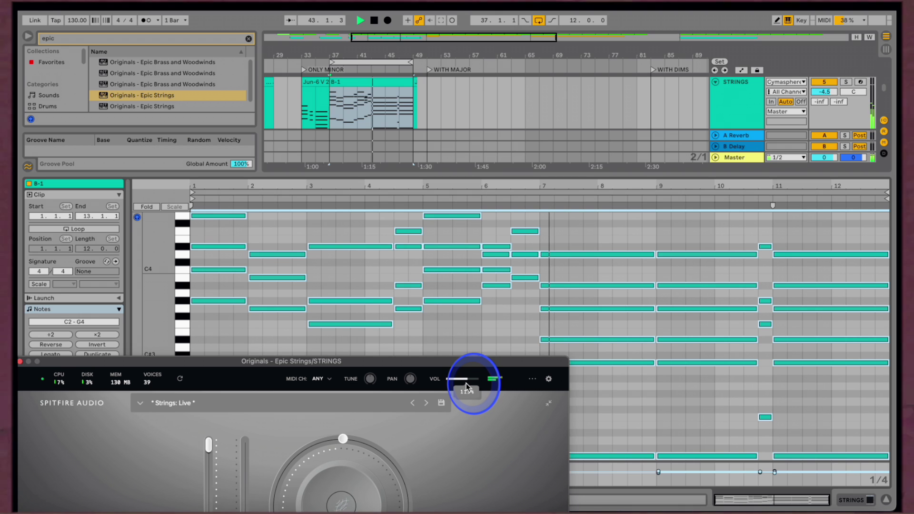
Slightly lower the volume of the Epic Strings plugin on the STRINGS track
left_click_drag(467, 383, 463, 387)
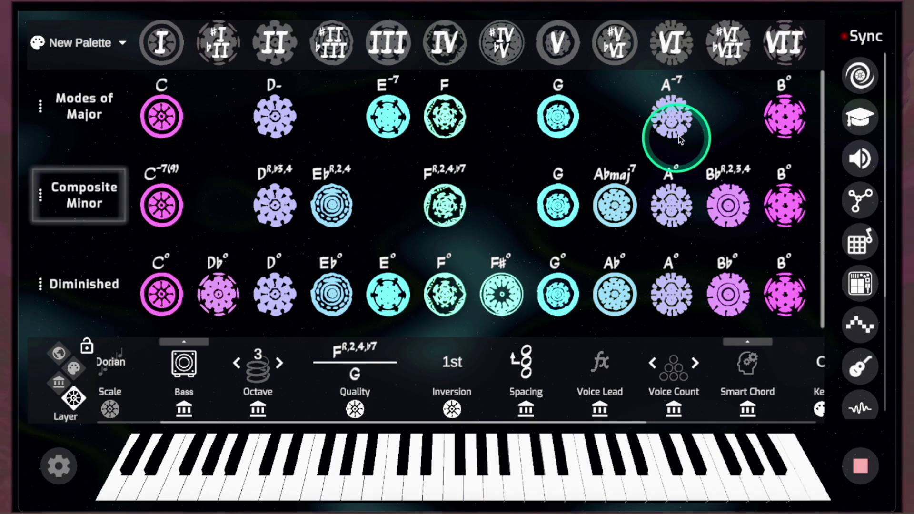
Switch to Cymasphere and play A-7, Abmaj7, Eb, F, C-7(9), E-7 and C-7(9) across the major and composite minor banks
left_click(666, 119)
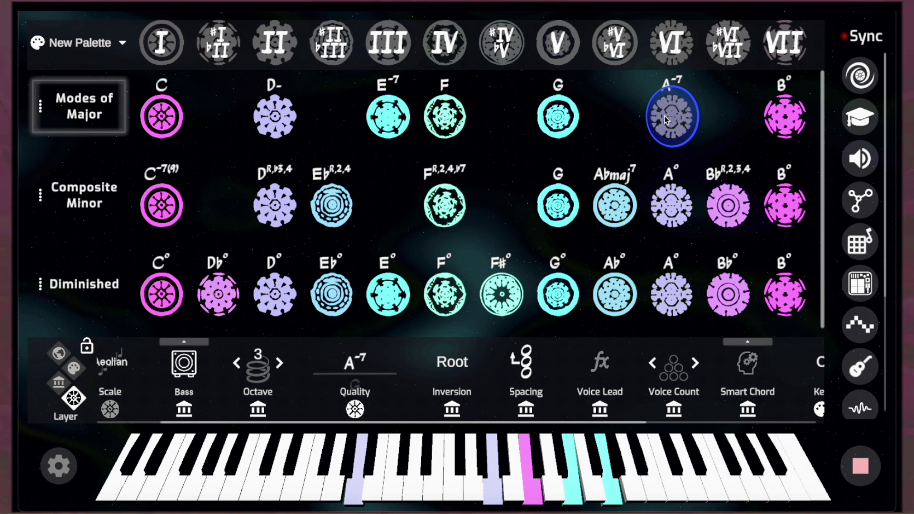
left_click(607, 214)
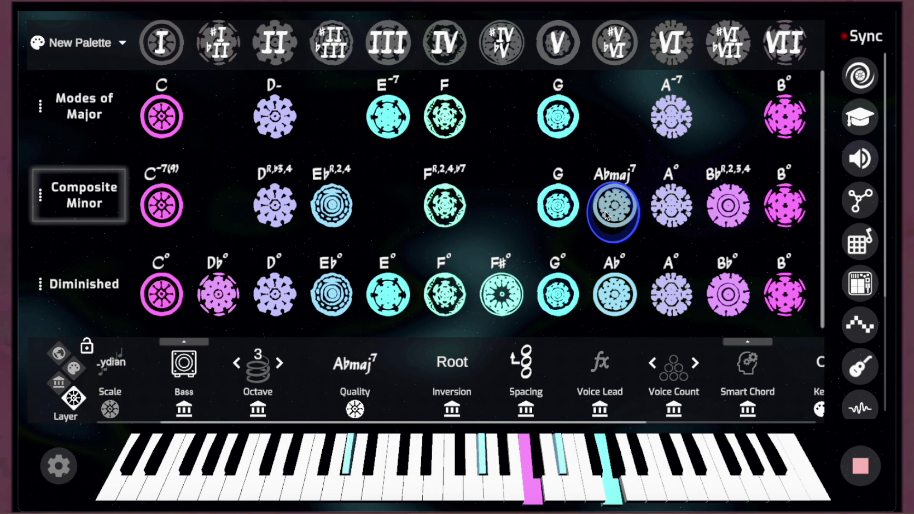
left_click(351, 217)
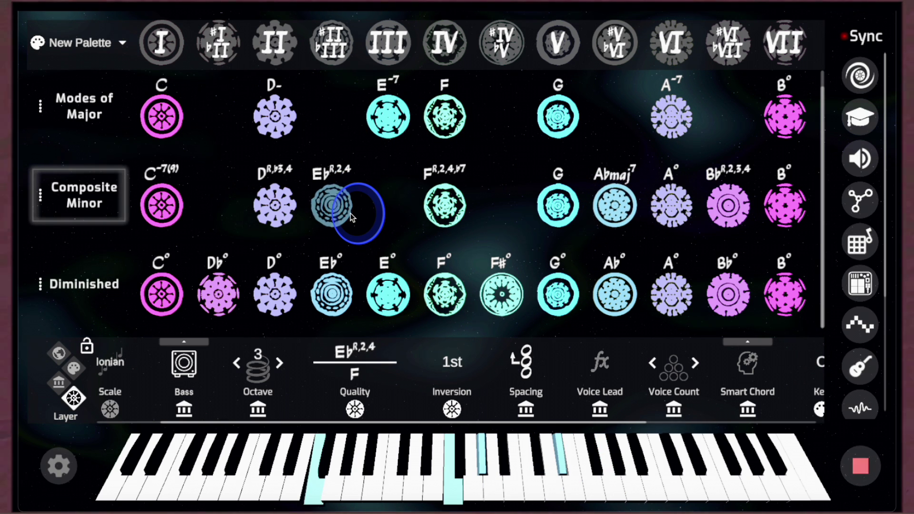
left_click(435, 208)
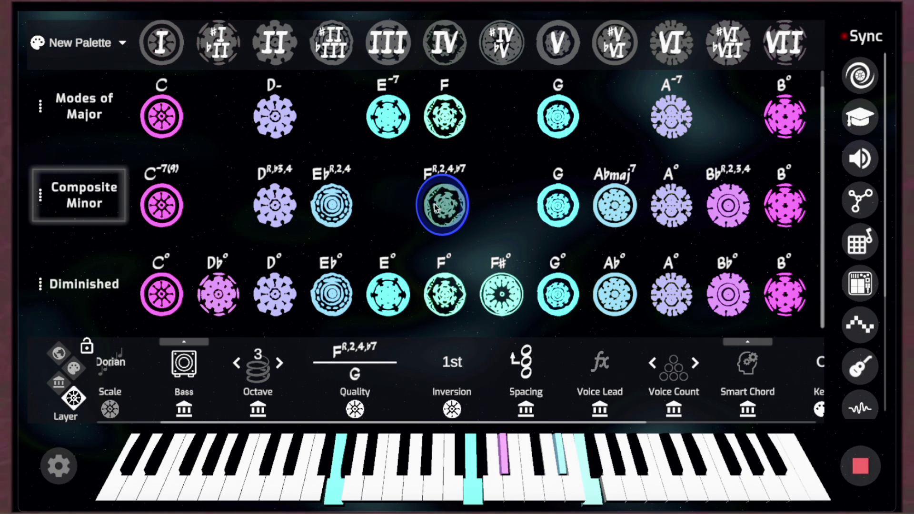
left_click(157, 209)
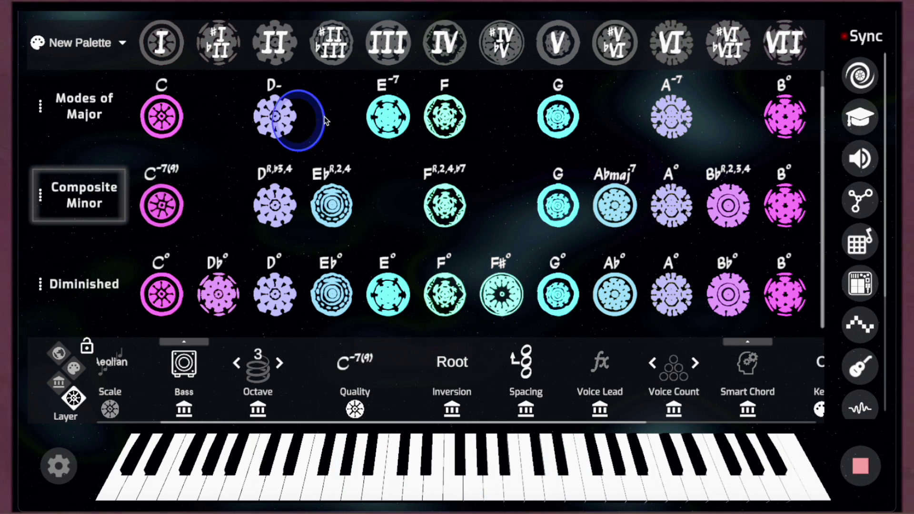
left_click(401, 113)
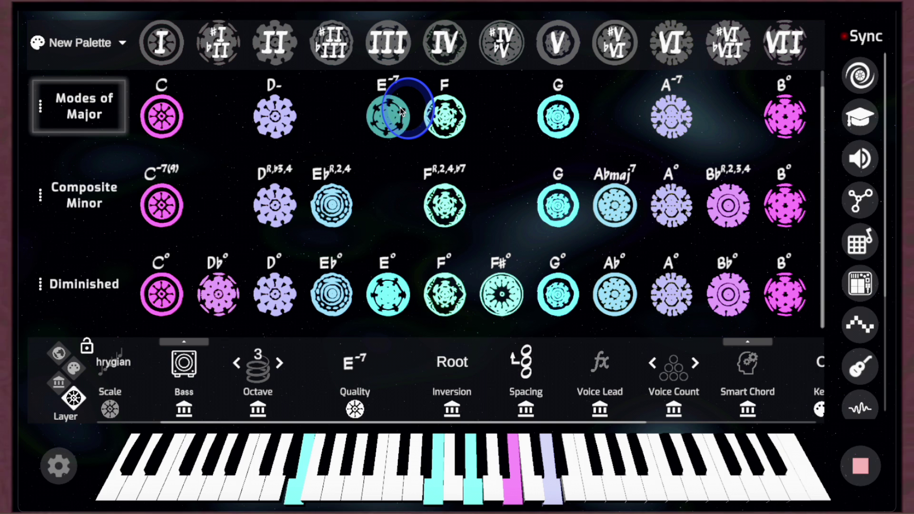
left_click(162, 207)
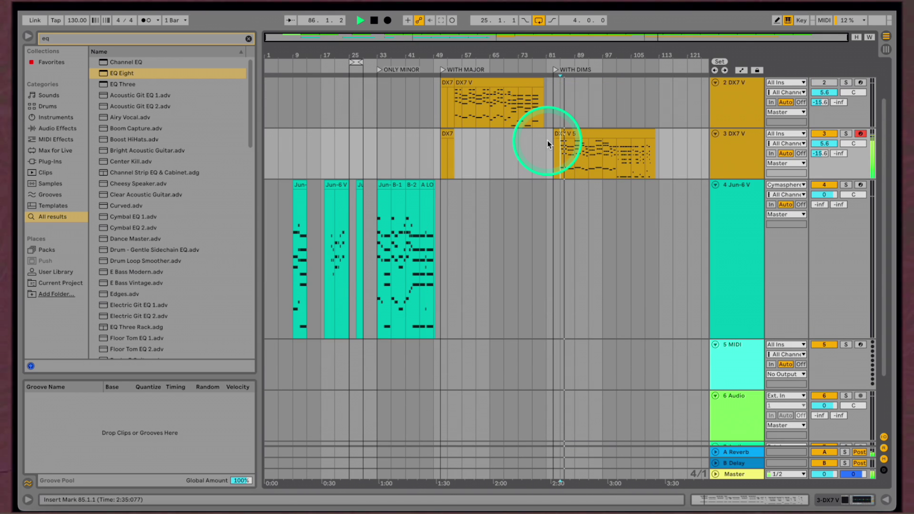
In Ableton Live, examine the notes of the DX7 V 5 clip in the WITH DIMS section
scroll(546, 140, "up", 2)
scroll(547, 140, "up", 2)
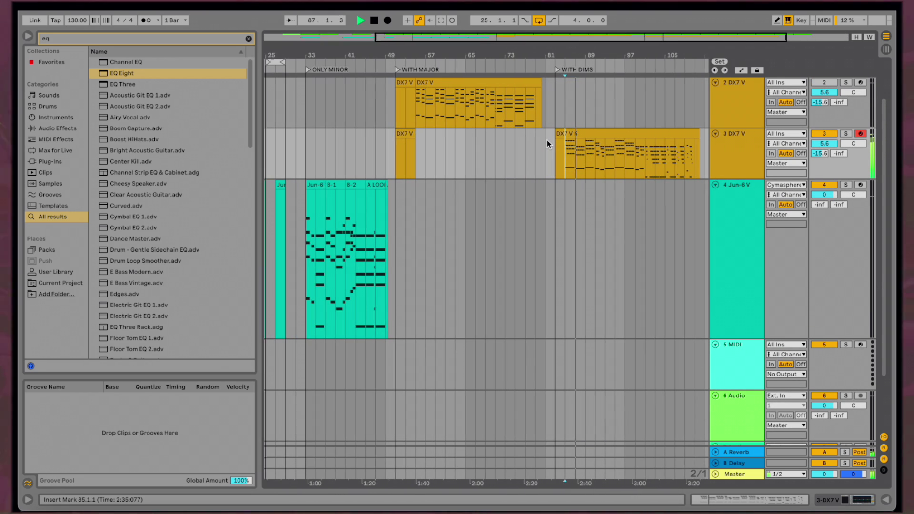
scroll(590, 150, "up", 5)
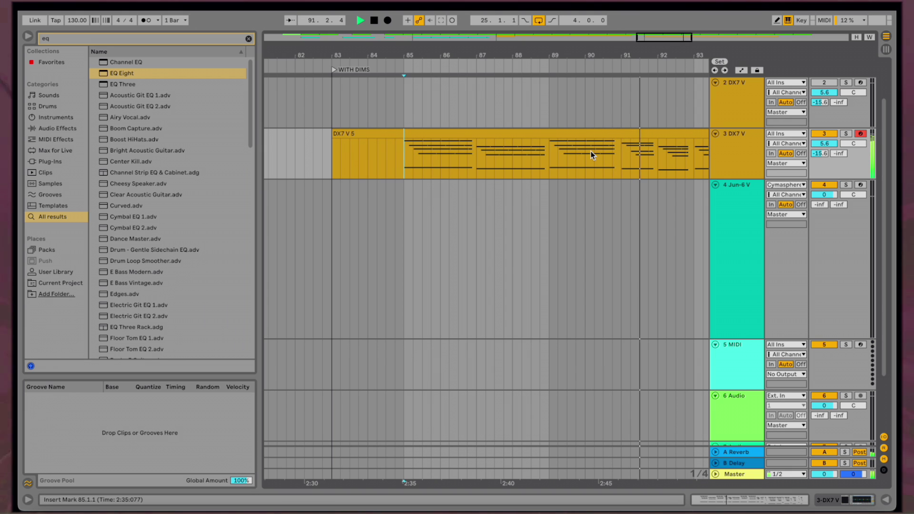
scroll(591, 151, "up", 1)
scroll(591, 151, "up", 1)
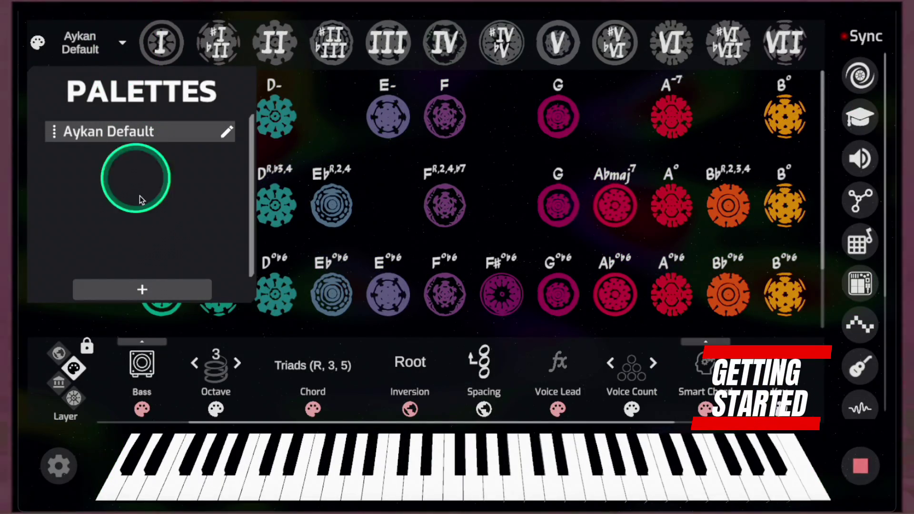
In Cymasphere, create a new empty palette and turn on editing for it
left_click(136, 288)
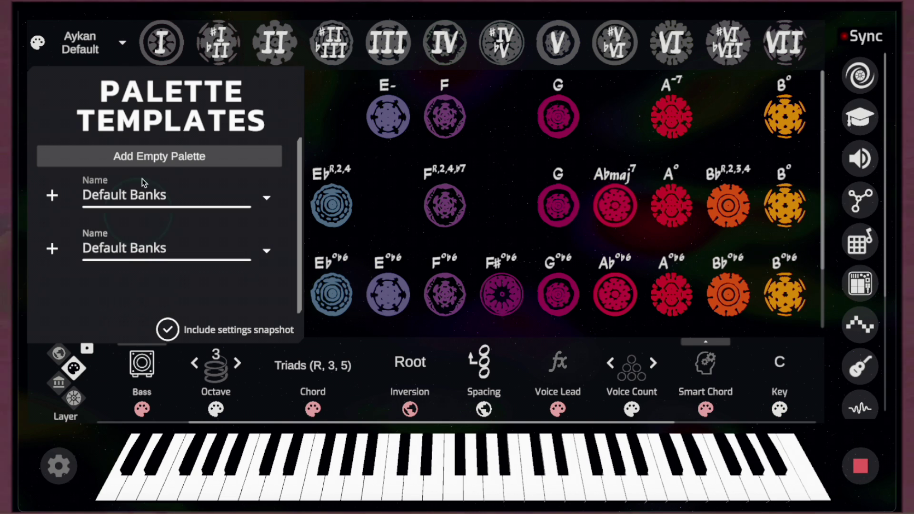
left_click(145, 157)
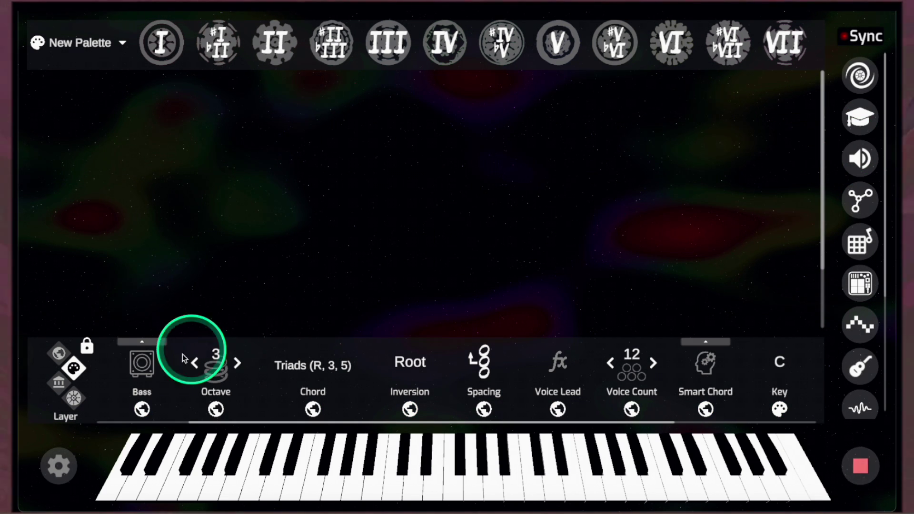
left_click(58, 468)
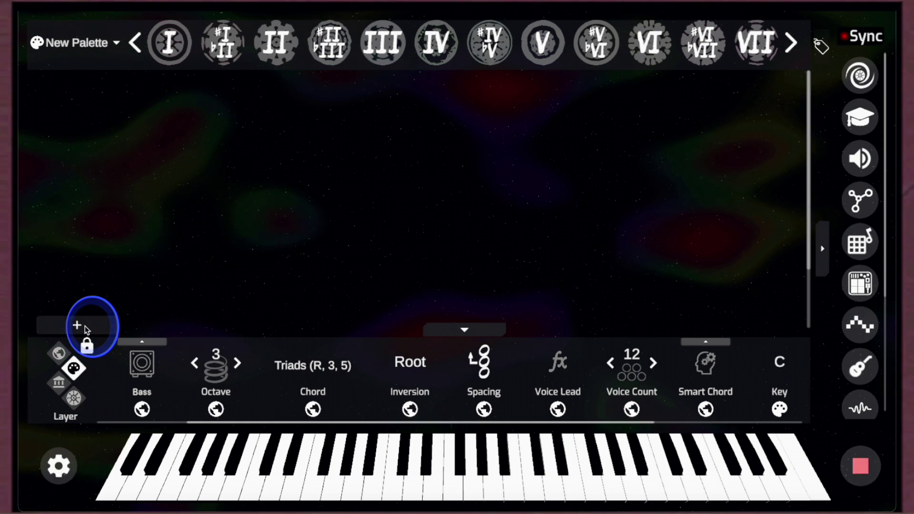
Add the Modes of Major, Composite Minor and Diminished bank templates to the new palette
left_click(86, 329)
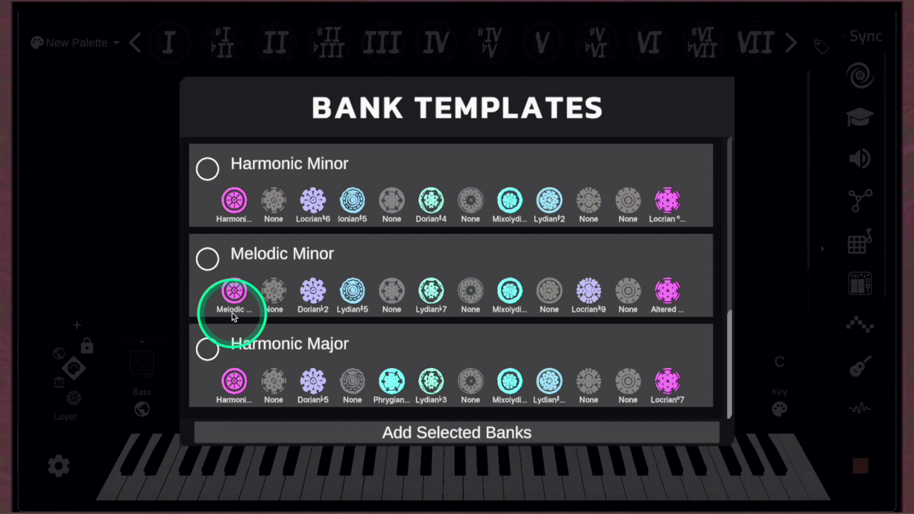
scroll(233, 316, "down", 1)
scroll(233, 316, "up", 5)
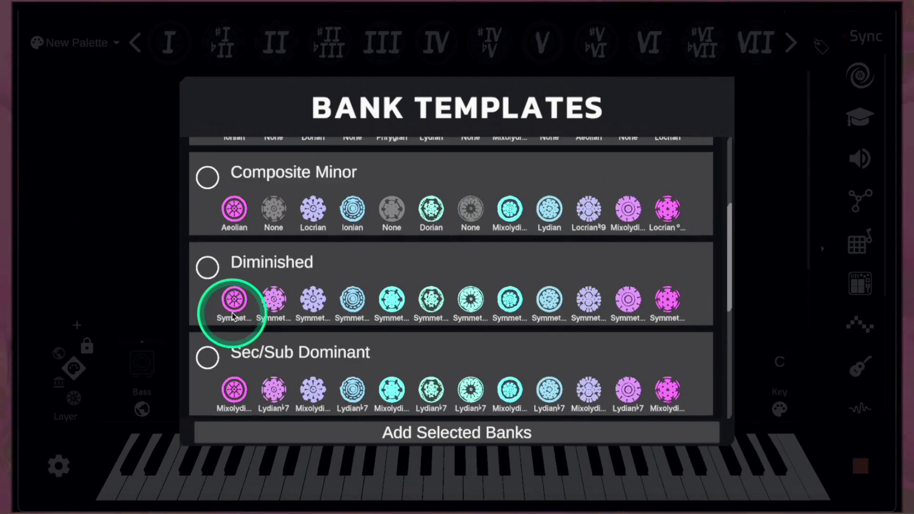
scroll(234, 316, "up", 3)
left_click(207, 260)
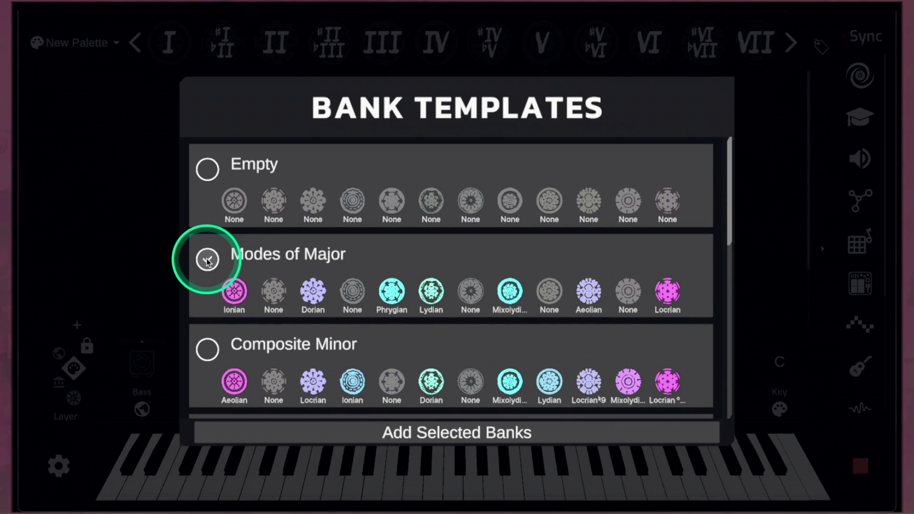
scroll(210, 320, "down", 1)
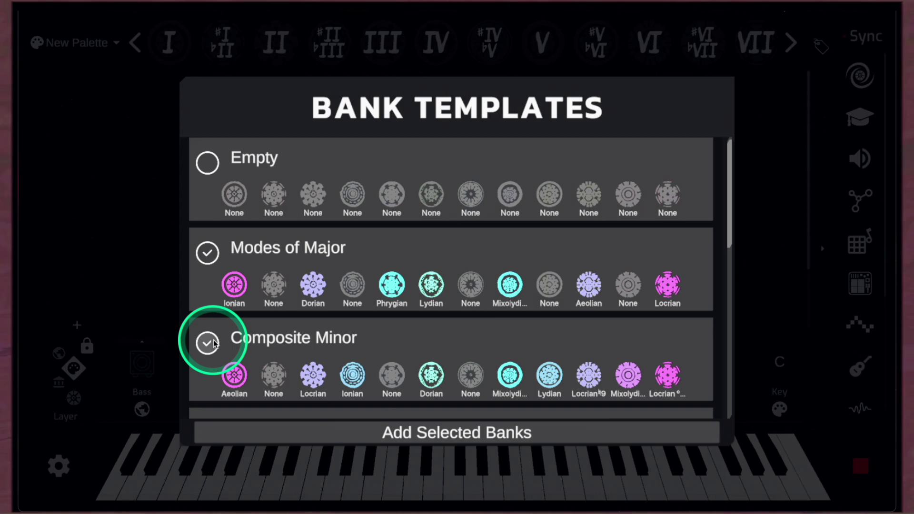
scroll(213, 342, "down", 2)
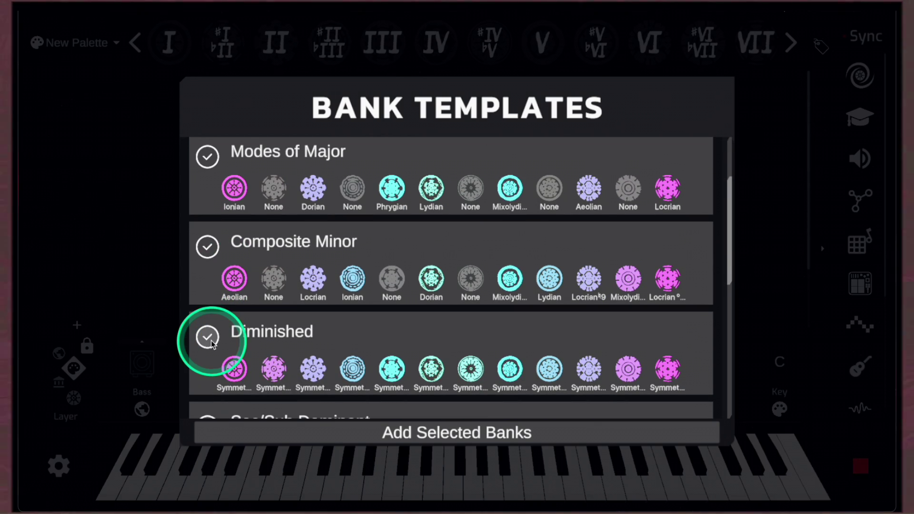
left_click(273, 431)
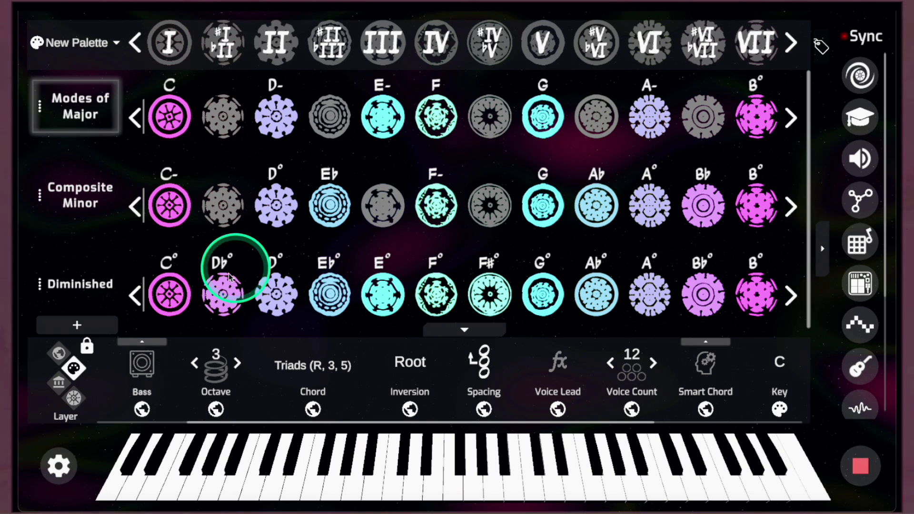
Try modulating the palette's key successively by the bII, II, bIII and III degrees
scroll(286, 247, "up", 1)
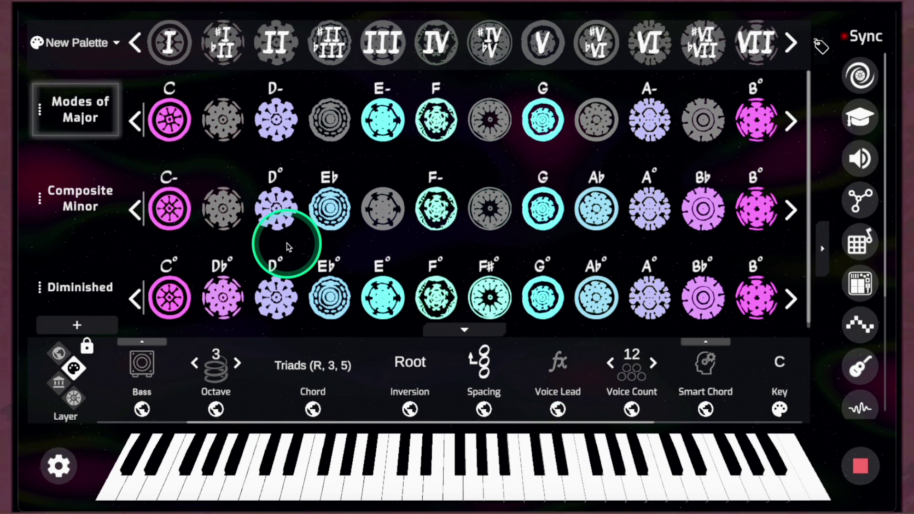
scroll(288, 247, "down", 1)
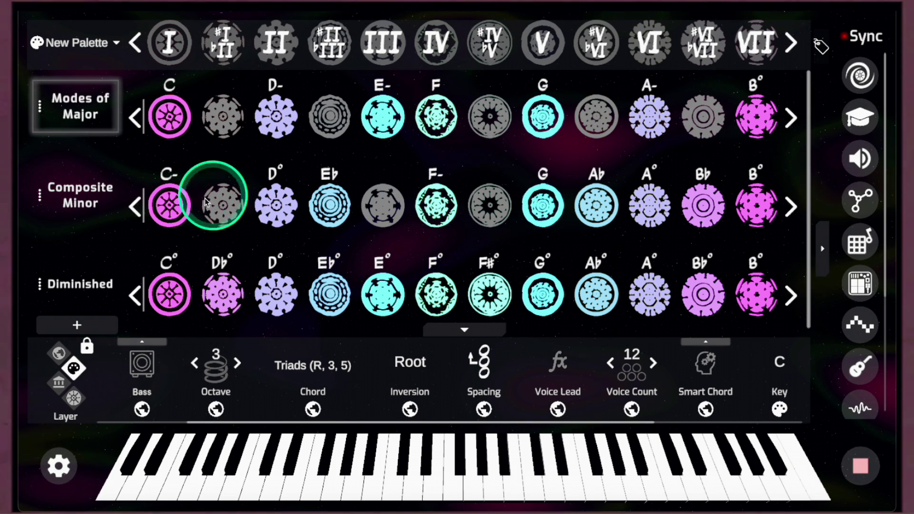
left_click(229, 42)
left_click(277, 42)
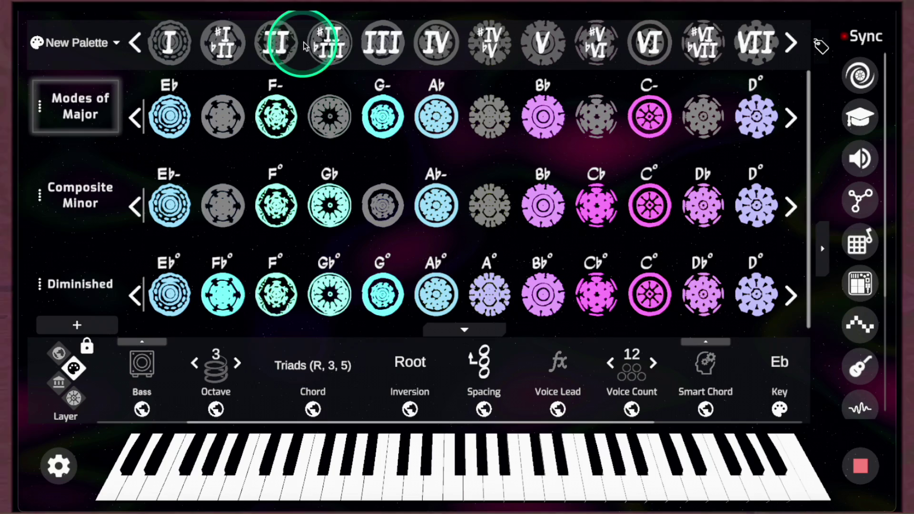
left_click(328, 43)
left_click(383, 42)
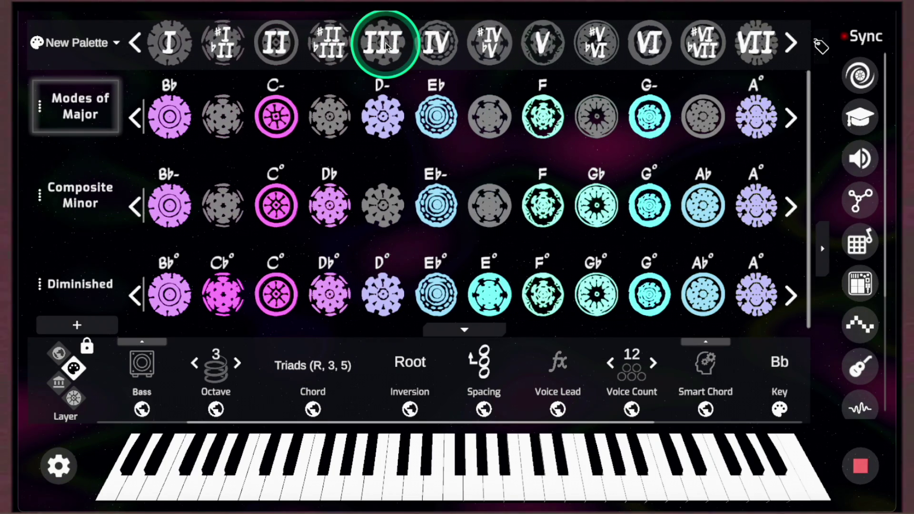
Set the palette's key to C
scroll(241, 408, "right", 3)
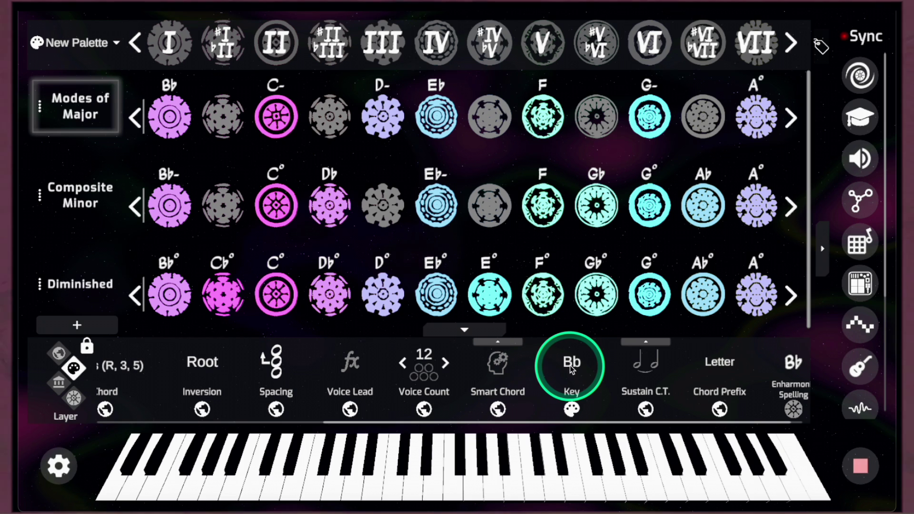
left_click(572, 369)
left_click(565, 228)
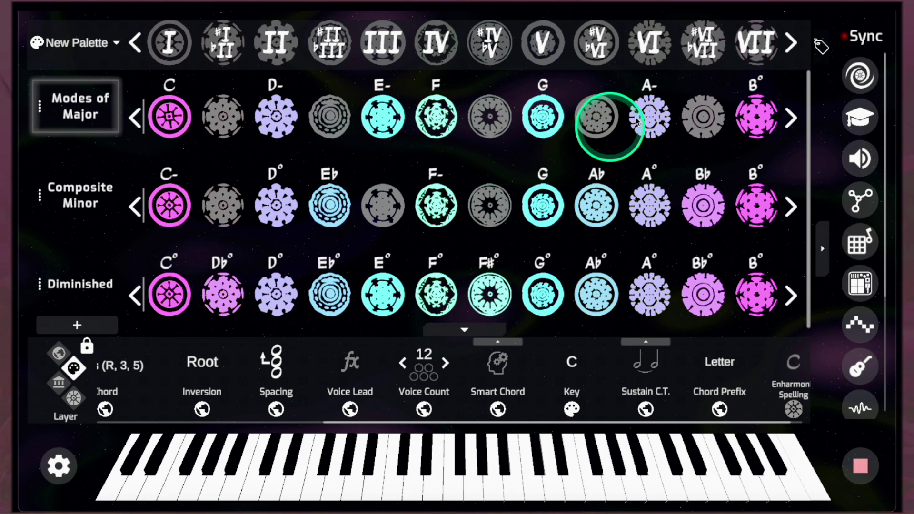
View the settings at the bank layer and at the individual chord layer
left_click(57, 382)
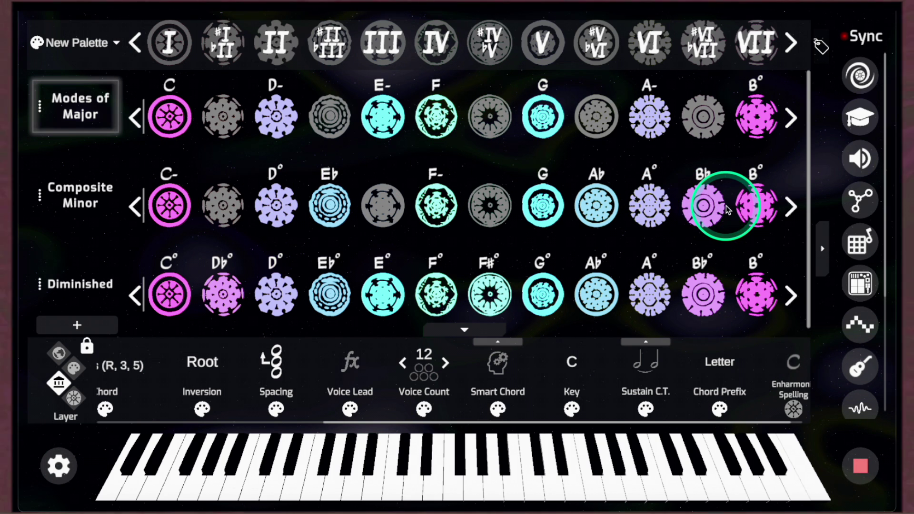
left_click(74, 398)
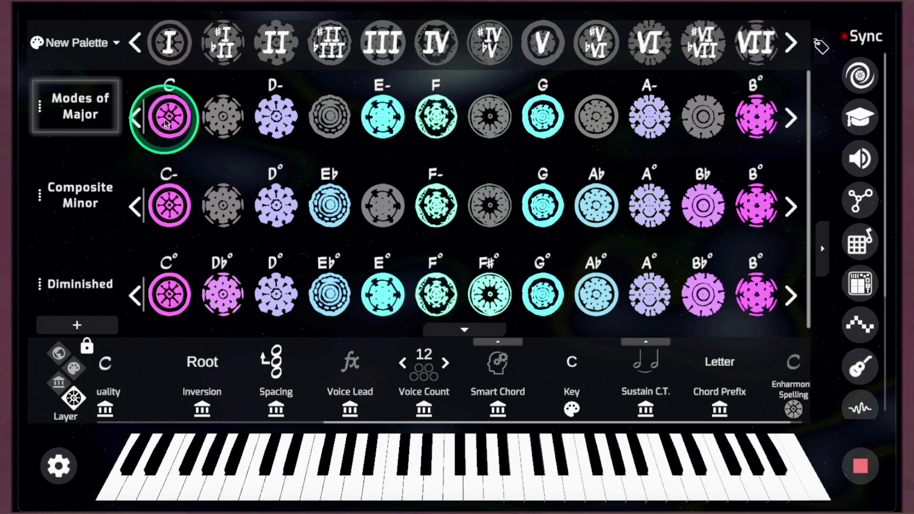
Turn the audio sampler off and on again, keeping the Piano in 162 (Ivy Audio) instrument, and close its settings
left_click(850, 160)
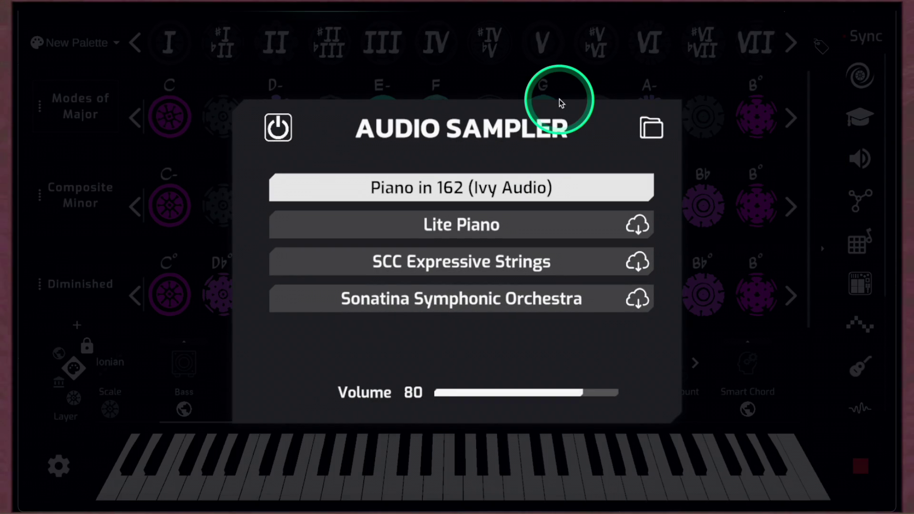
left_click(281, 135)
left_click(279, 132)
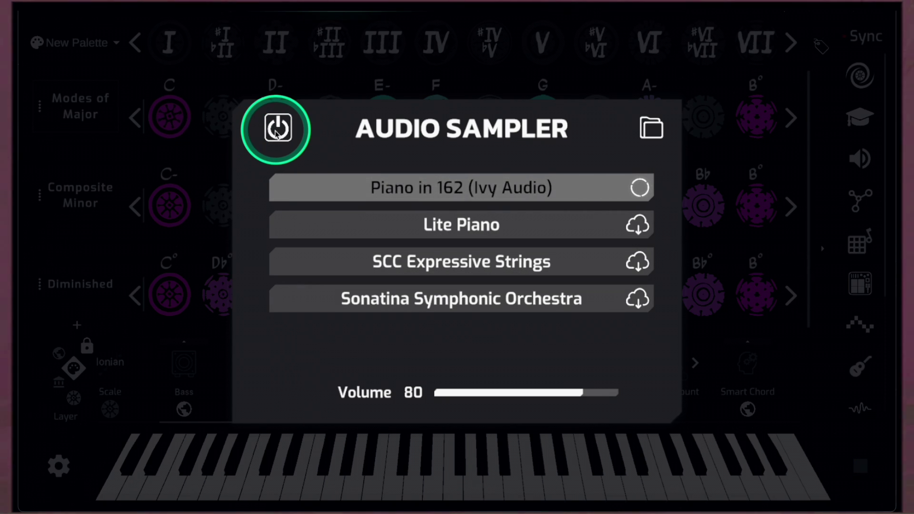
left_click(254, 201)
Leave editing mode and play the C- and D° chords of the Composite Minor bank
left_click(167, 209)
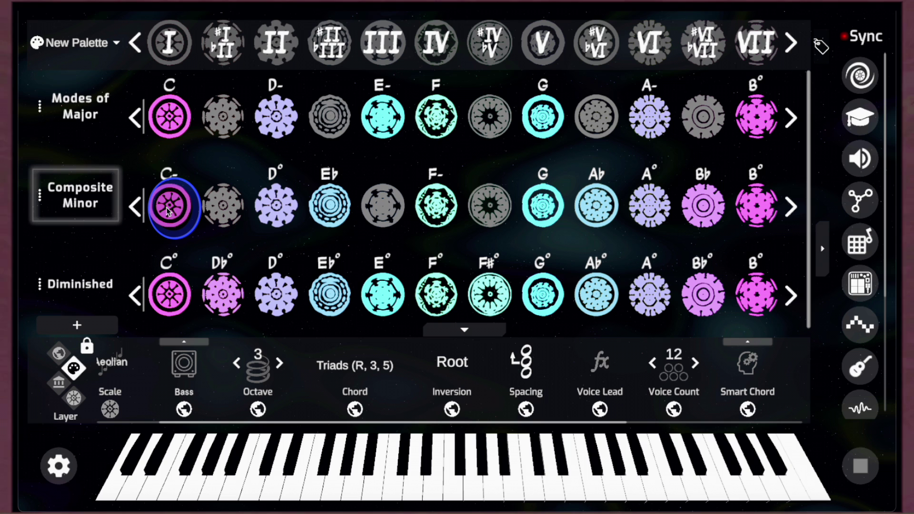
left_click(168, 210)
left_click(50, 469)
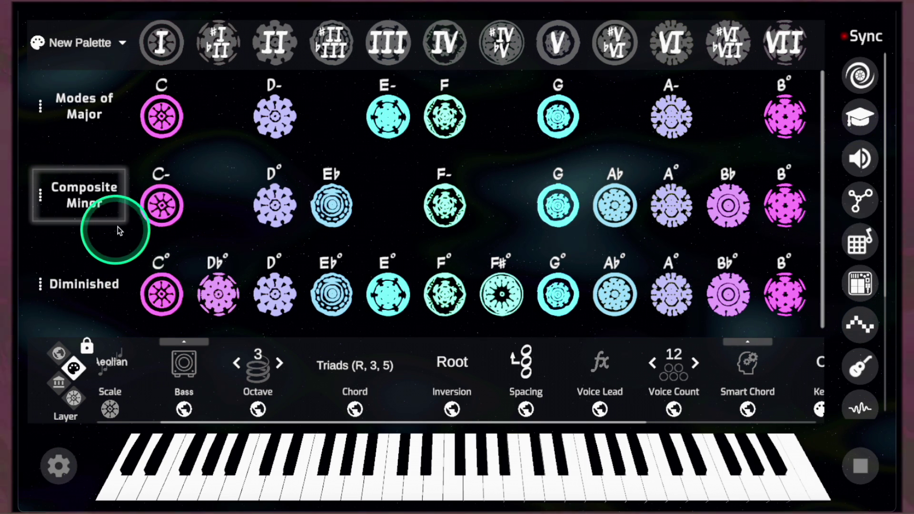
left_click(171, 207)
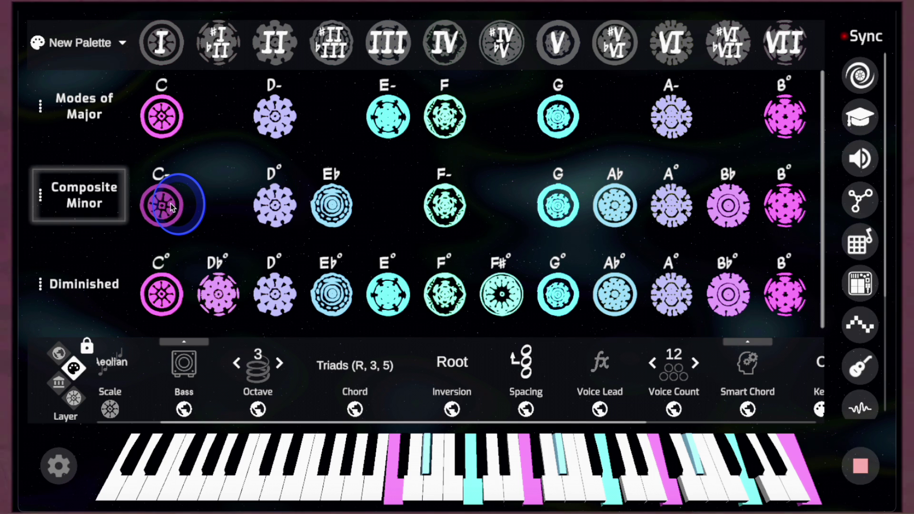
left_click(285, 206)
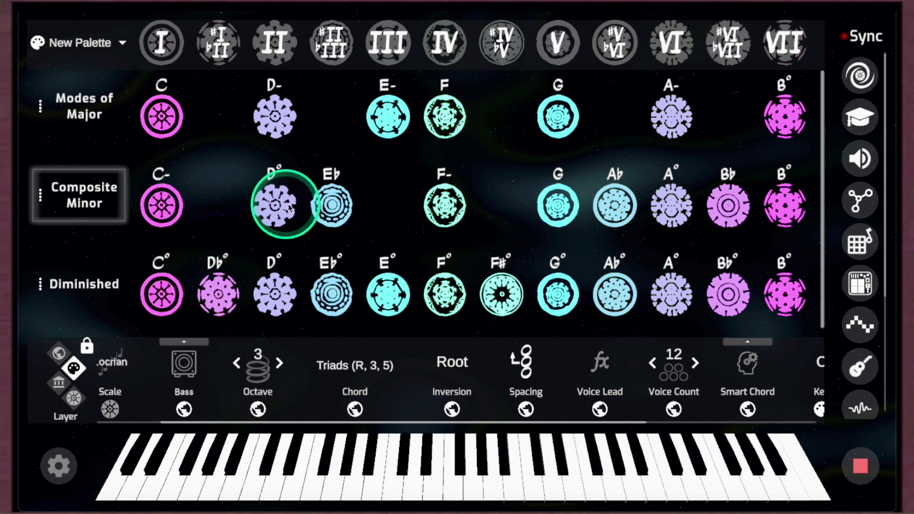
Assign the Voice Count setting to the palette layer and play the E♭, F- and G chords of the Composite Minor bank
left_click(674, 410)
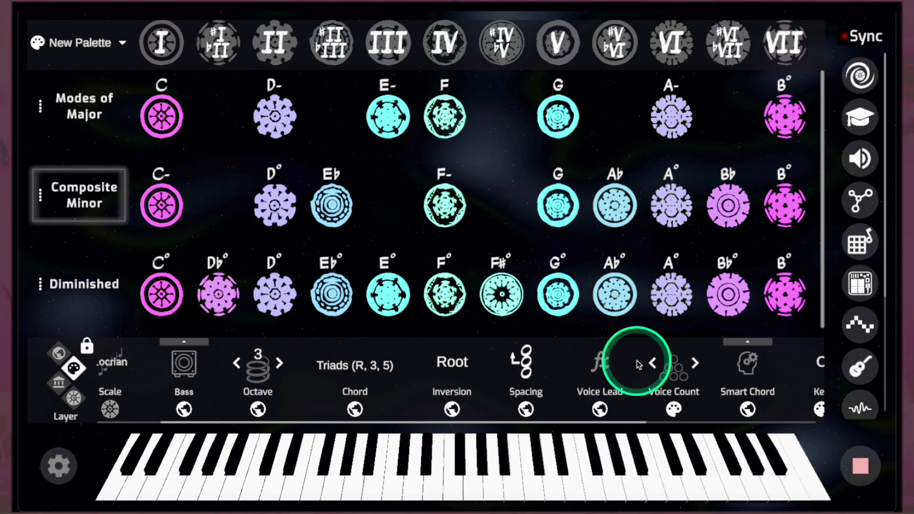
left_click(334, 208)
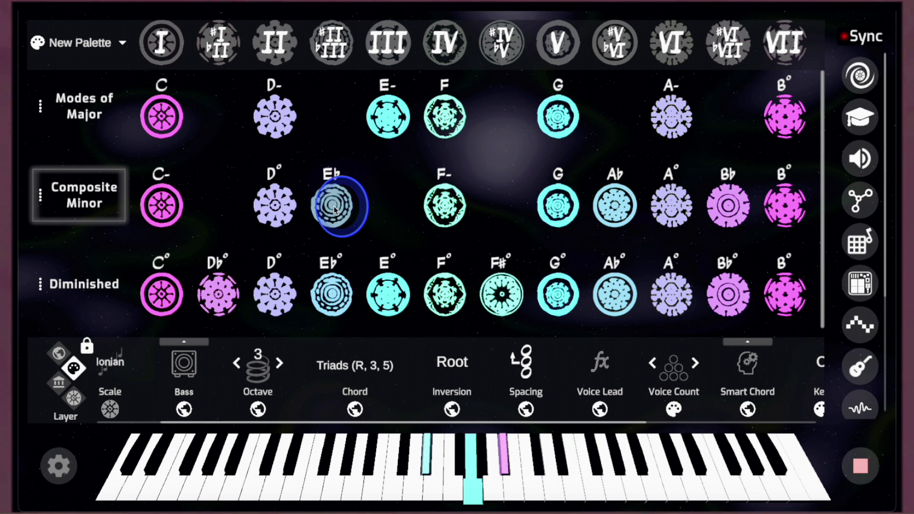
left_click(442, 212)
left_click(553, 209)
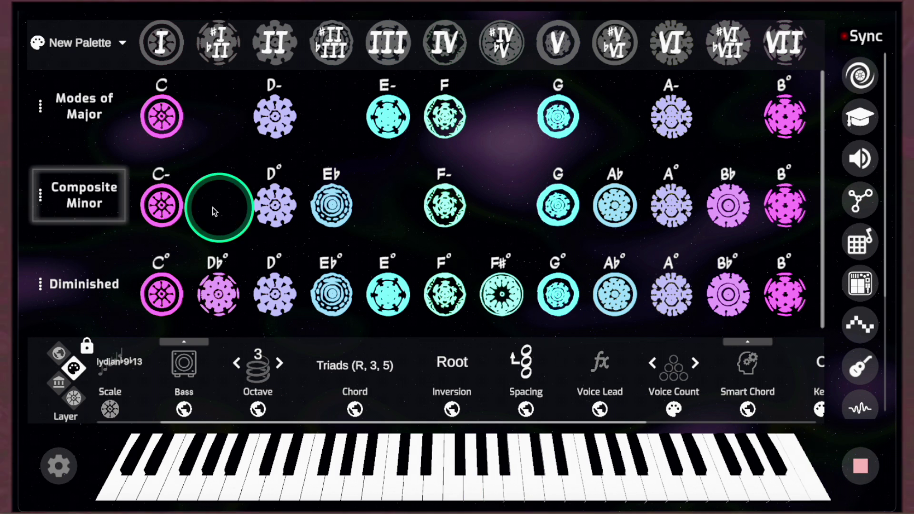
Play C- and D° from the Composite Minor bank followed by E- and F from the Modes of Major bank
left_click(163, 205)
left_click(260, 212)
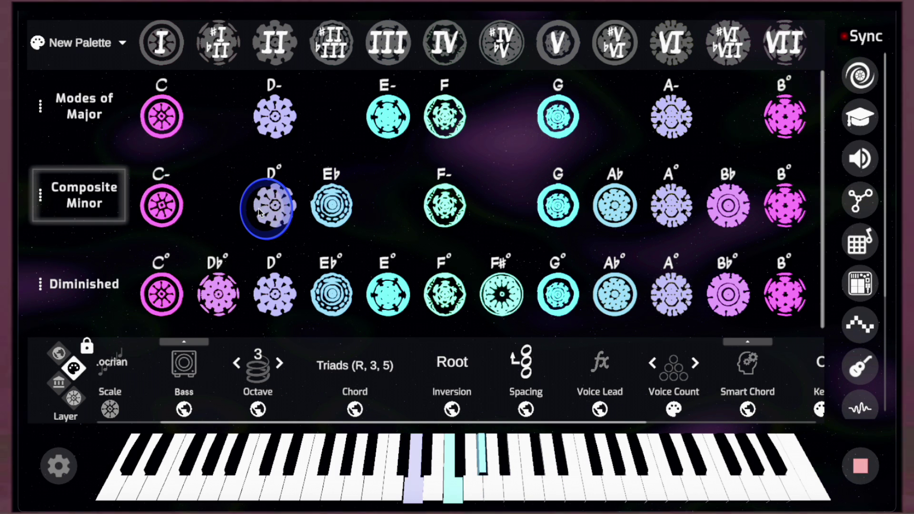
left_click(383, 120)
left_click(433, 119)
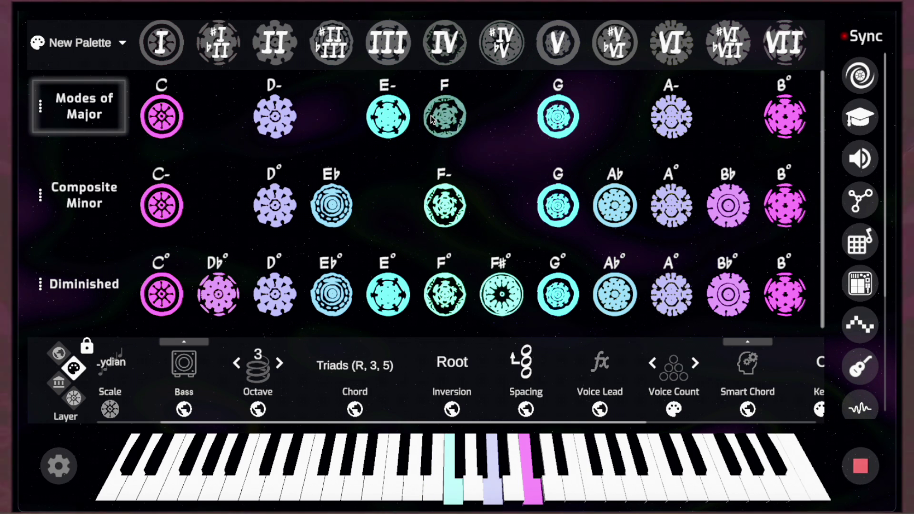
Switch to Ableton Live and check the Cymasphere MIDI ports in the preferences and the input options of track 4 MIDI
left_click(533, 199)
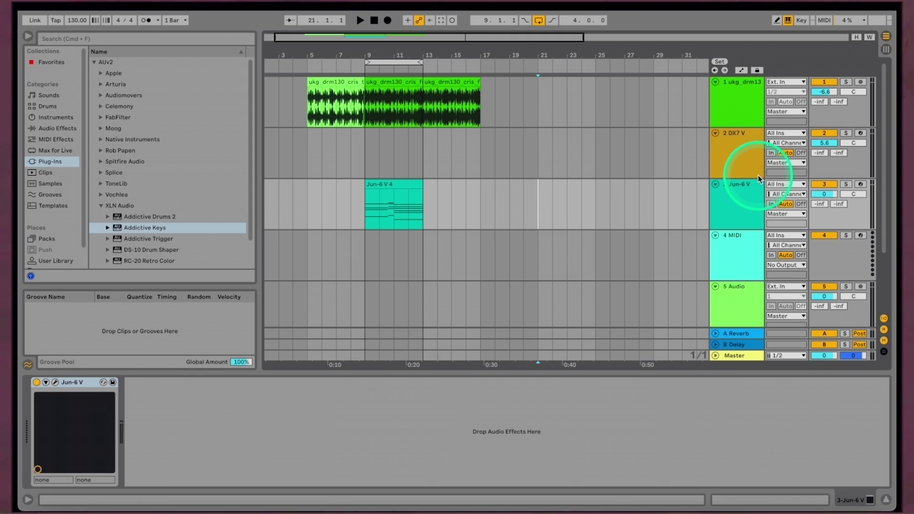
key("super+comma")
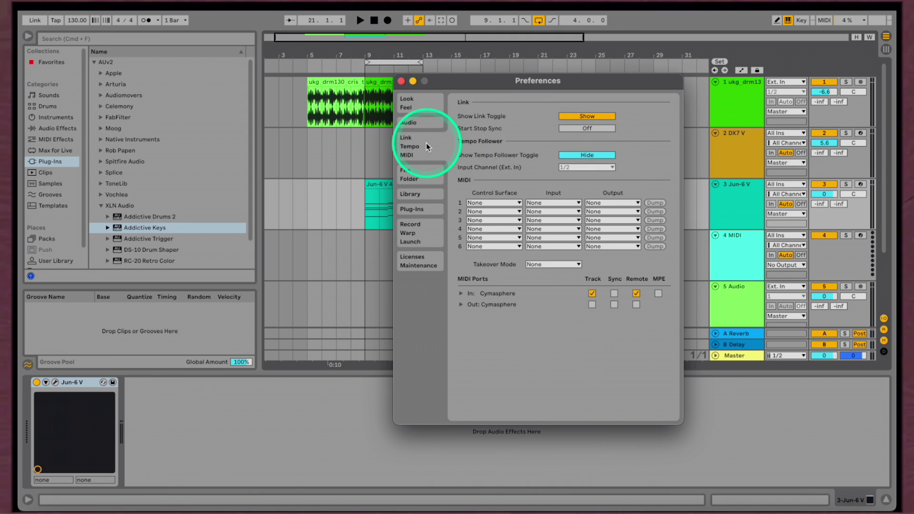
left_click(471, 296)
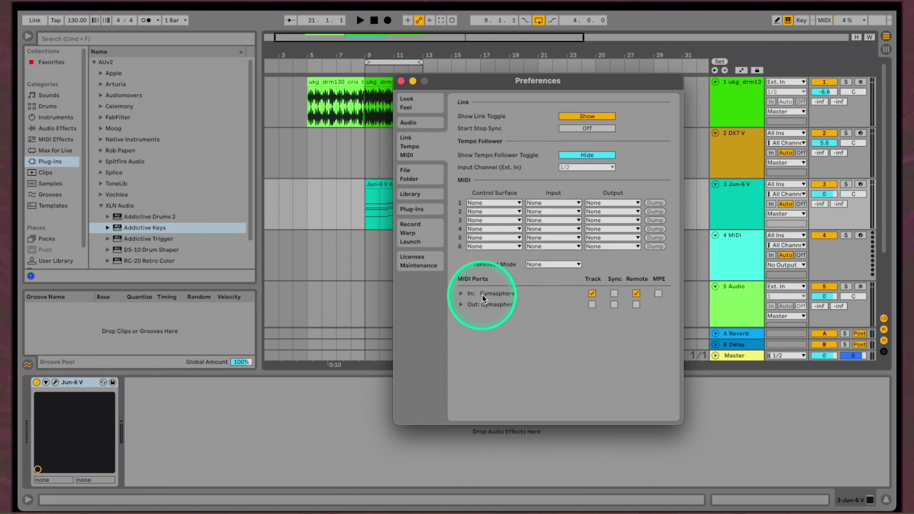
left_click(768, 200)
left_click(786, 234)
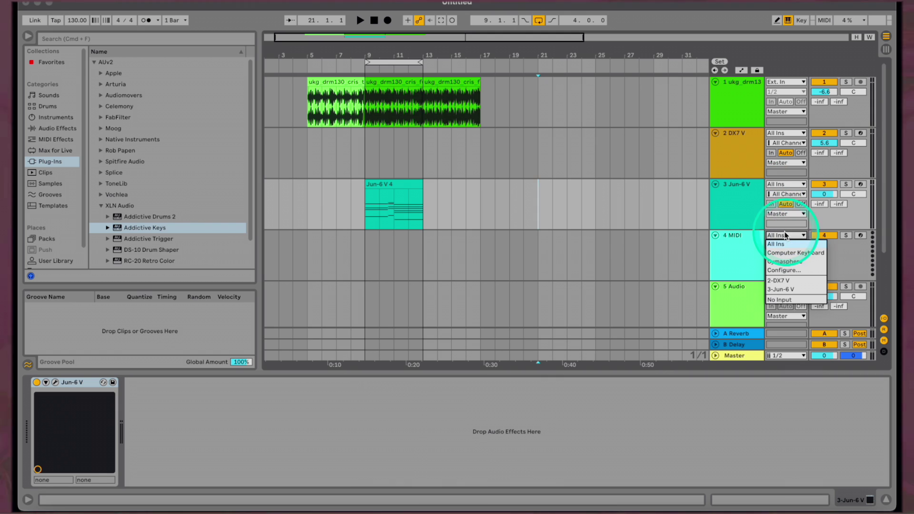
left_click(785, 263)
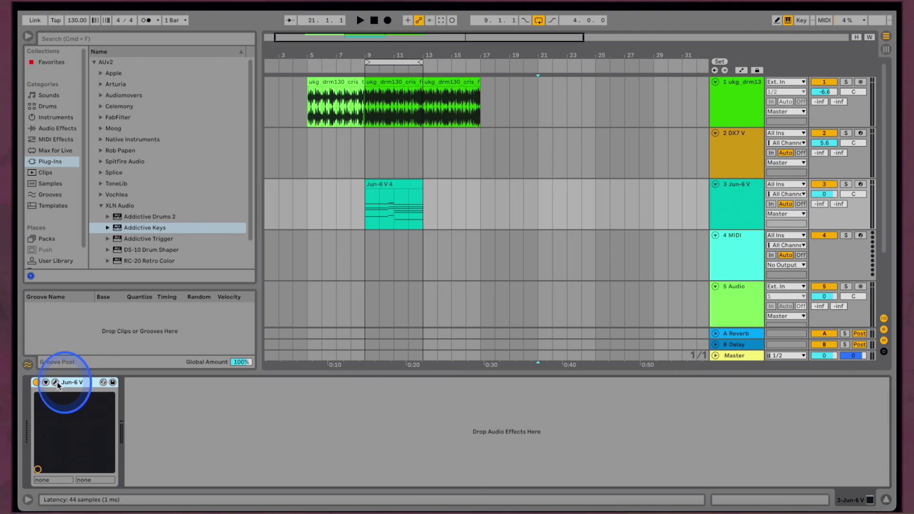
Open the Jun-6 V synth on track 3 and audition several notes on its keyboard
left_click(55, 383)
left_click_drag(392, 192, 327, 101)
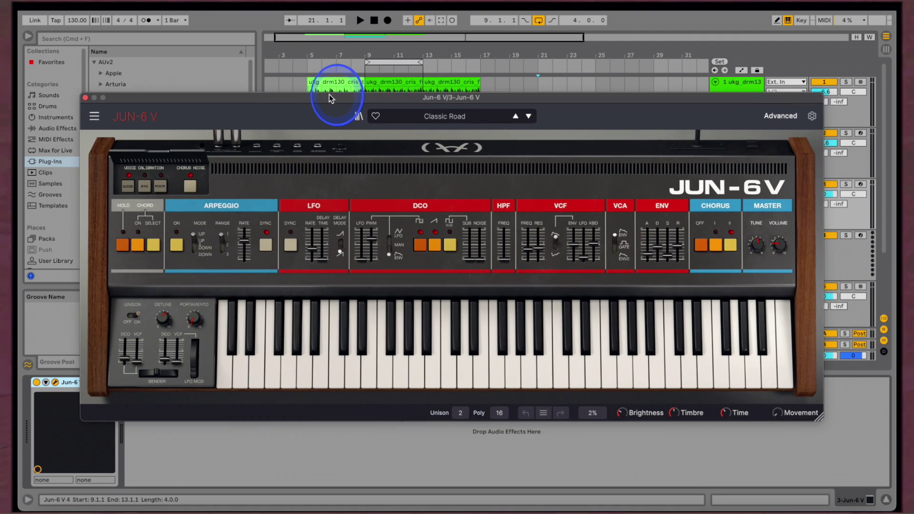
left_click(413, 324)
left_click(496, 368)
left_click(569, 369)
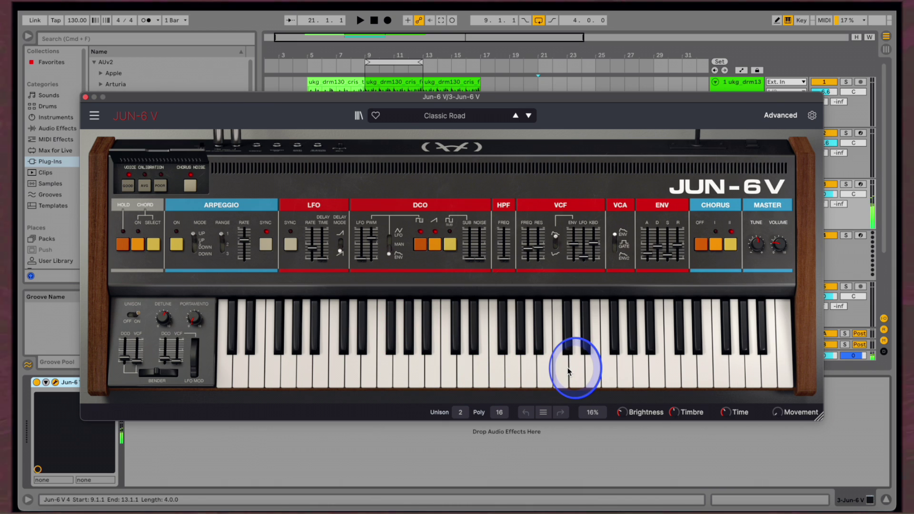
left_click(591, 369)
left_click(577, 370)
left_click(409, 257)
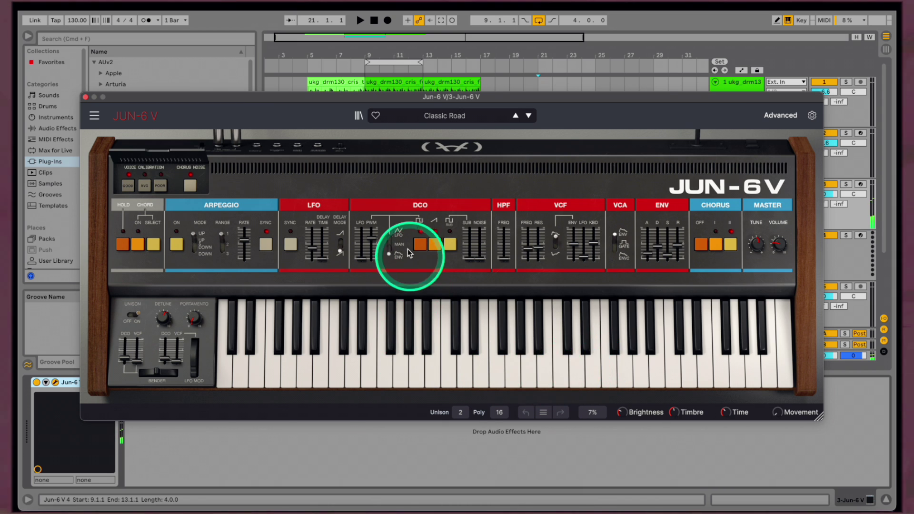
Hide the synth window and set the MIDI input of the Jun-6 V track to Cymasphere
key("super+alt+p")
left_click(769, 178)
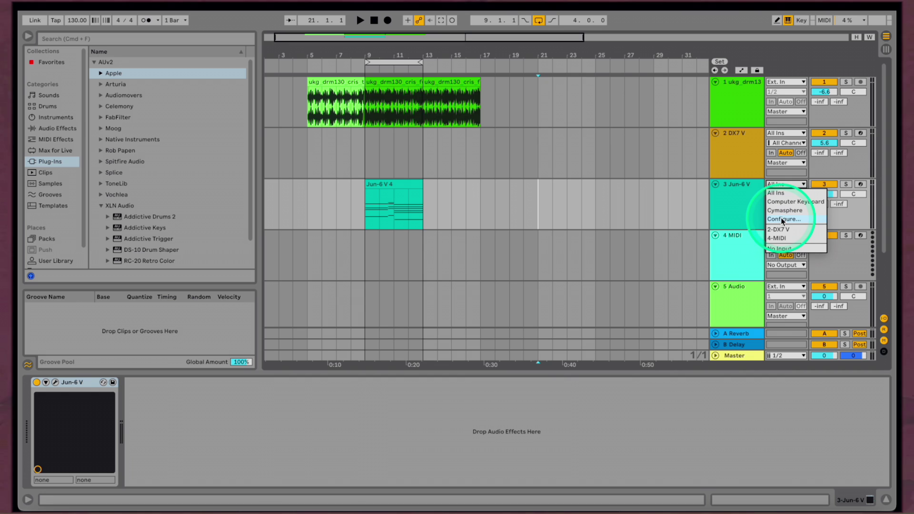
left_click(783, 213)
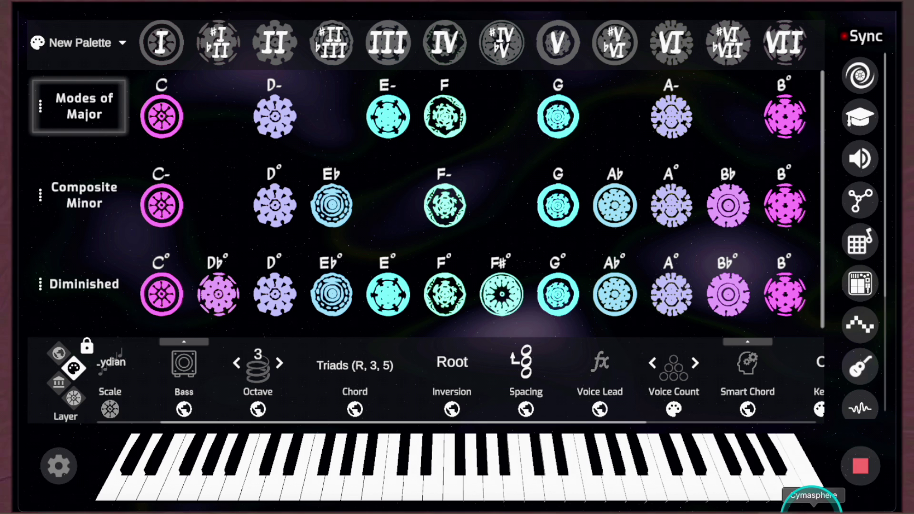
Return to Cymasphere, play the Composite Minor F- chord and turn off the audio sampler
left_click(441, 212)
left_click(354, 208)
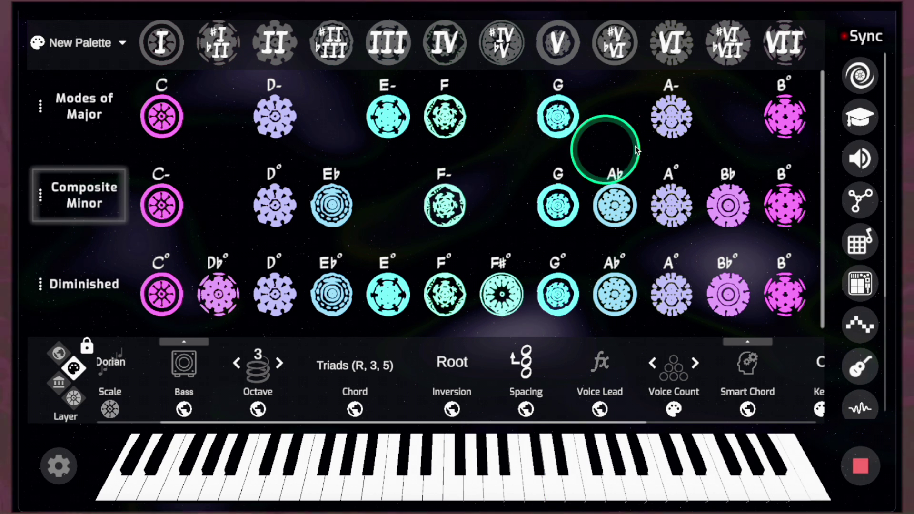
left_click(860, 158)
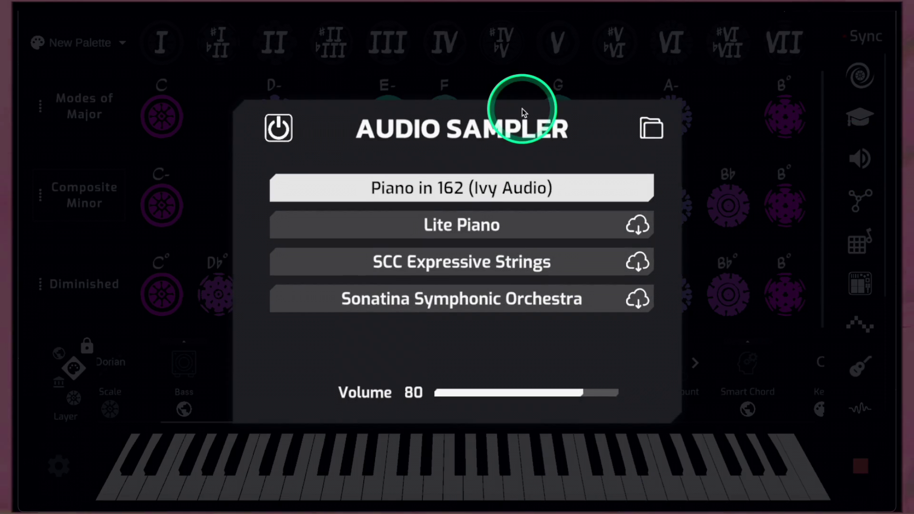
left_click(280, 129)
left_click(193, 163)
Play the Composite Minor chords F-, E♭, C-, G, A♭, G, F- and E♭ through the Jun-6 V track
left_click(449, 212)
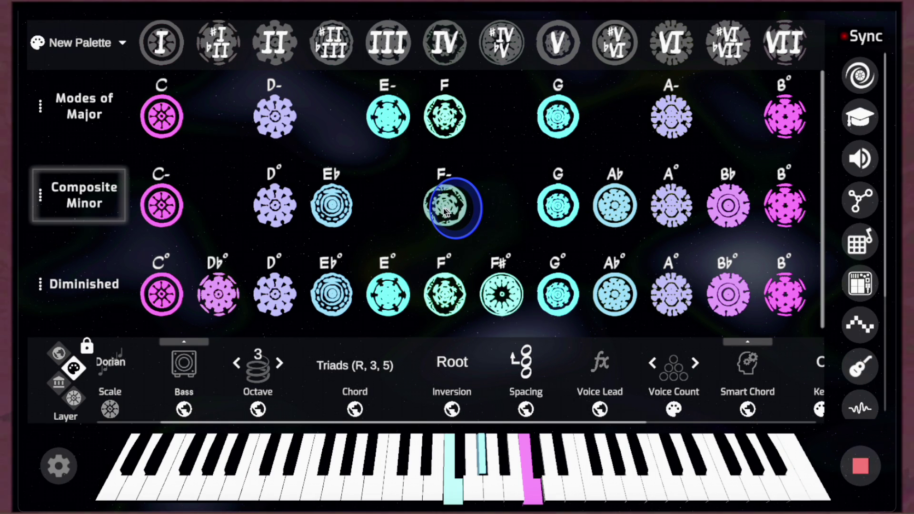
left_click(336, 210)
left_click(166, 210)
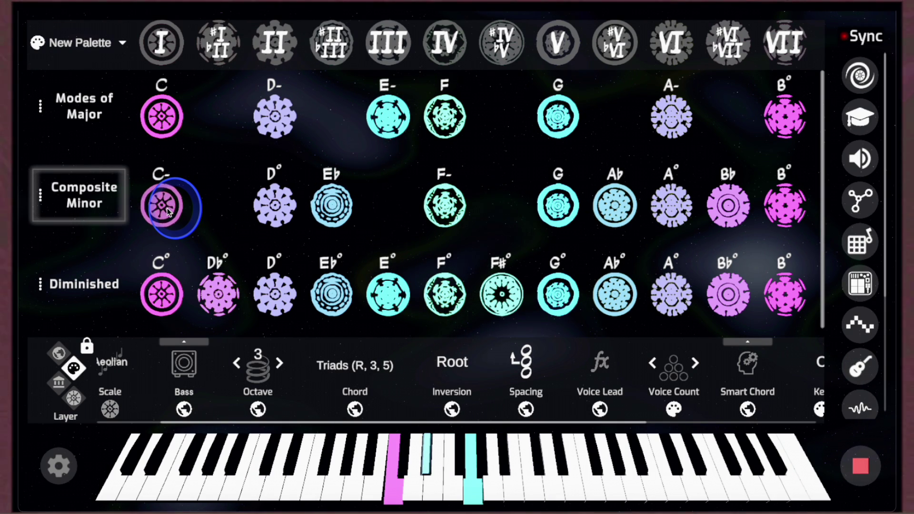
left_click(558, 209)
left_click(626, 218)
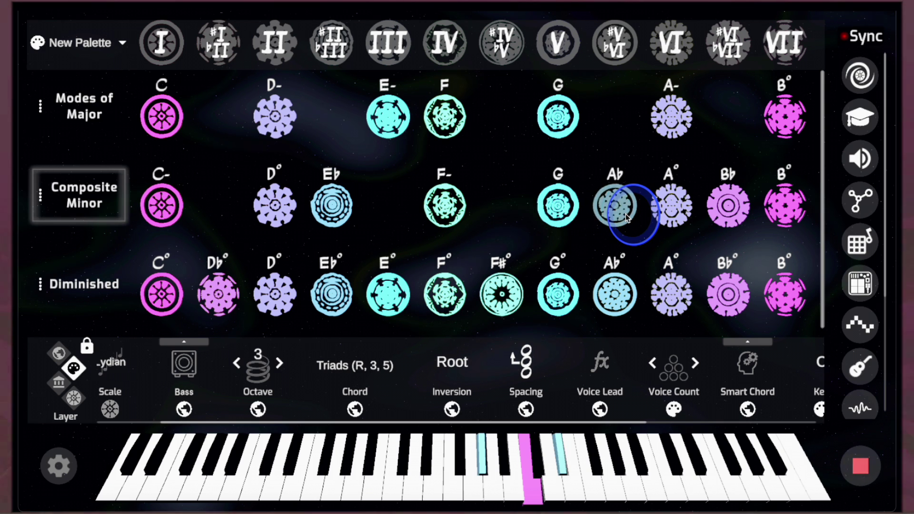
left_click(558, 210)
left_click(451, 212)
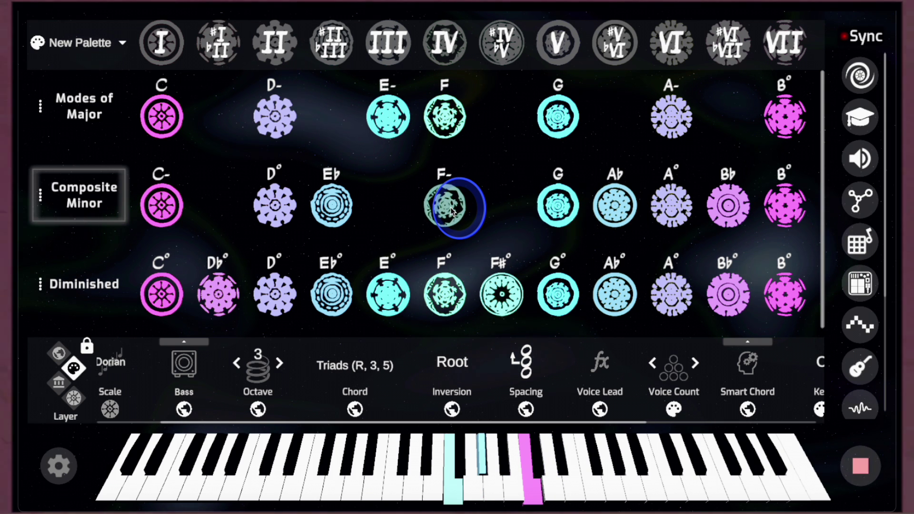
left_click(331, 205)
Record the Composite Minor chords G, E♭, F-, G and A♭ from Cymasphere onto Ableton Live's Jun-6 V track, starting at bar 18
left_click(631, 505)
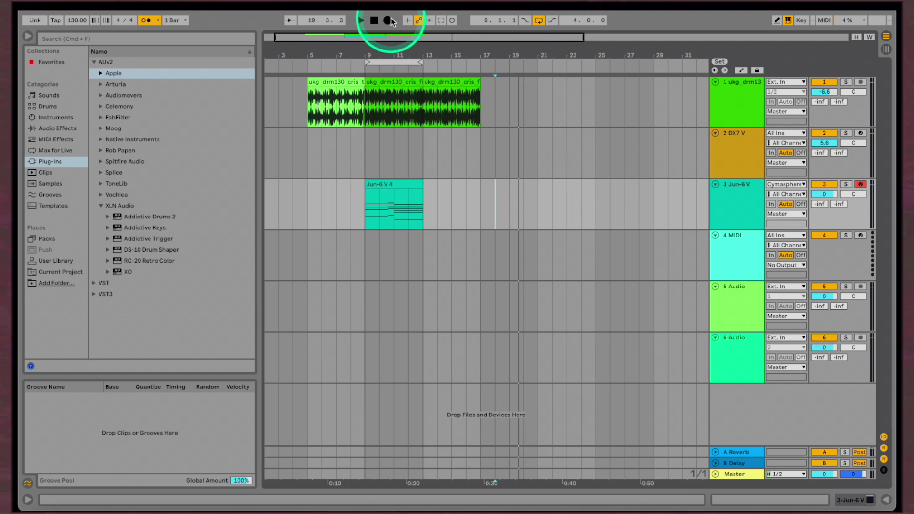
left_click(387, 20)
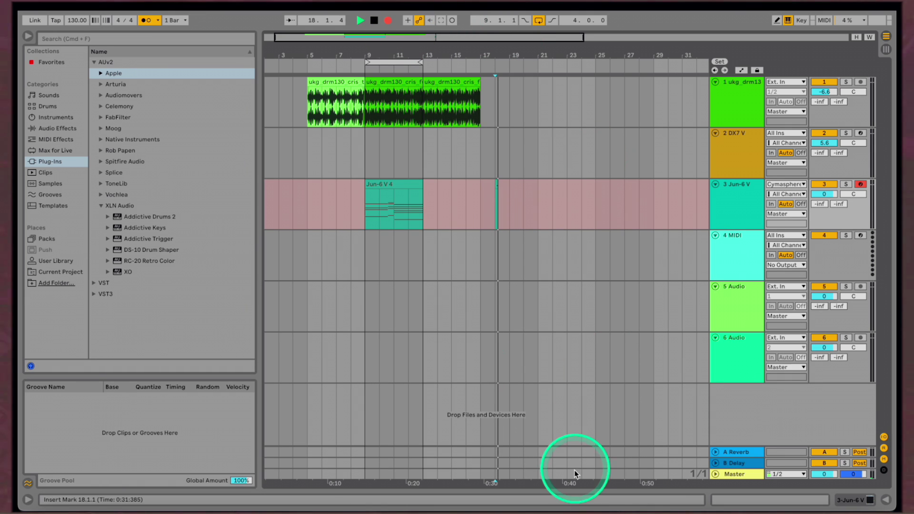
left_click(804, 506)
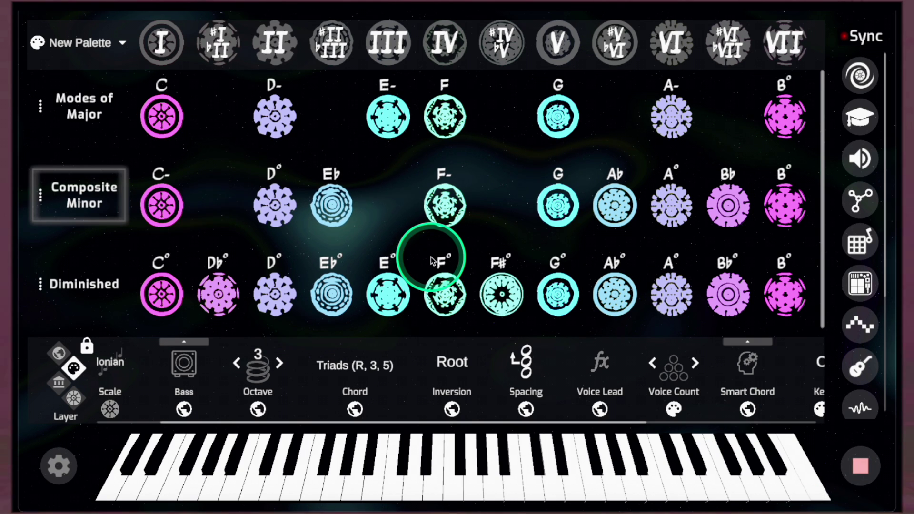
left_click(557, 204)
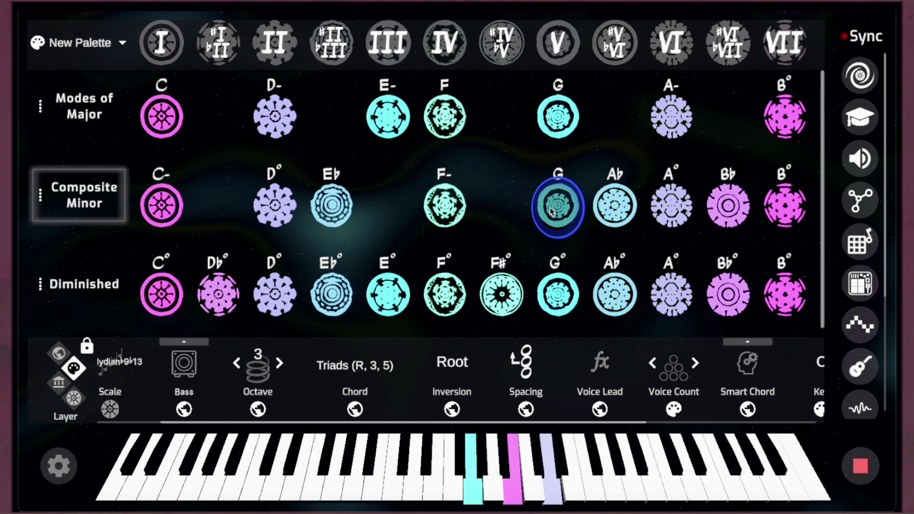
left_click(334, 206)
left_click(430, 213)
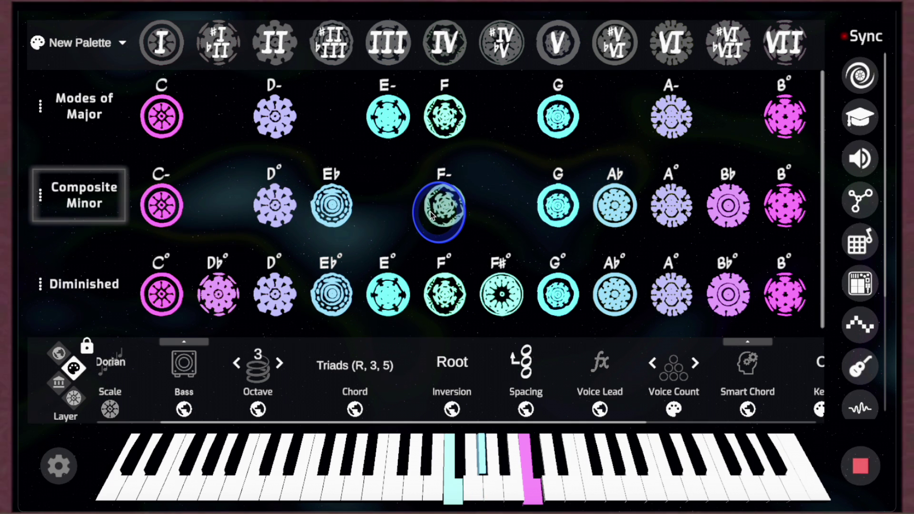
left_click(556, 207)
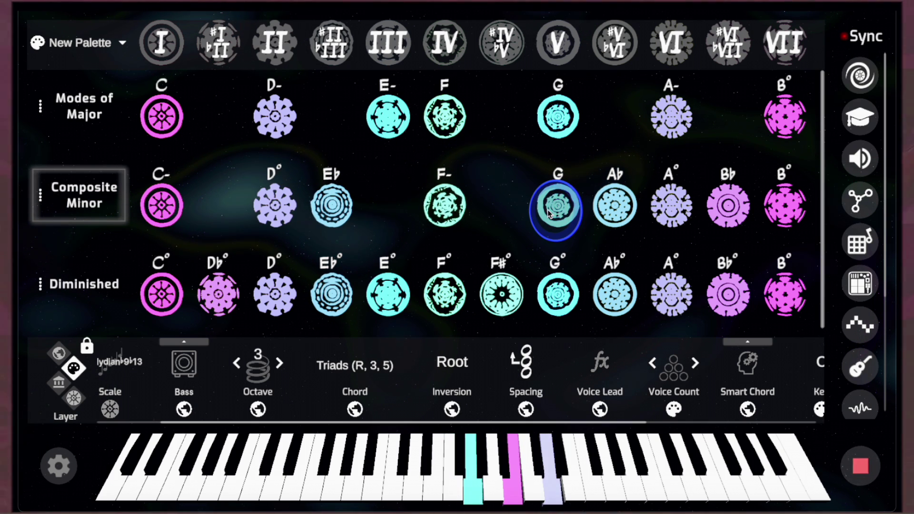
left_click(612, 210)
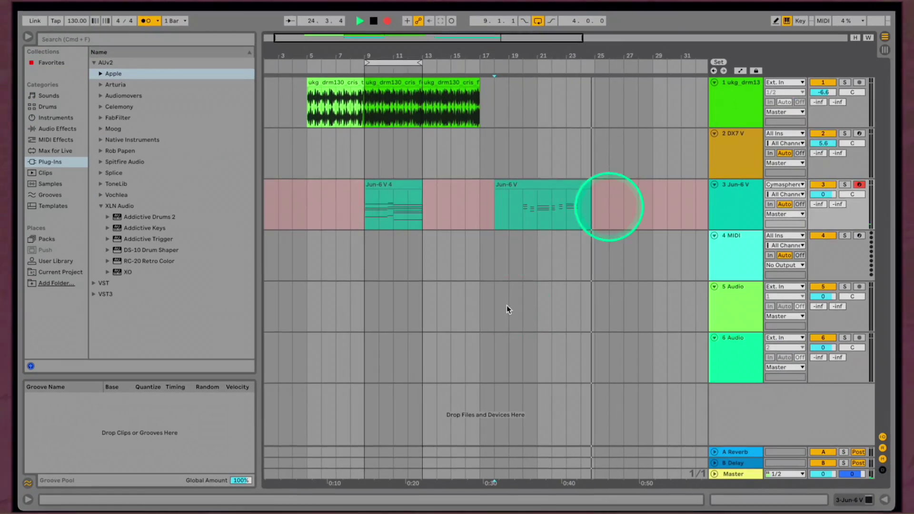
Play the recorded chords with a copy of the drum loop at bars 20 to 24 and set the drum track's volume to -7.6
left_click_drag(245, 303, 294, 303)
key("space")
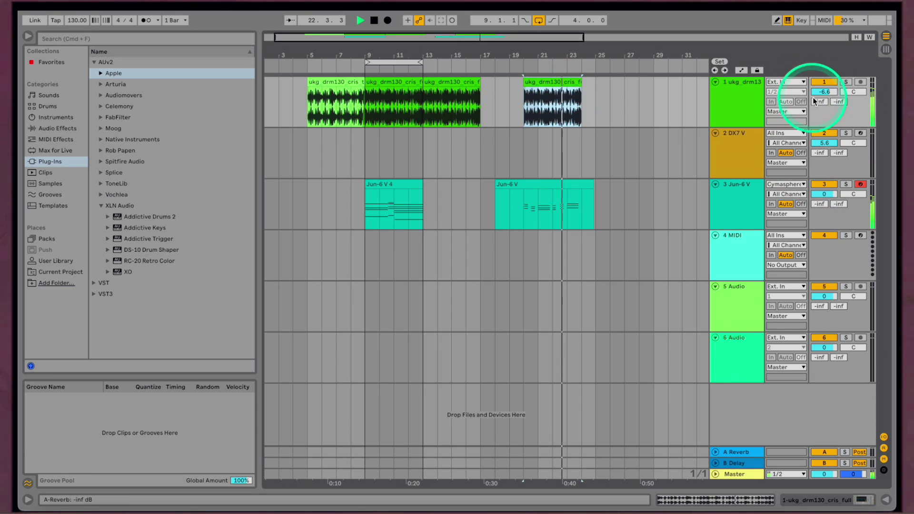
left_click_drag(825, 91, 825, 95)
left_click(581, 213)
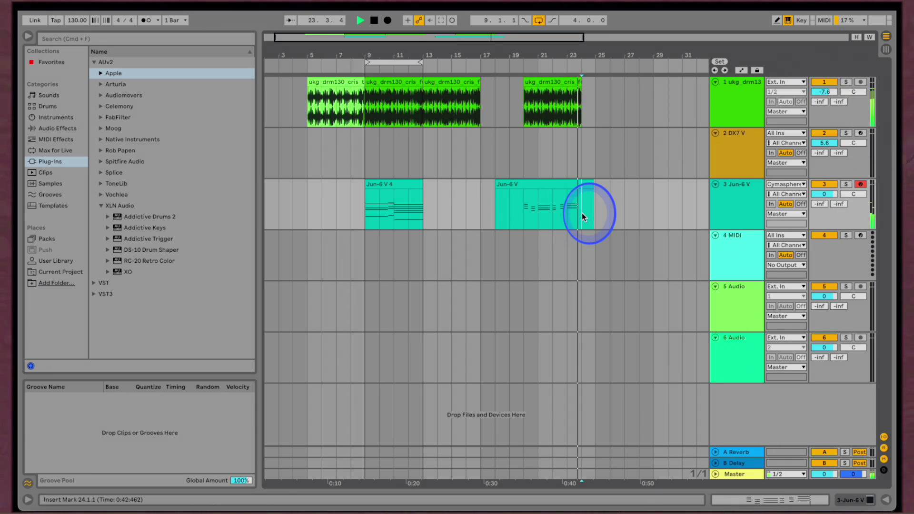
key("space")
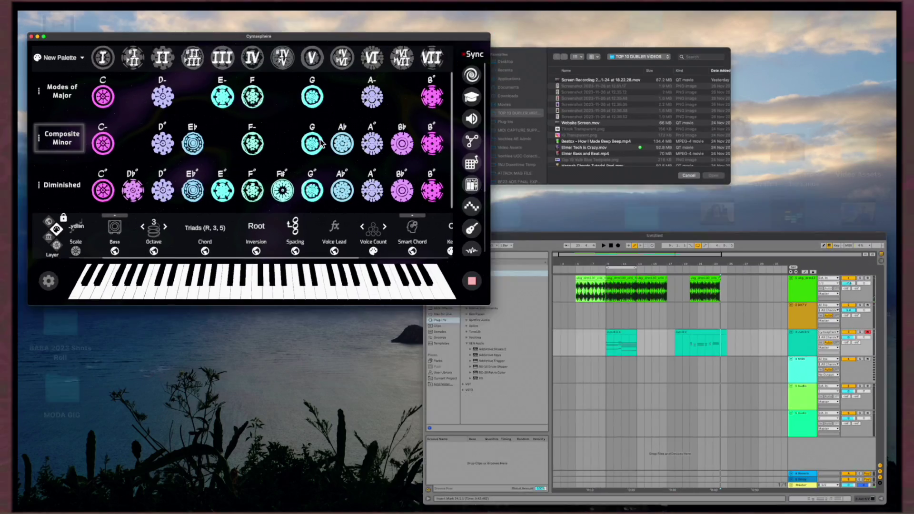
Return to Cymasphere and turn on the Bass setting at the palette layer
left_click(316, 139)
left_click(212, 161)
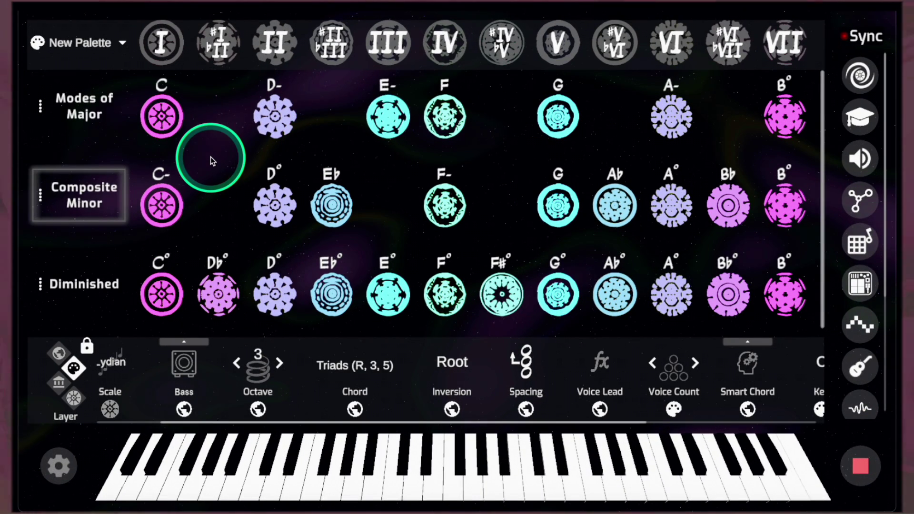
left_click(76, 376)
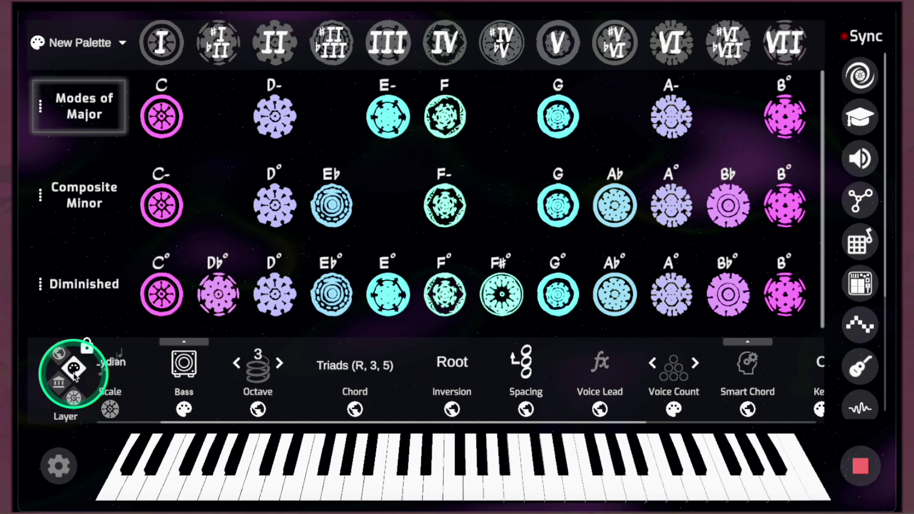
left_click_drag(75, 377, 184, 369)
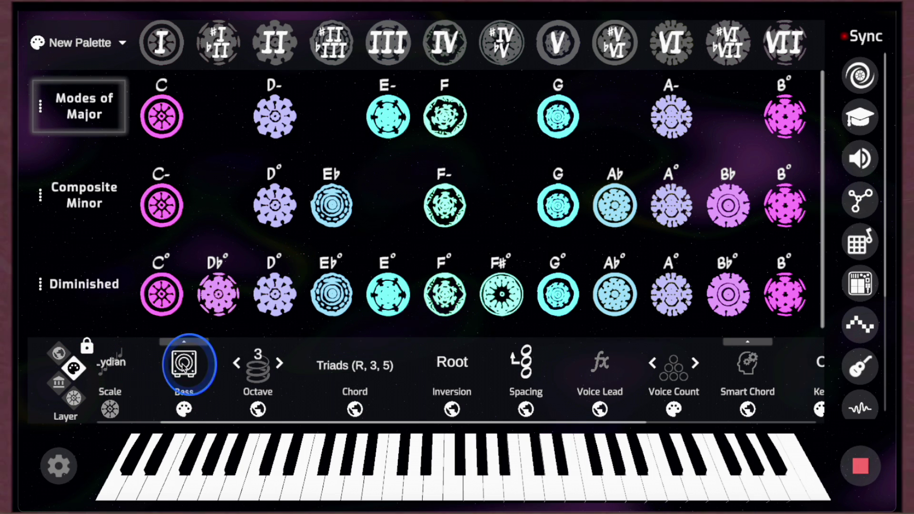
left_click(184, 369)
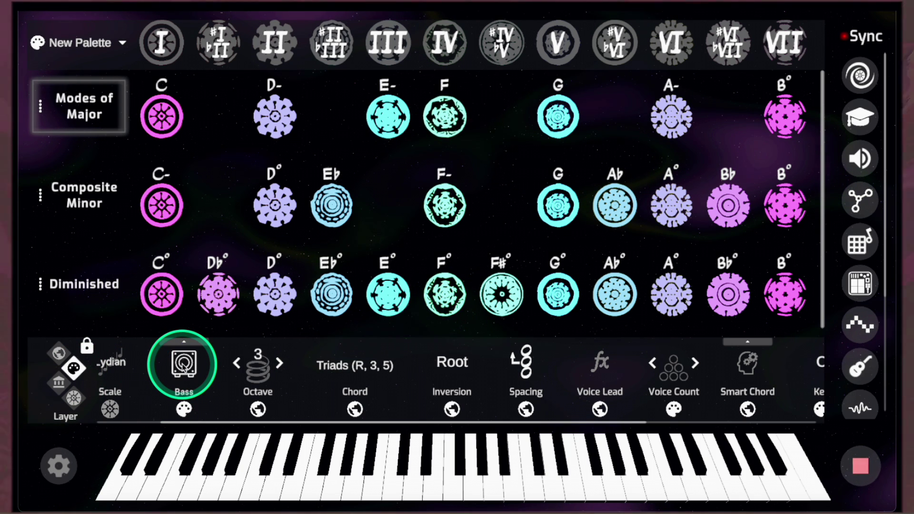
Play the Composite Minor chords C-, E♭, F-, E♭, G and C- with the bass turned on
left_click(162, 205)
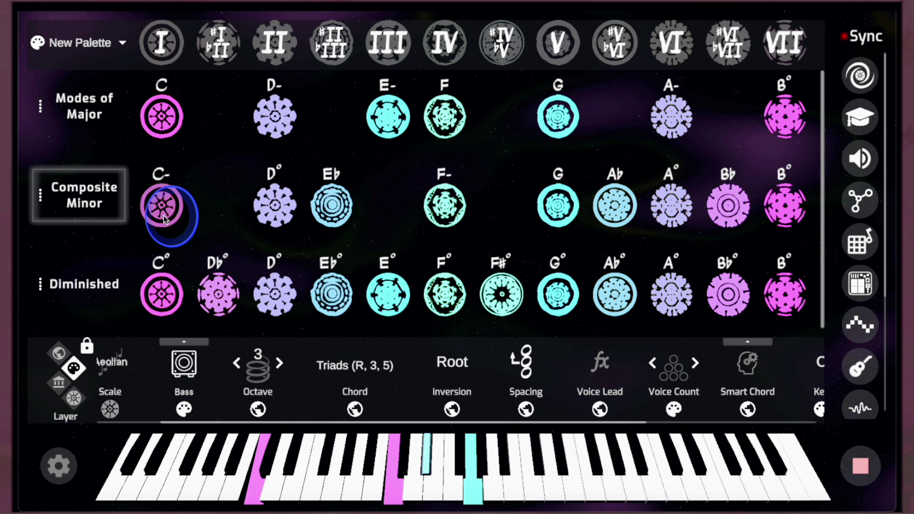
left_click(335, 209)
left_click(456, 208)
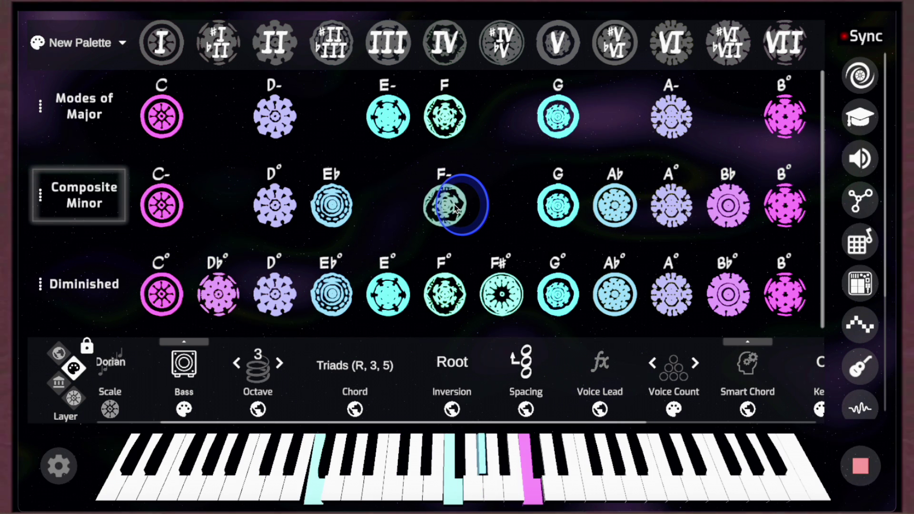
left_click(333, 216)
left_click(558, 207)
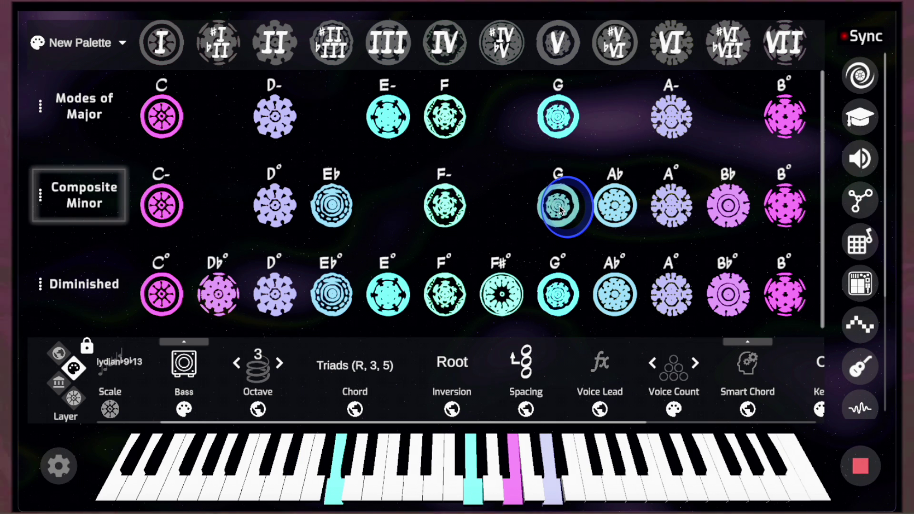
left_click(162, 205)
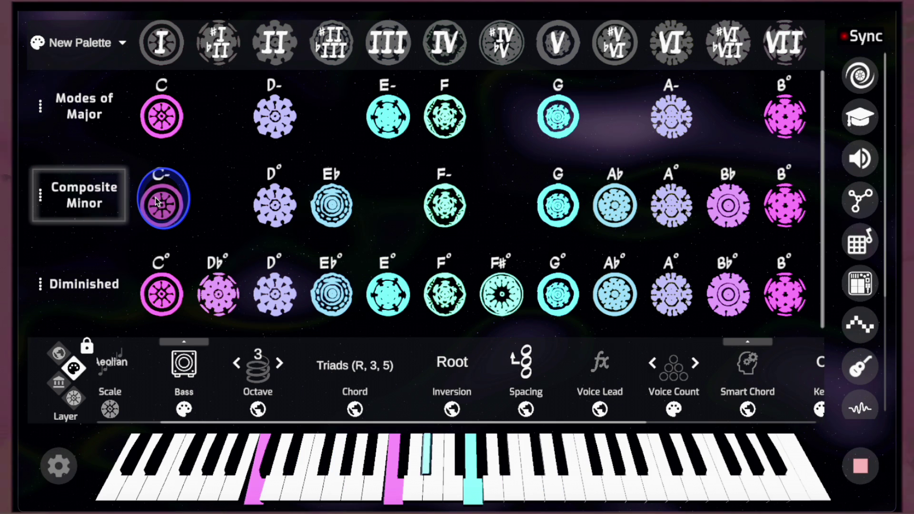
Set the Bass mode to Pedal on scale degree I
left_click(182, 350)
left_click_drag(181, 347, 194, 275)
left_click(193, 291)
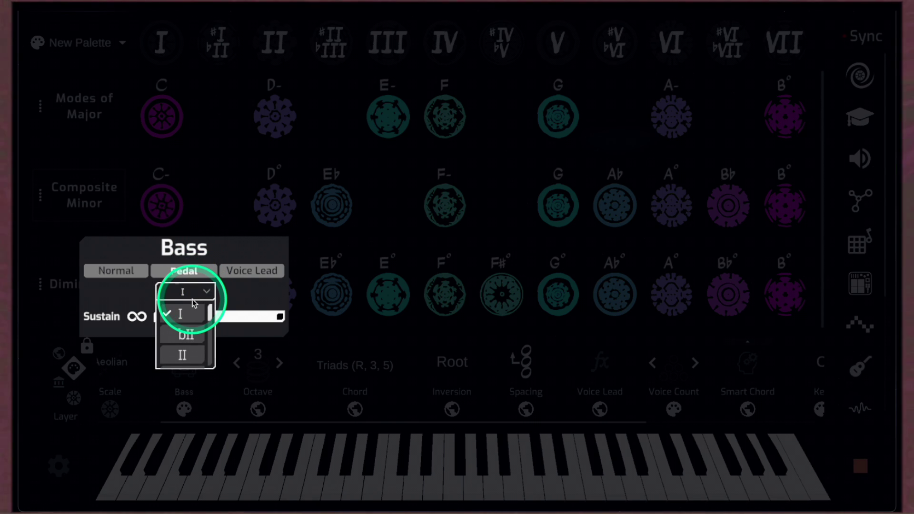
left_click(227, 347)
Play the Composite Minor chords E♭, D°, F-, G, F-, E♭, D°, E♭, A♭, B♭ and G over the pedal bass
left_click(332, 205)
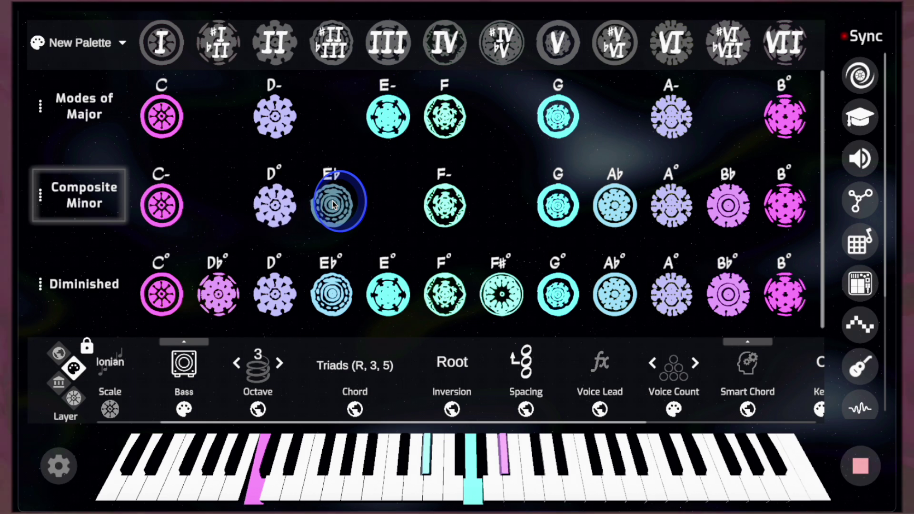
left_click(285, 205)
left_click(445, 205)
left_click(553, 203)
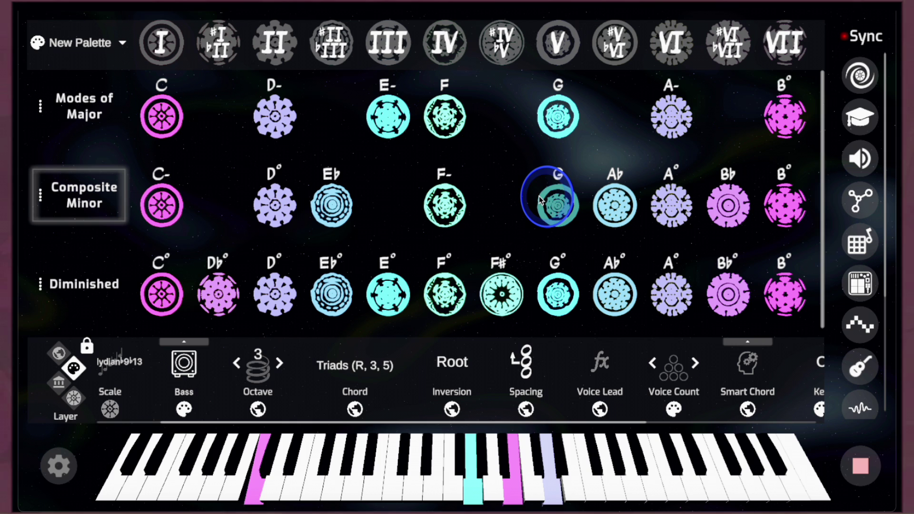
left_click(429, 222)
left_click(309, 209)
left_click(285, 207)
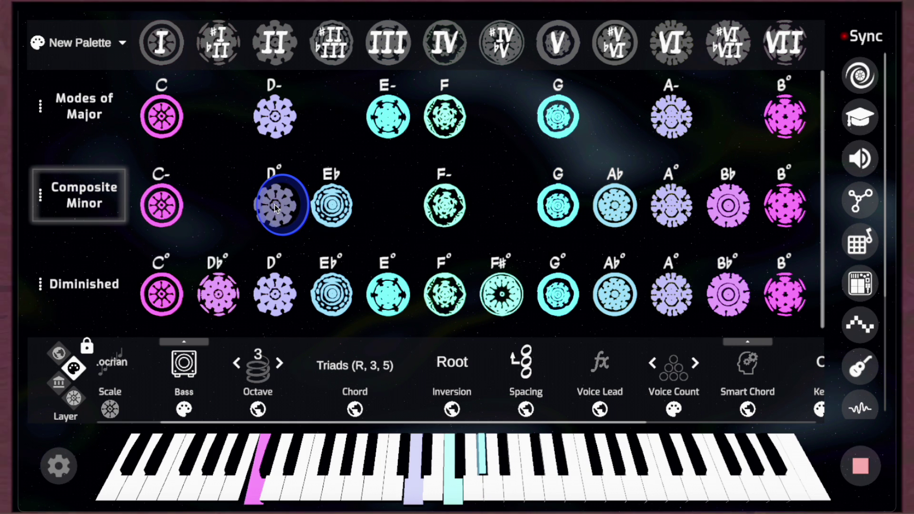
left_click(317, 210)
left_click(615, 203)
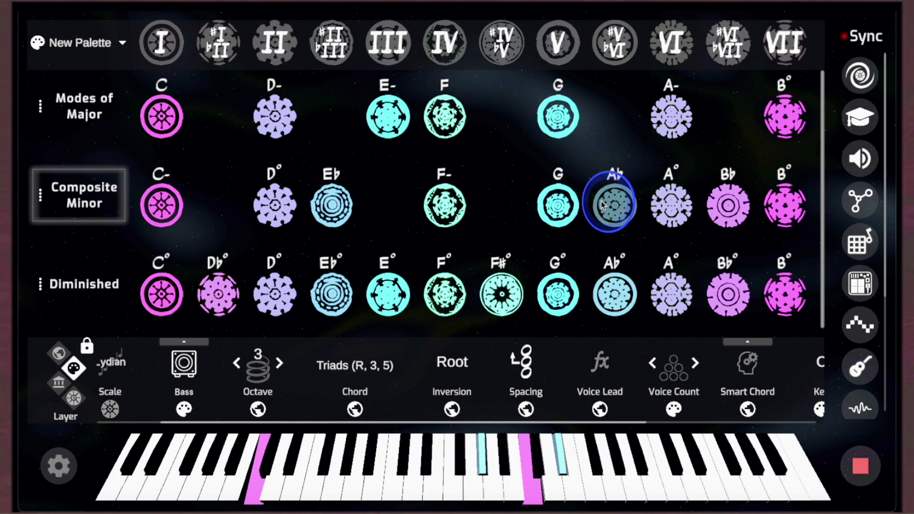
left_click(714, 200)
left_click(569, 203)
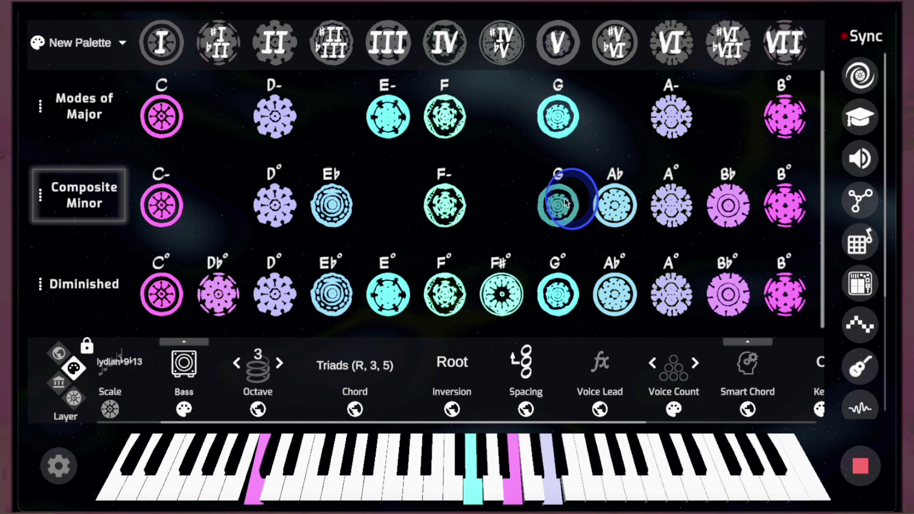
left_click(409, 265)
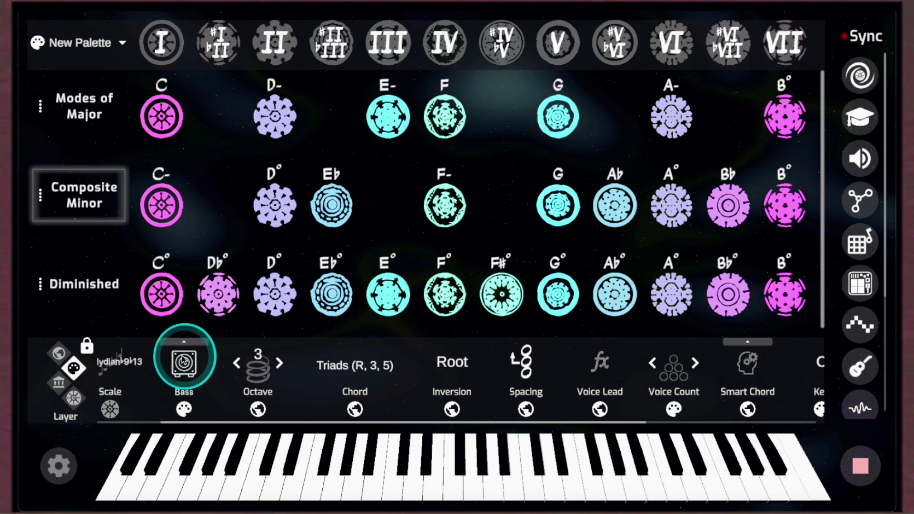
Set the Bass mode back to Normal with a sustain of 230%
left_click(186, 343)
left_click(199, 318)
left_click(216, 184)
Play the Composite Minor chords C-, E♭ and F- with the shorter bass sustain
left_click(164, 207)
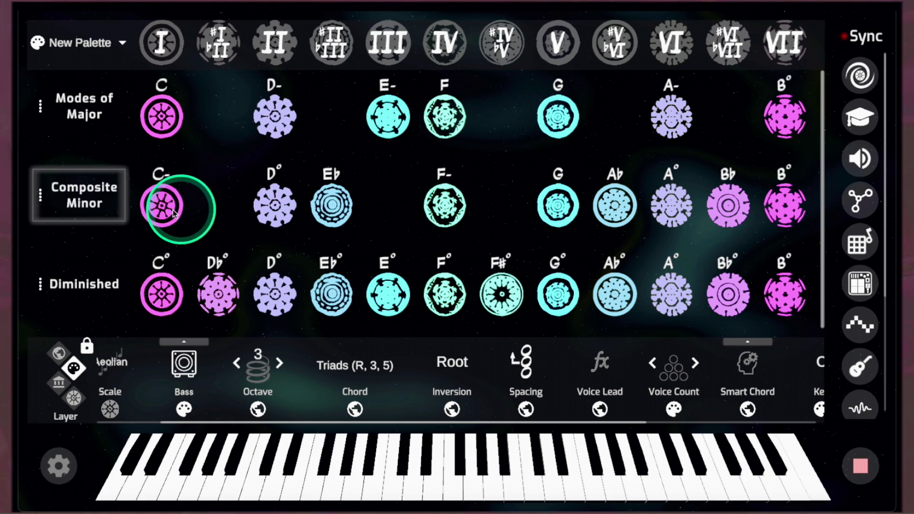
left_click(343, 200)
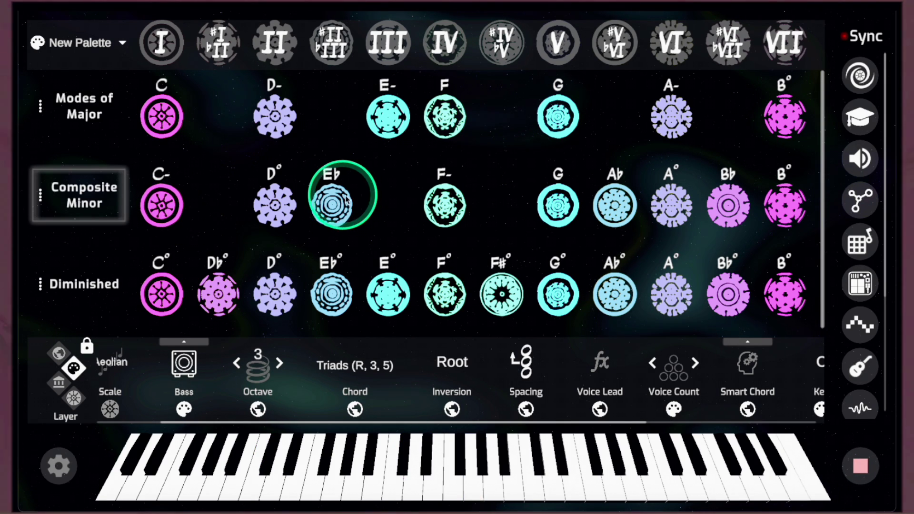
left_click(444, 204)
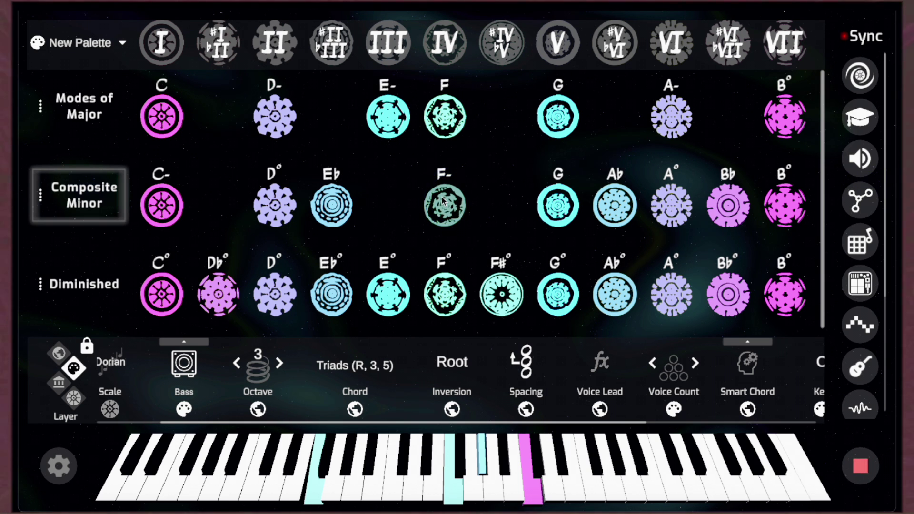
left_click(442, 201)
Raise the Bass sustain to its maximum
left_click(188, 347)
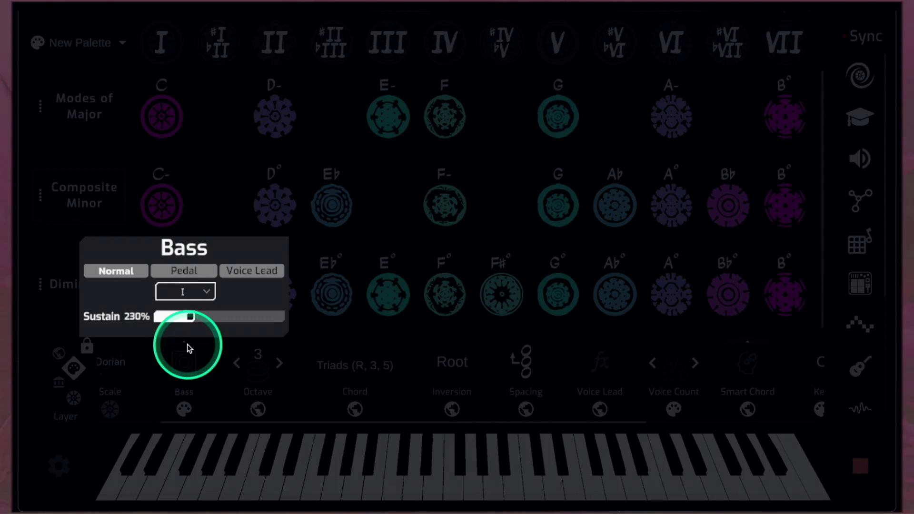
left_click(177, 255)
left_click_drag(191, 317, 292, 312)
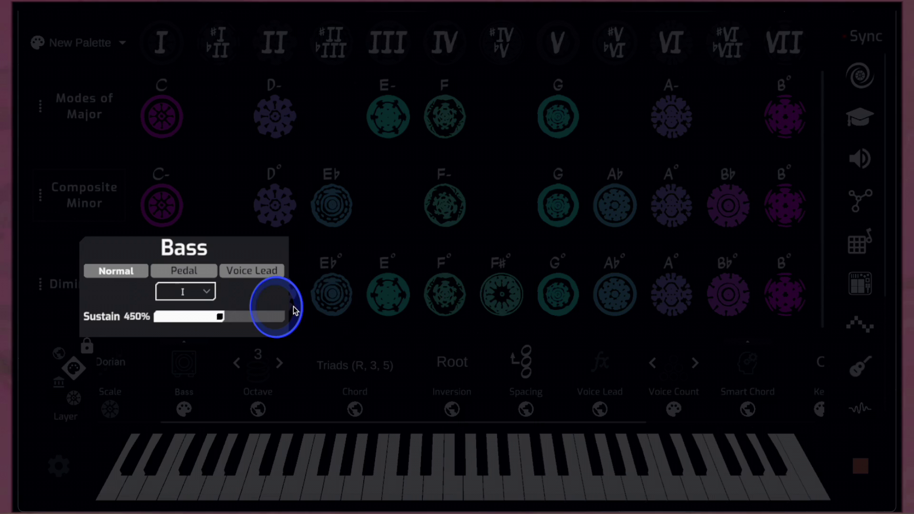
Switch the settings to the individual chord layer with the lock off, and play the Composite Minor C- and F- chords
left_click(72, 403)
left_click(73, 401)
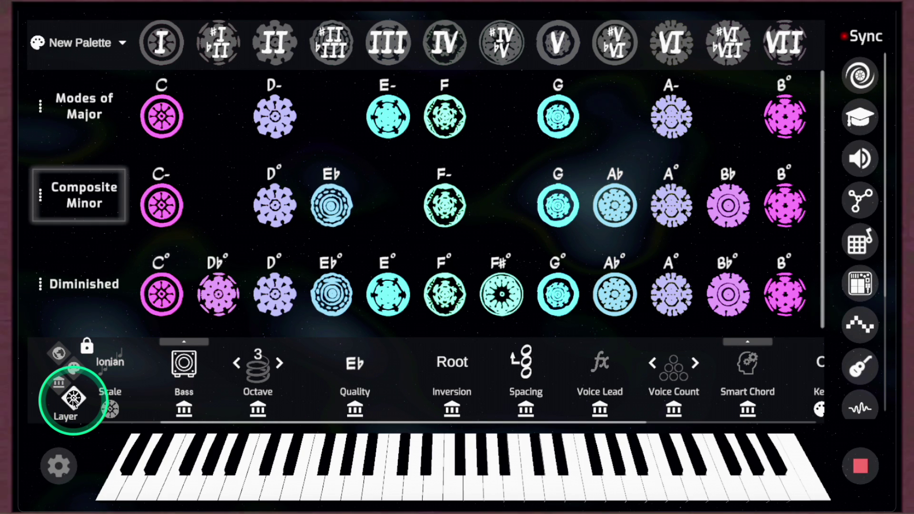
left_click(163, 212)
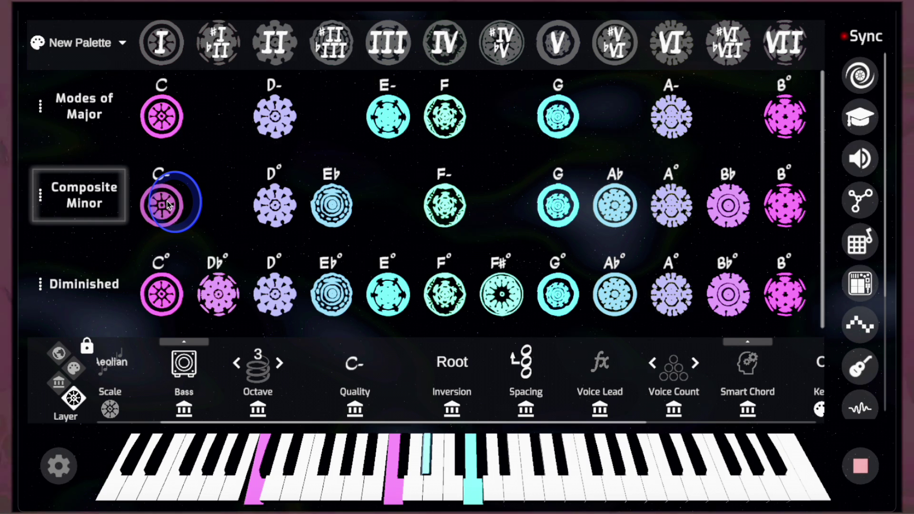
left_click(446, 219)
left_click(221, 187)
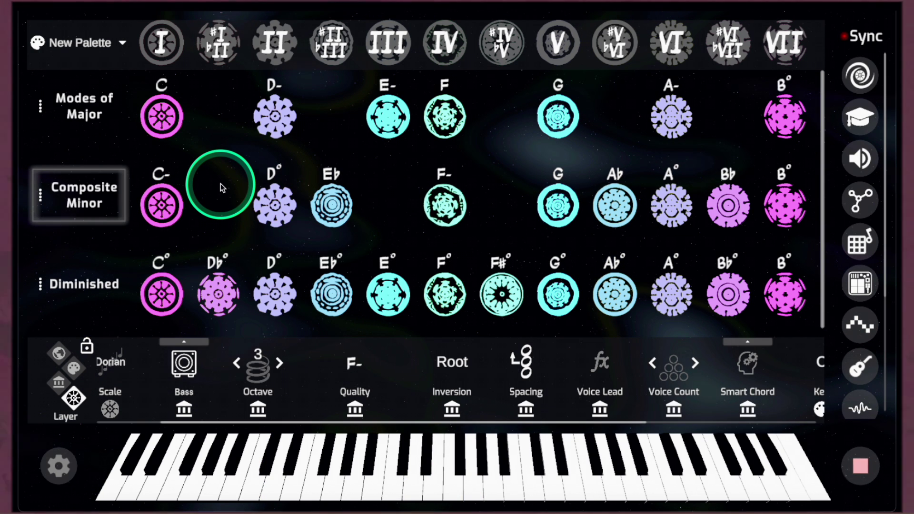
Change the quality of the Composite Minor C- chord to the five-voice C-7(9)
left_click_drag(221, 186, 224, 259)
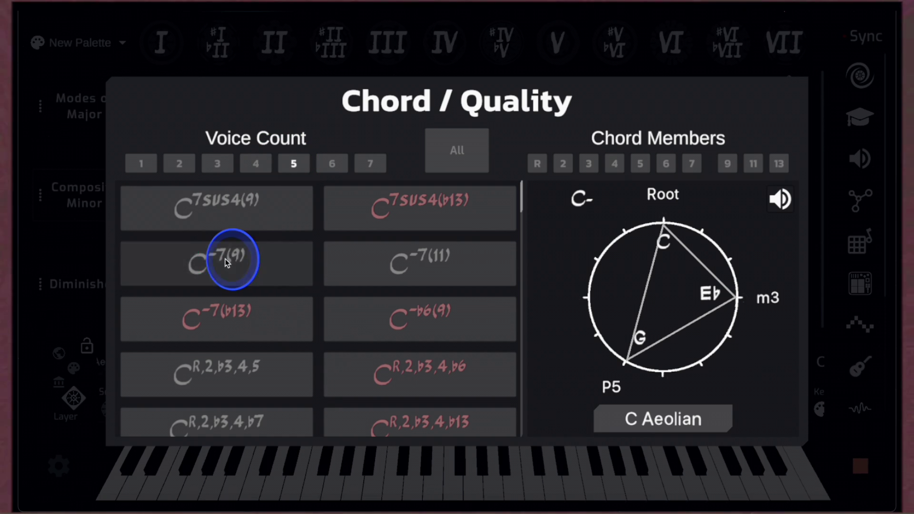
left_click(225, 261)
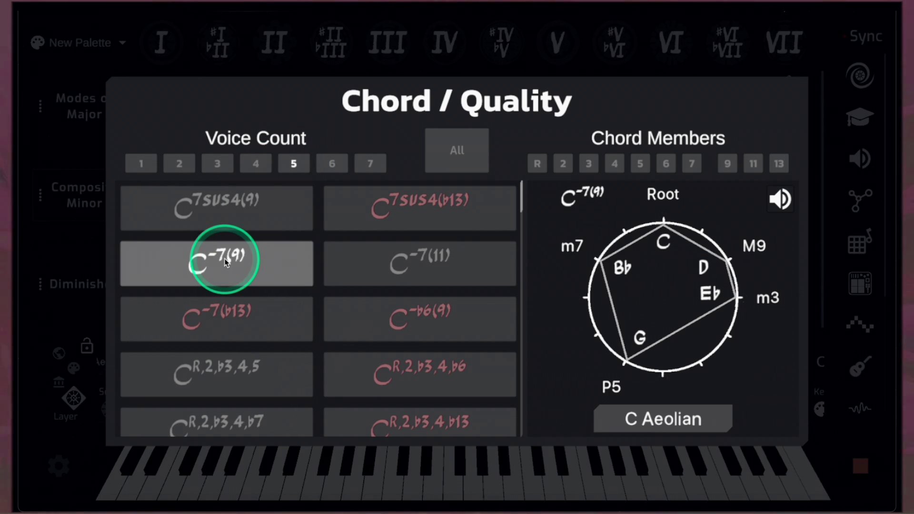
left_click_drag(227, 262, 579, 155)
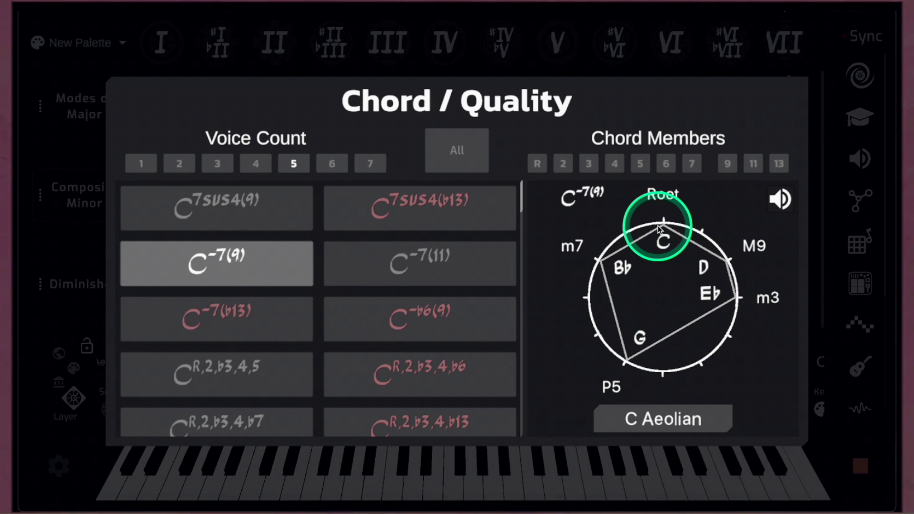
left_click(621, 55)
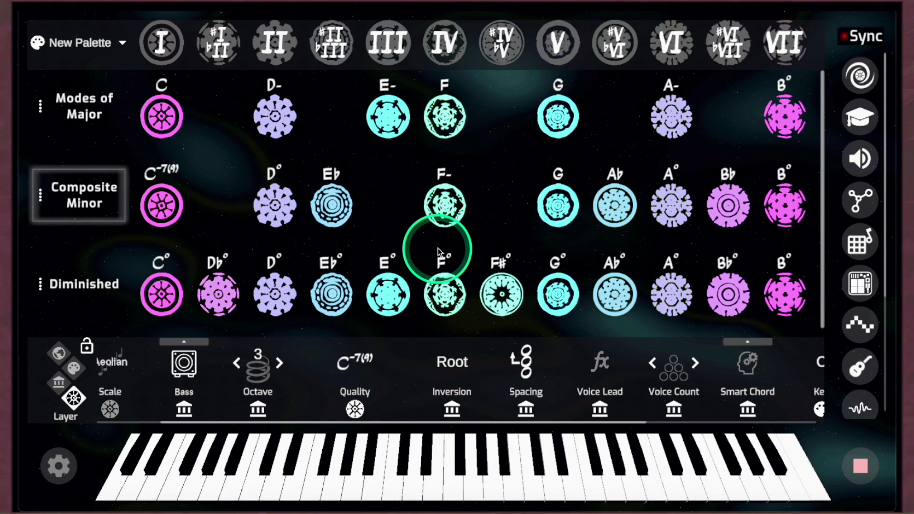
Play the C-7(9) chord twice and review its members in the chord quality settings
left_click(164, 204)
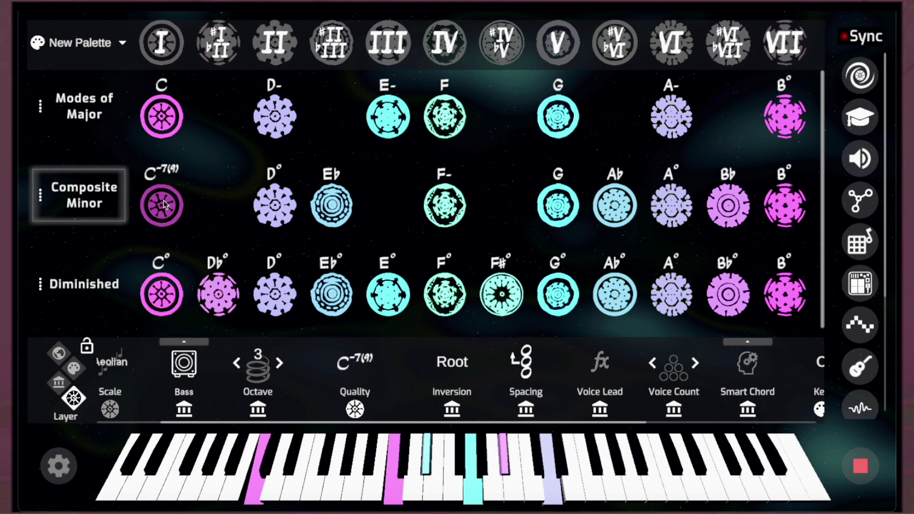
left_click(164, 205)
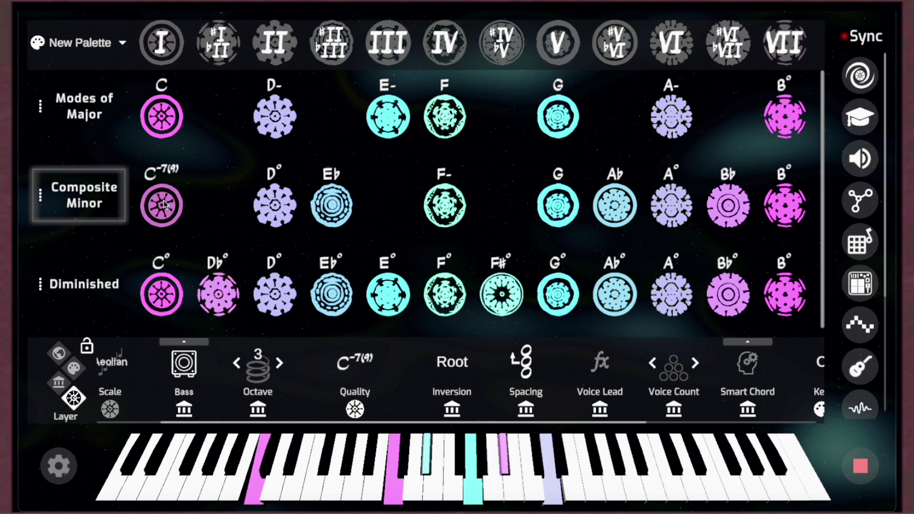
left_click(356, 363)
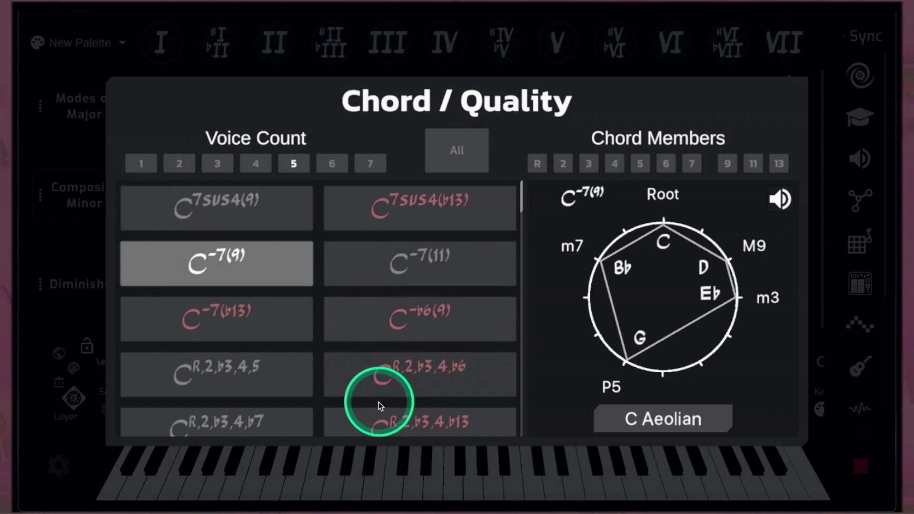
left_click(419, 455)
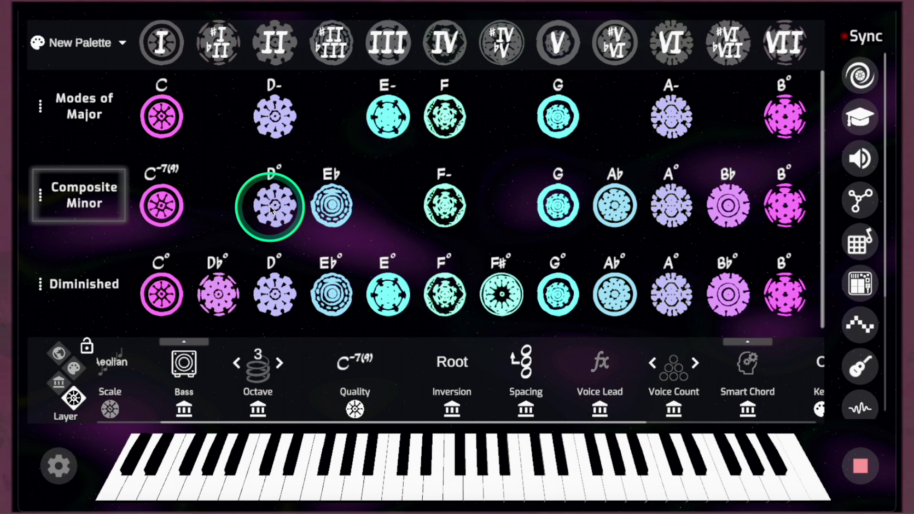
Play the Composite Minor D° chord and change its quality to the three-voice D R,♭3,4
left_click(275, 208)
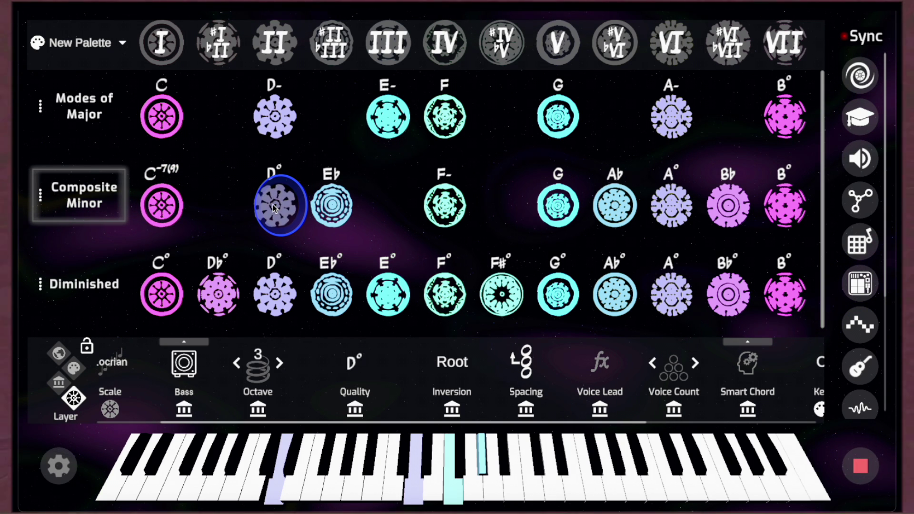
left_click(274, 209)
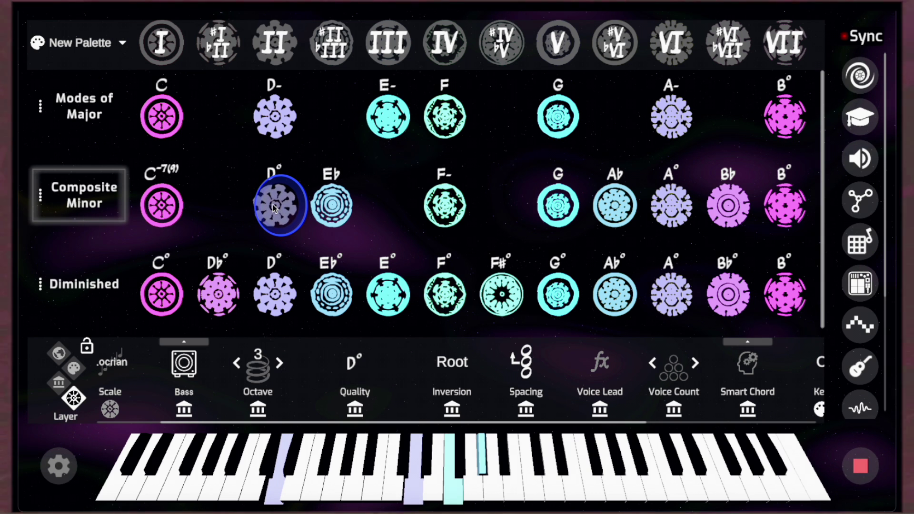
left_click(275, 208)
left_click(355, 364)
left_click(242, 310)
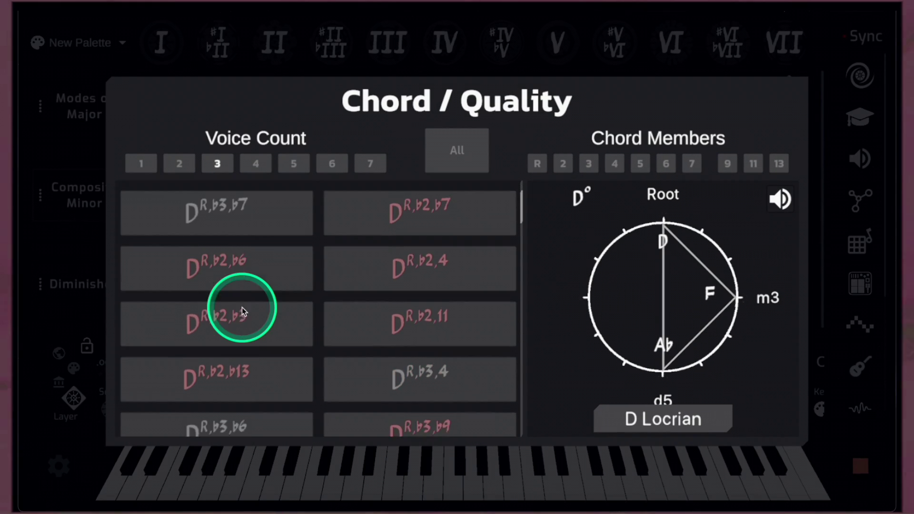
scroll(242, 312, "down", 1)
left_click(408, 312)
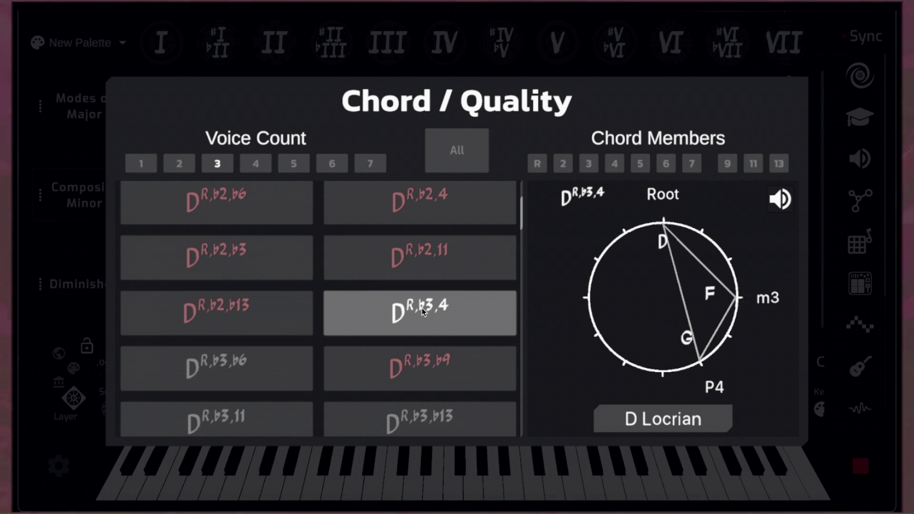
left_click(706, 65)
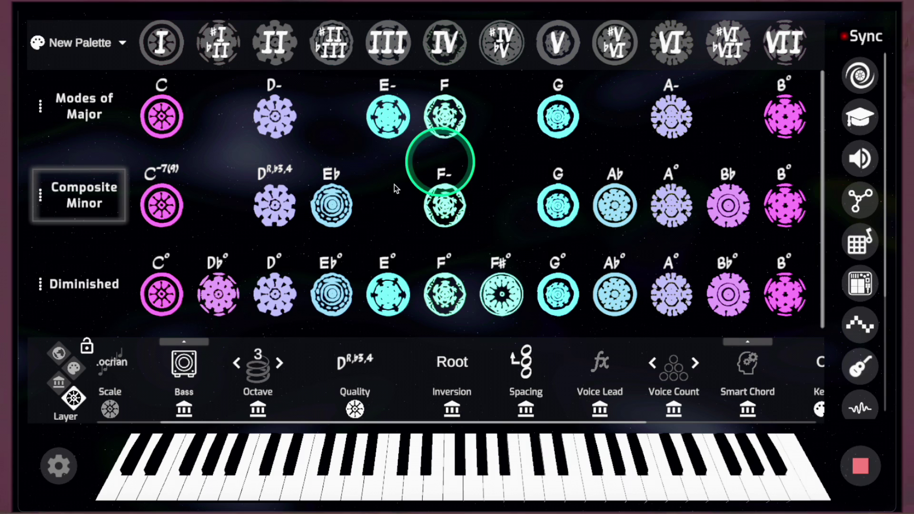
Play the D R,♭3,4 chord and set its inversion to 2nd
left_click(275, 206)
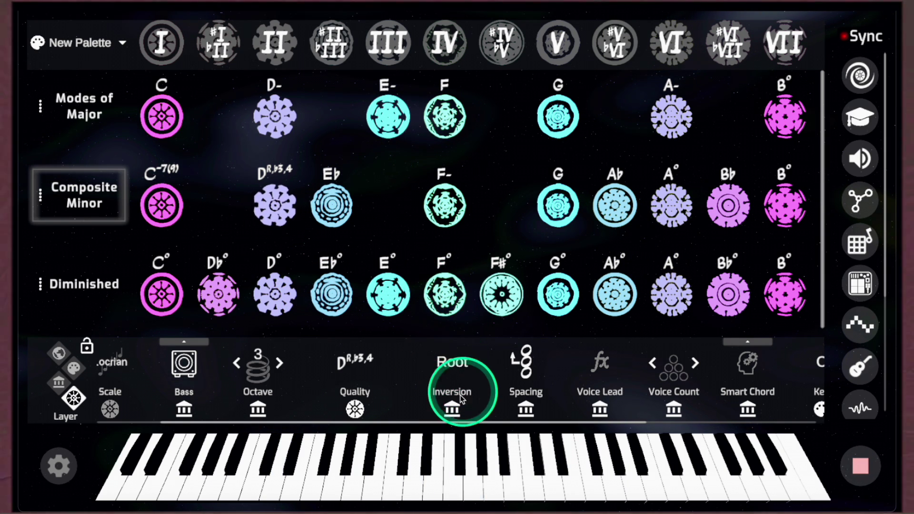
left_click(454, 366)
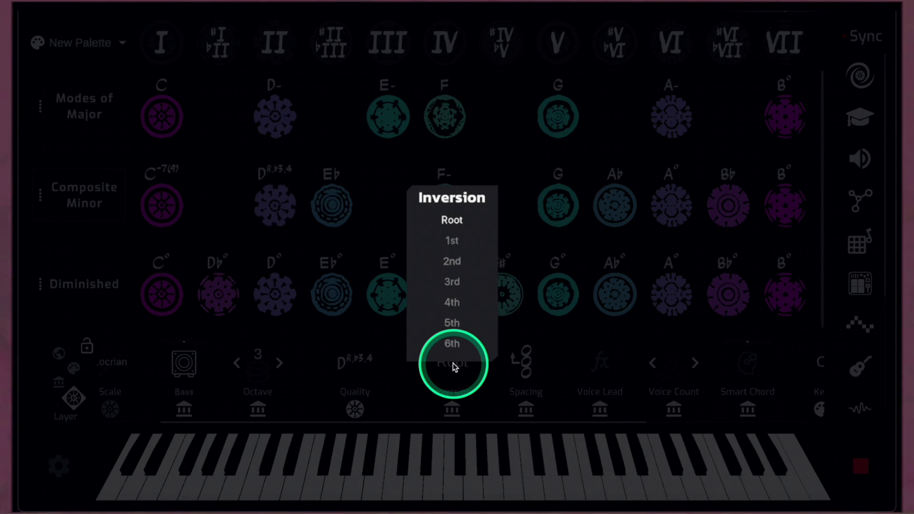
left_click(452, 262)
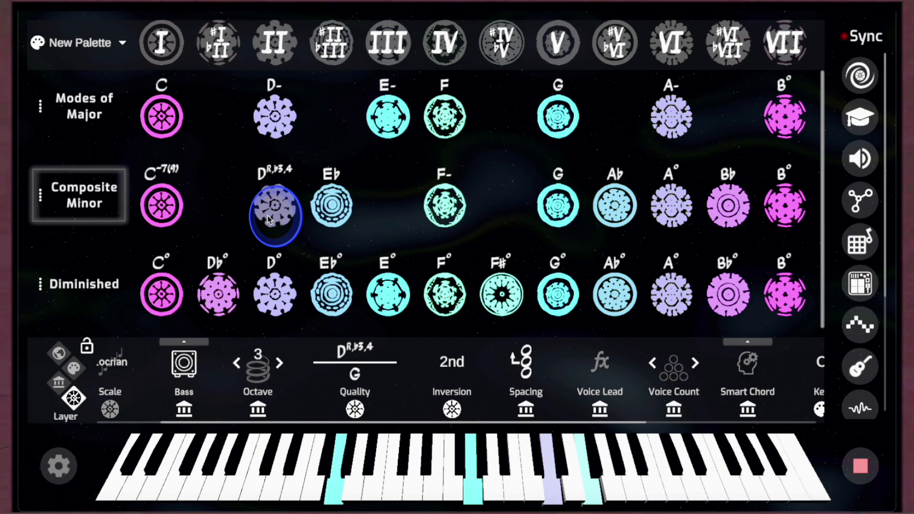
Play the Composite Minor D R,♭3,4 chord and change its inversion to 1st
left_click(269, 220)
mouse_move(269, 219)
left_mouse_down()
mouse_move(338, 367)
mouse_move(414, 366)
mouse_move(450, 239)
mouse_move(305, 249)
mouse_move(285, 211)
left_mouse_up()
left_click(336, 353)
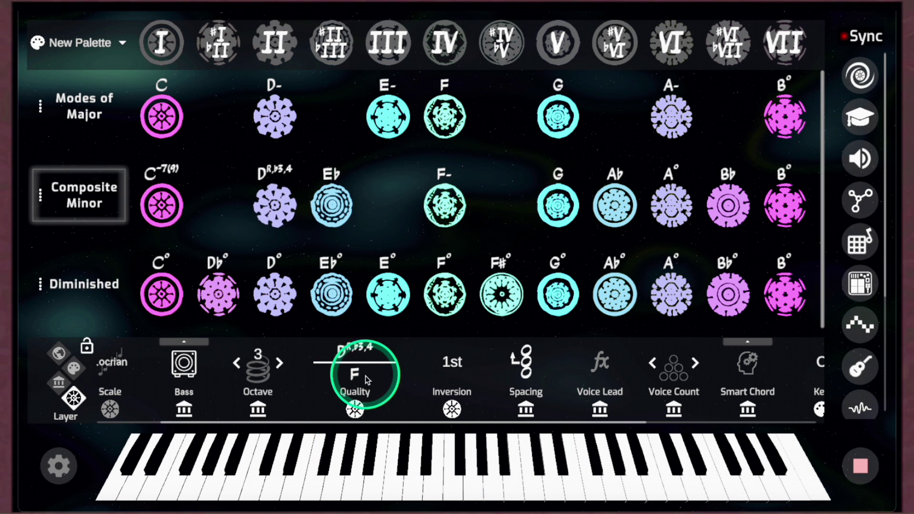
Change the Composite Minor E♭ chord to the three-voice E♭ R,2,4 quality and set its inversion to 1st
left_click_drag(454, 361, 327, 206)
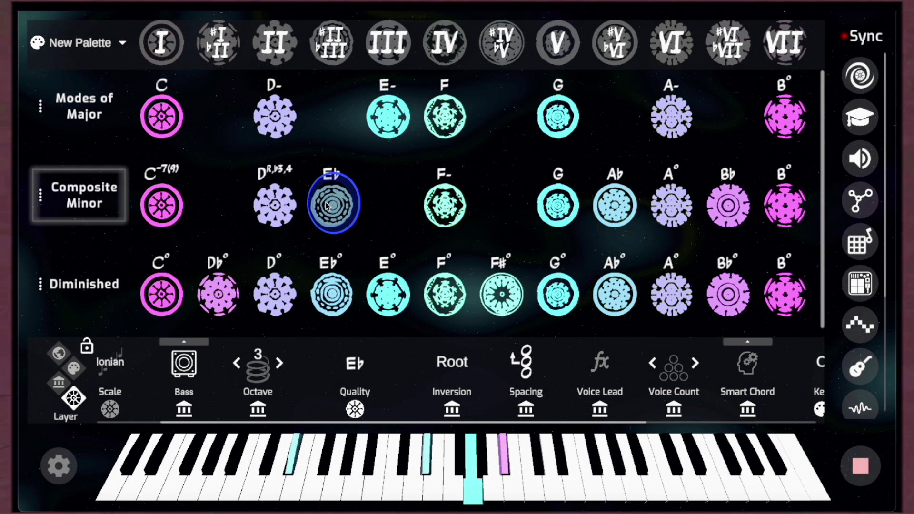
left_click(327, 206)
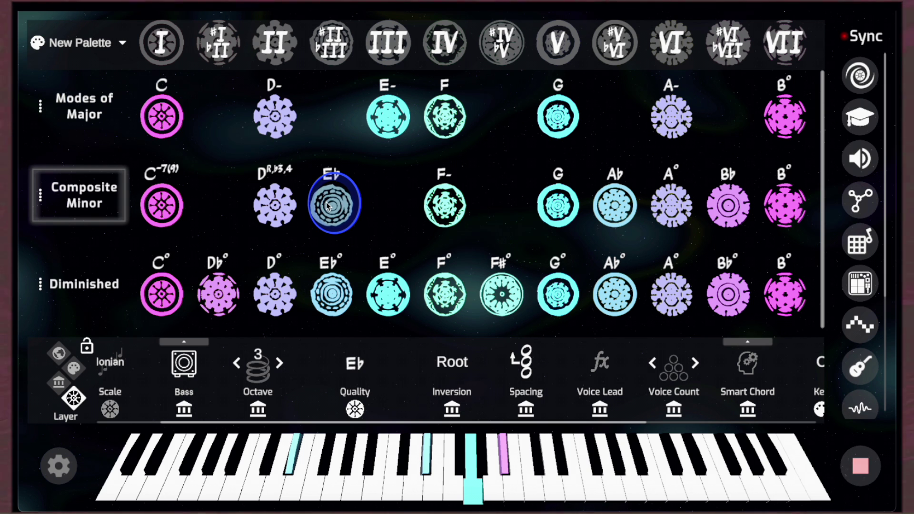
left_click_drag(327, 206, 354, 204)
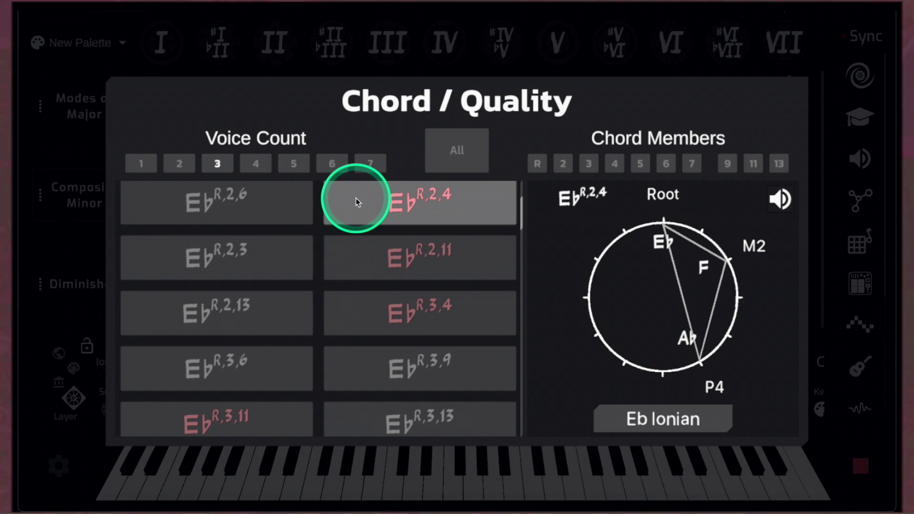
left_click_drag(356, 202, 342, 152)
left_click_drag(335, 209, 337, 203)
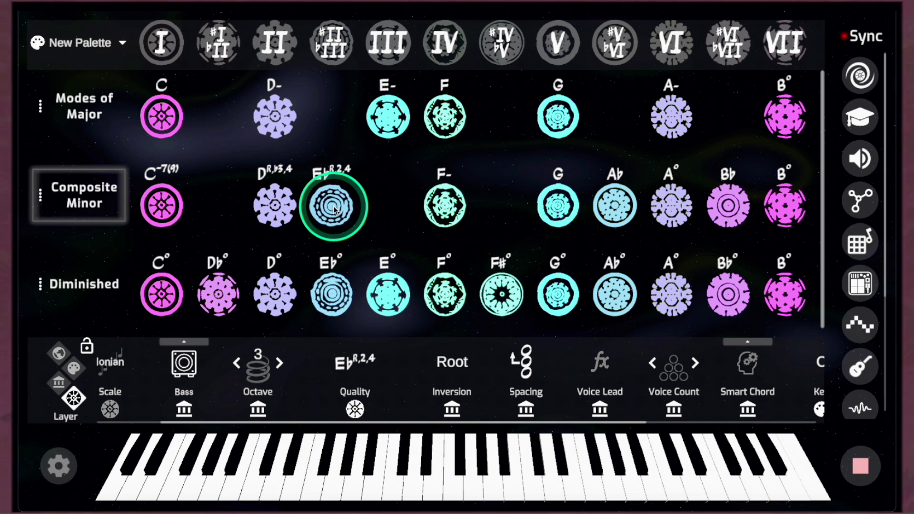
left_click_drag(465, 323, 445, 240)
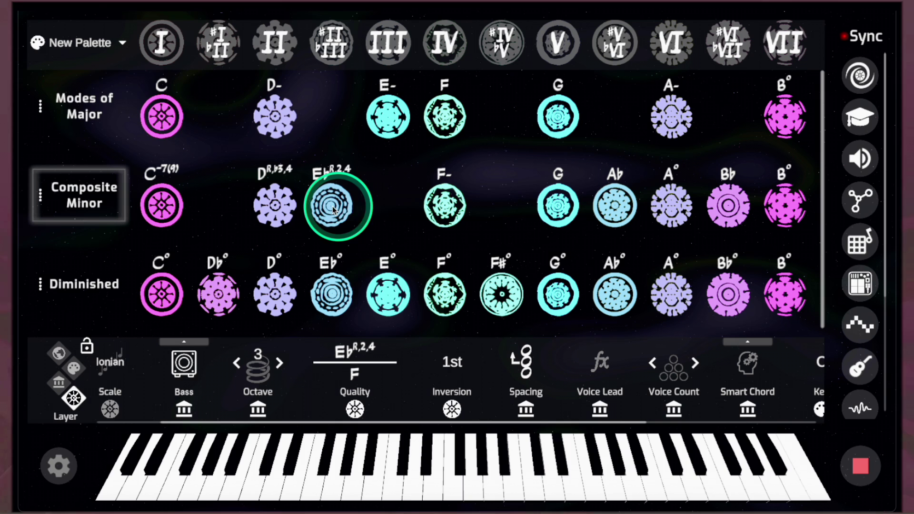
Audition the D R,♭3,4 chord, then alternate between the C-7(9) and E♭ R,2,4 chords in the Composite Minor row
left_click(277, 209)
left_click(164, 207)
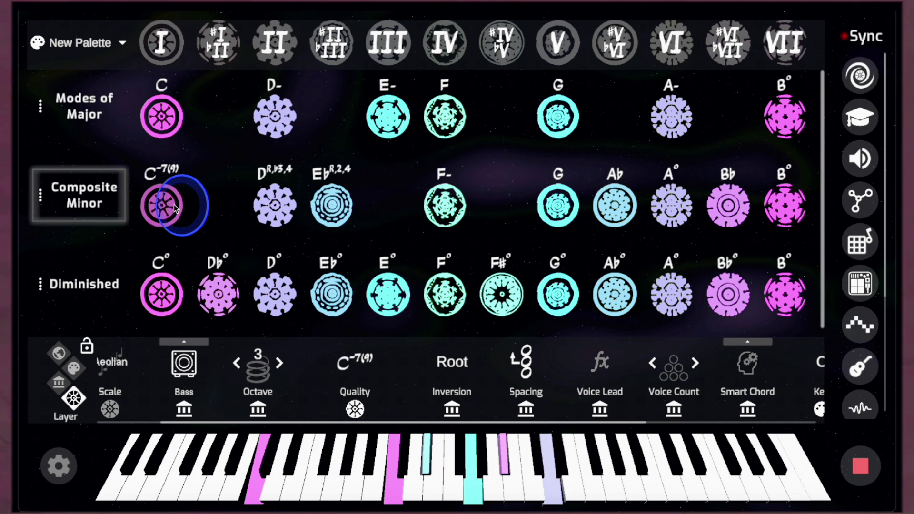
left_click(165, 206)
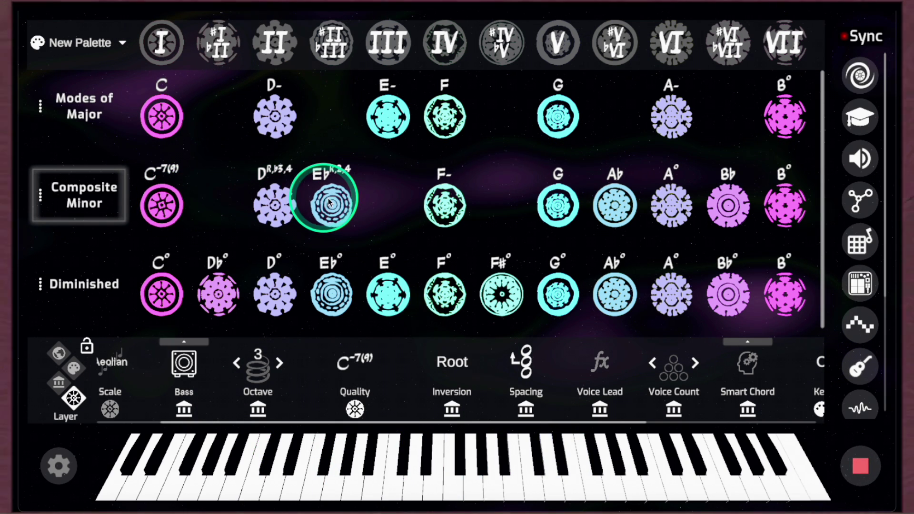
left_click(162, 204)
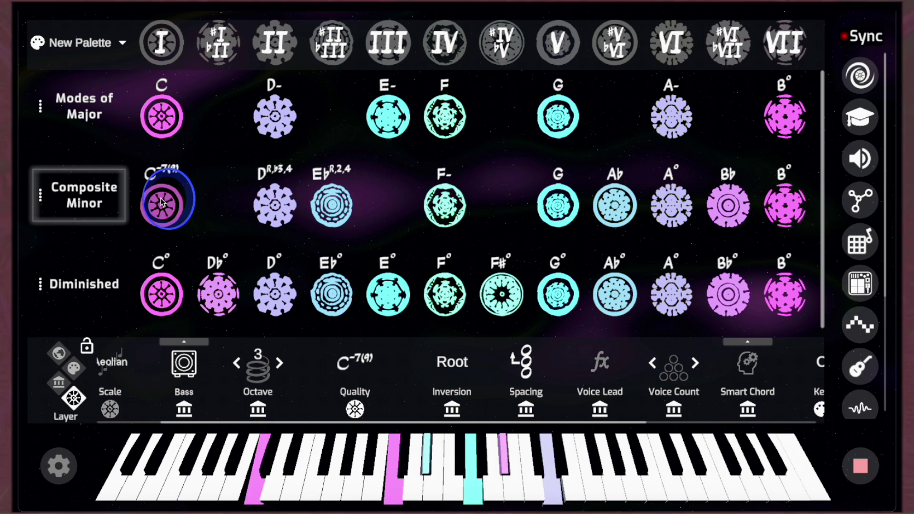
left_click(331, 202)
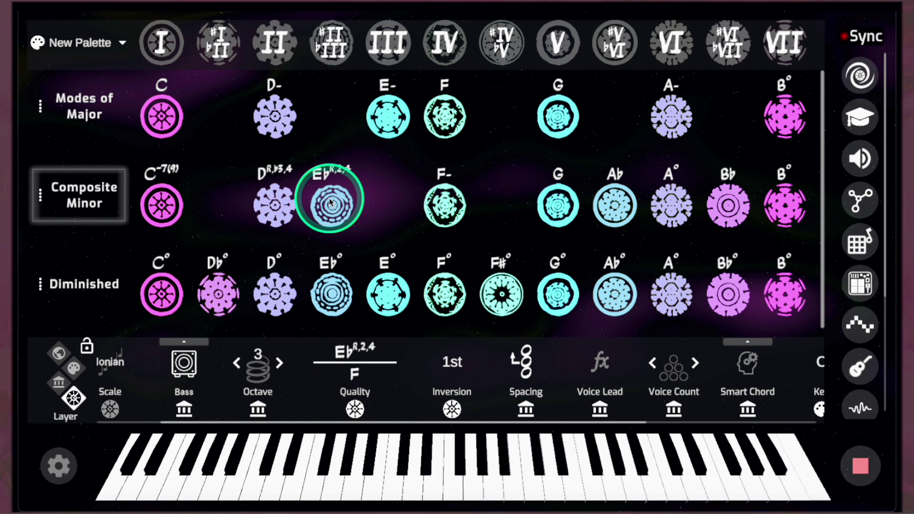
Play the Composite Minor F- chord and change its quality to the four-voice F R,2,4,♭7
left_click(444, 204)
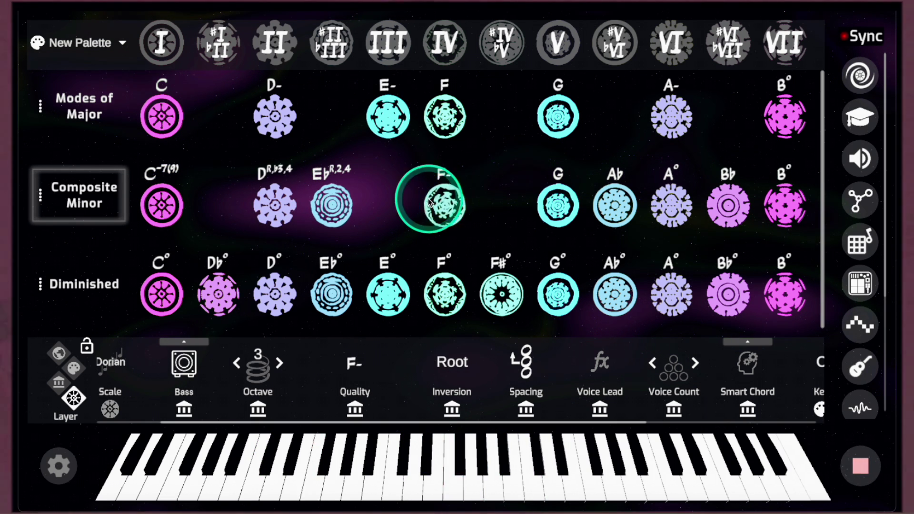
left_click(450, 202)
left_click(353, 368)
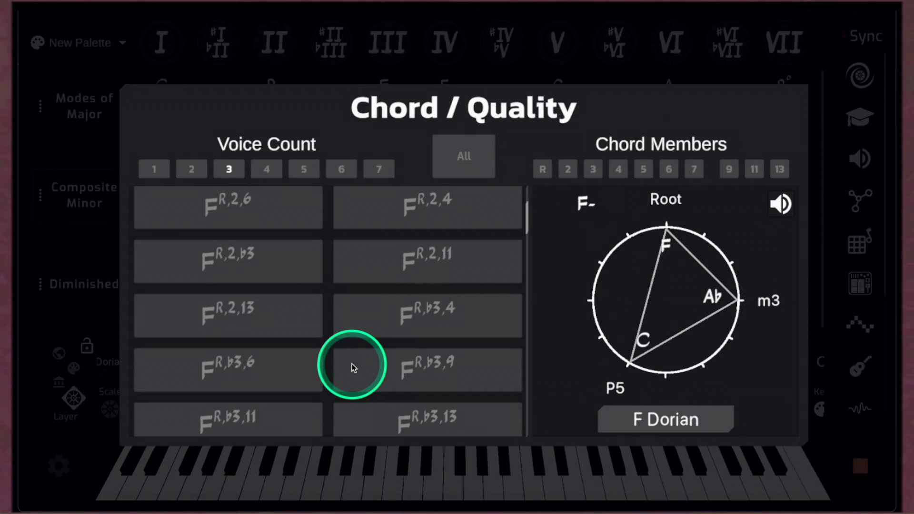
left_click(257, 164)
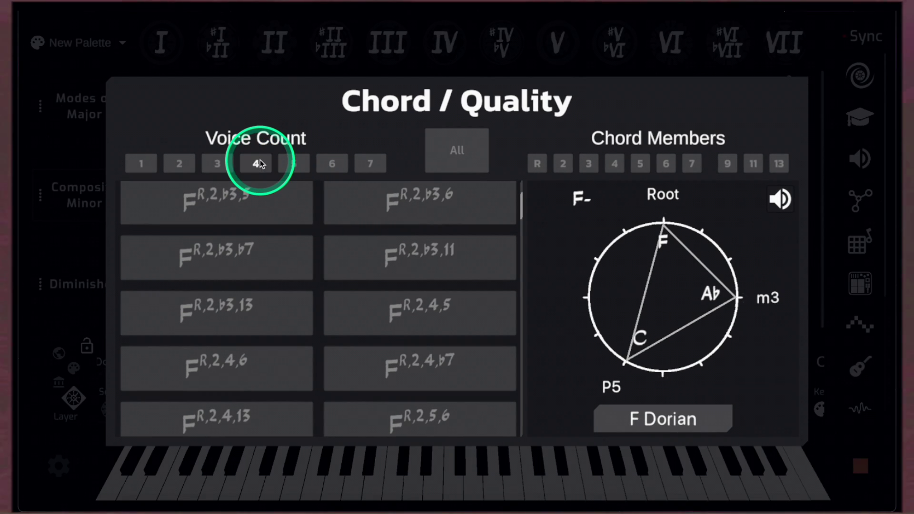
left_click(386, 363)
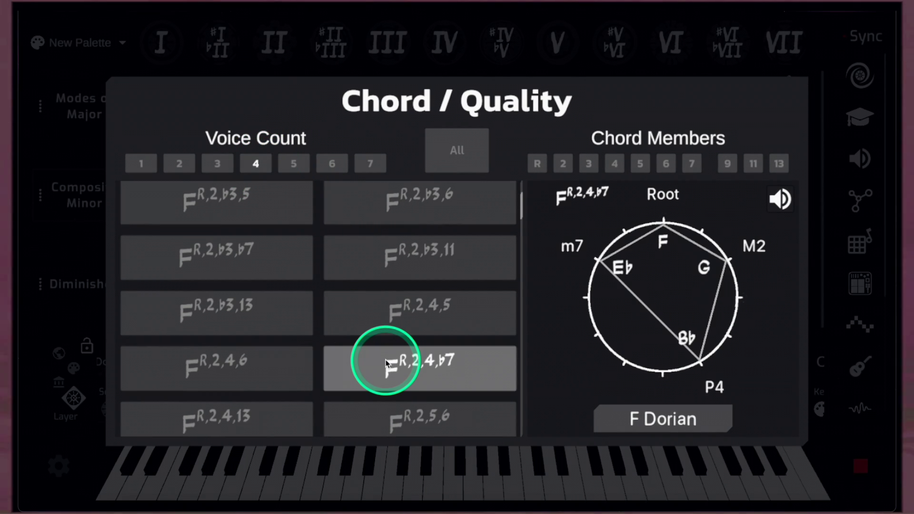
left_click(445, 58)
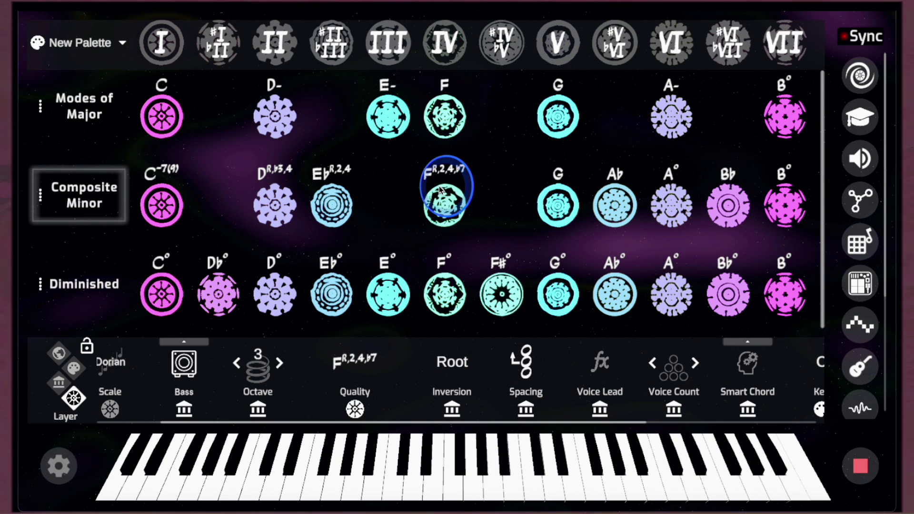
Play the C-7(9) and F R,2,4,♭7 chords, and set the F chord's inversion to 1st
left_click(169, 202)
left_click(447, 200)
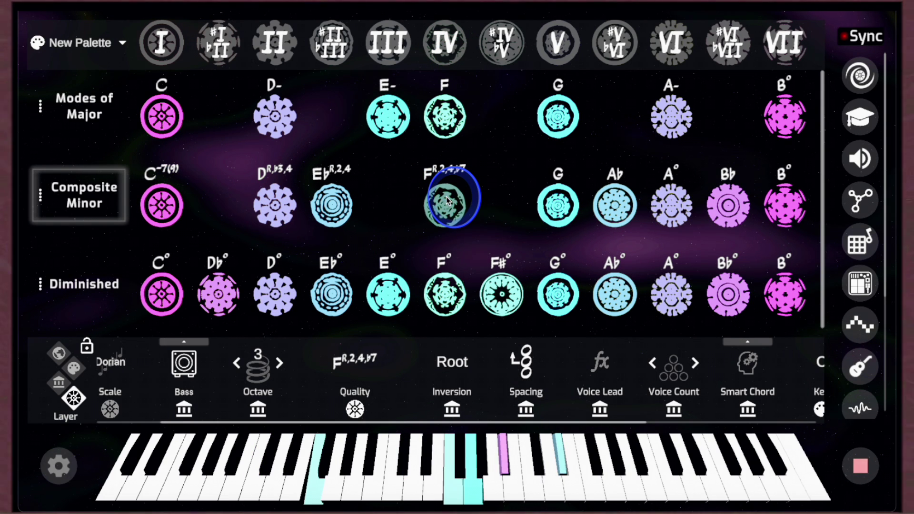
left_click(452, 362)
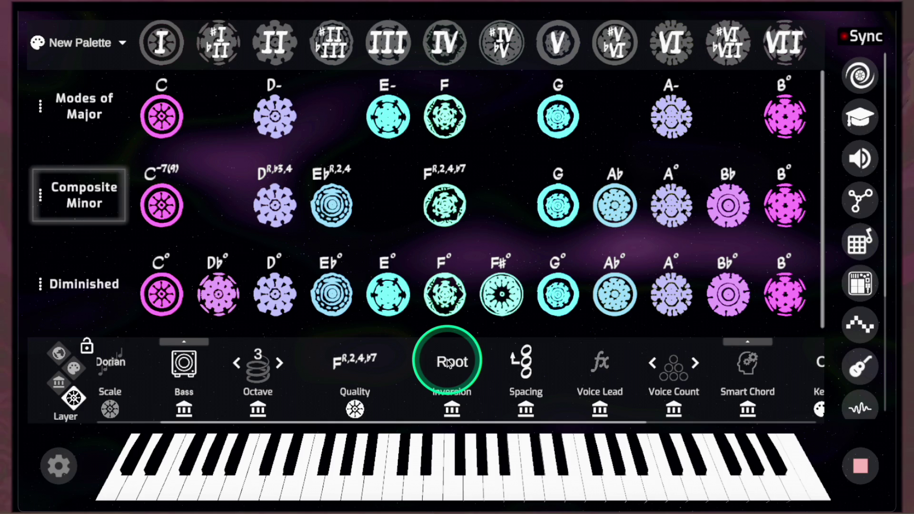
left_click(452, 171)
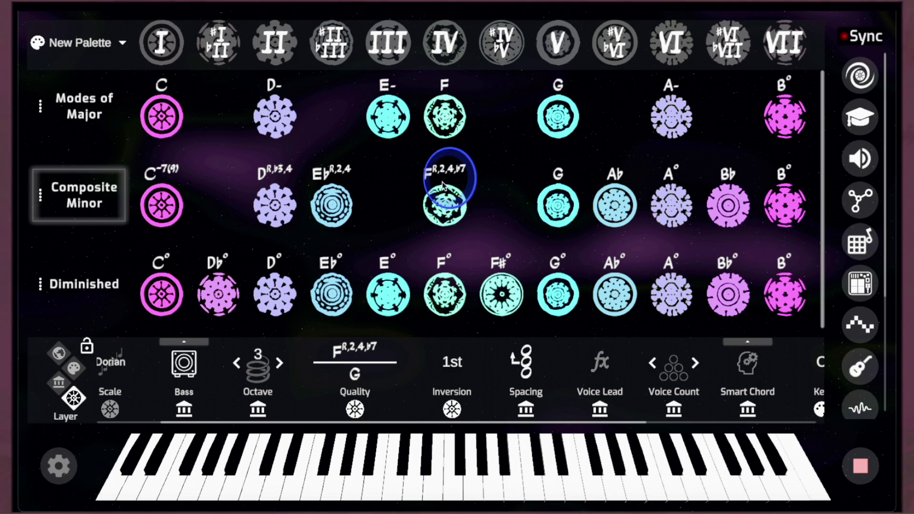
left_click(444, 199)
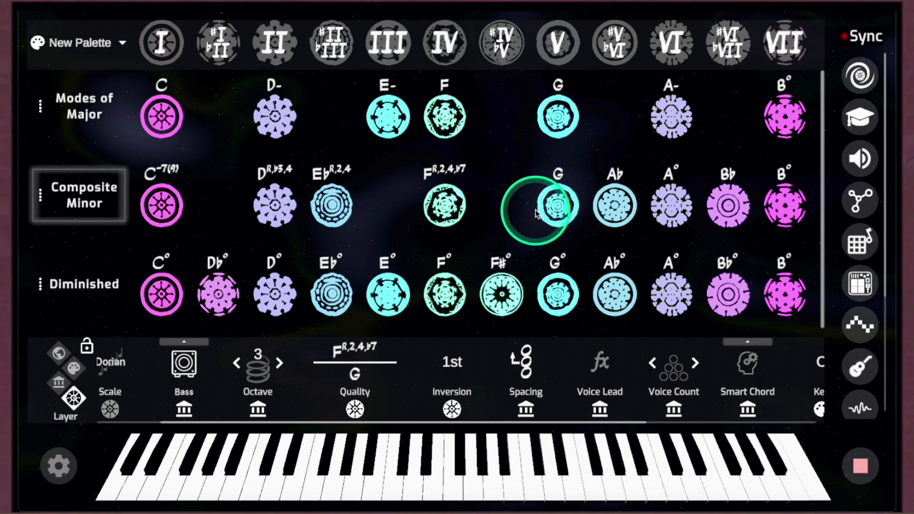
Play the Composite Minor A♭ chord and change its quality to the four-voice A♭maj7
left_click(540, 210)
left_click(609, 209)
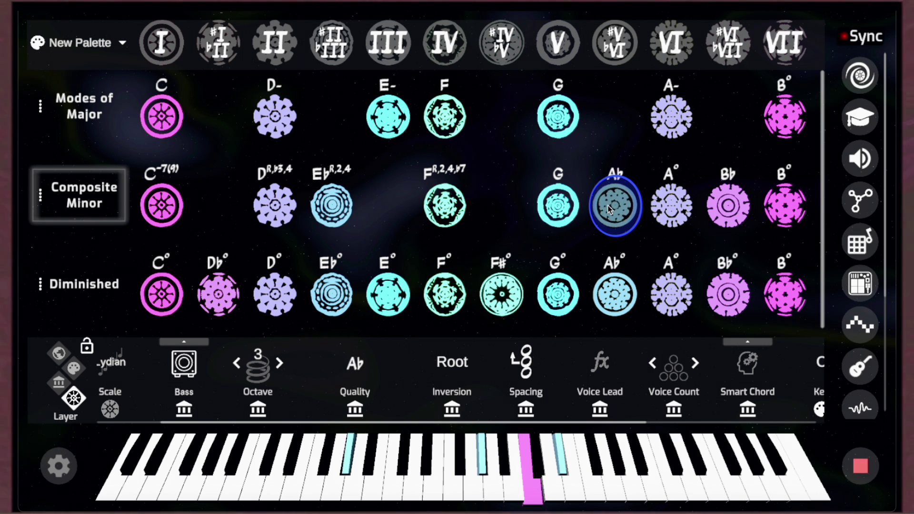
left_click(362, 365)
left_click(390, 210)
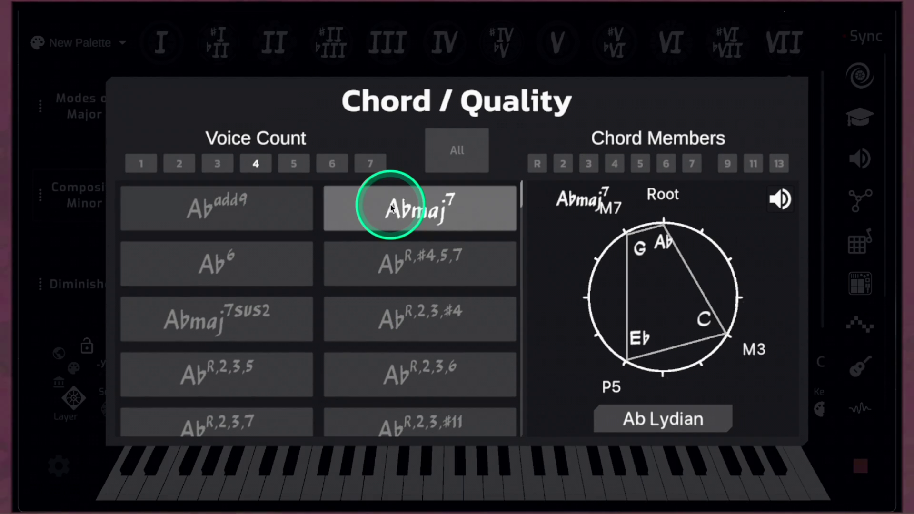
left_click(414, 57)
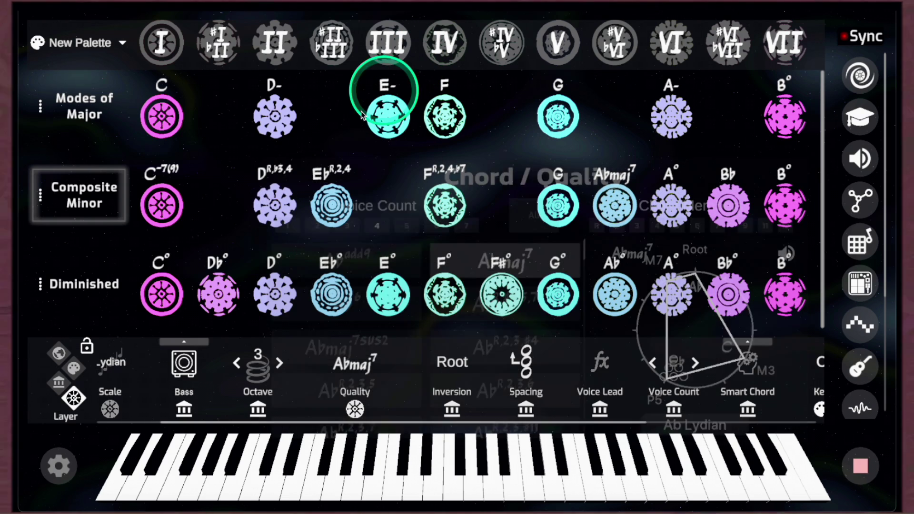
Audition the C-7(9) chord followed by the A♭maj7 chord in the Composite Minor row
left_click(186, 210)
left_click(610, 162)
left_click(611, 203)
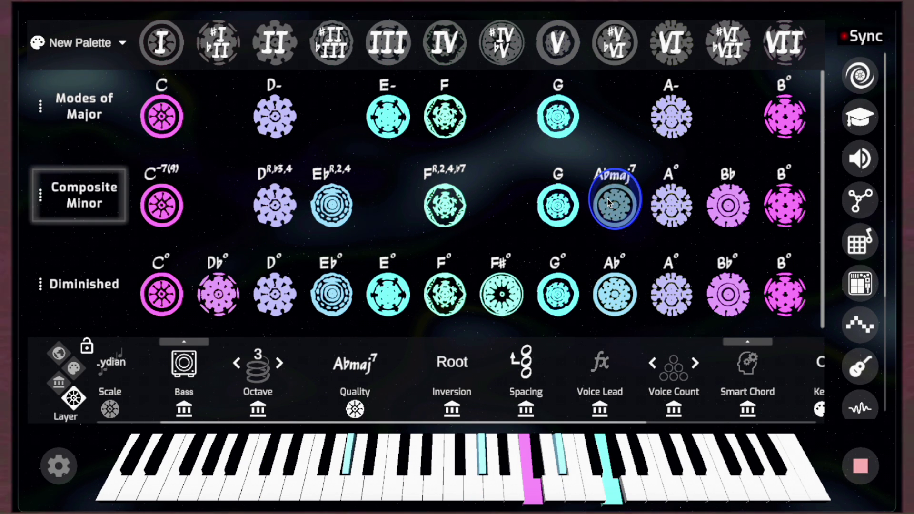
Play the Composite Minor B♭ chord and change its quality to the four-voice B♭ R,2,3,4
left_click(727, 195)
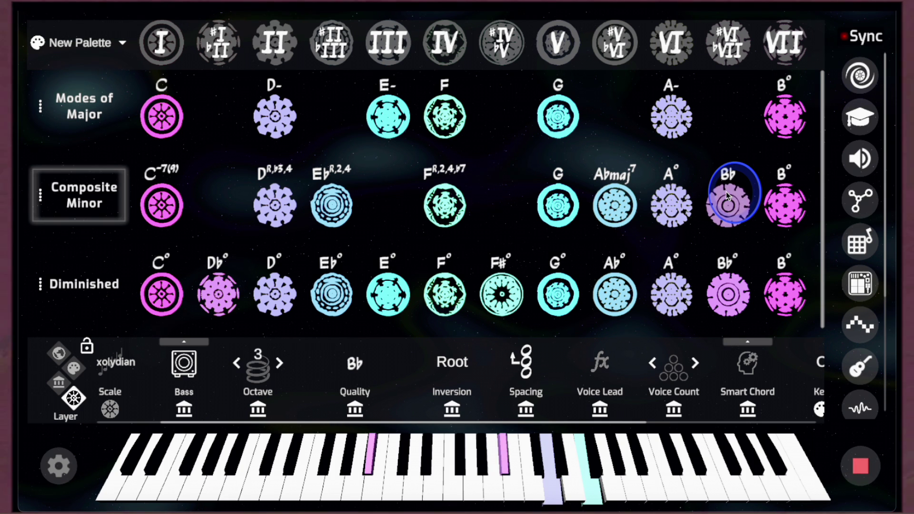
left_click(374, 364)
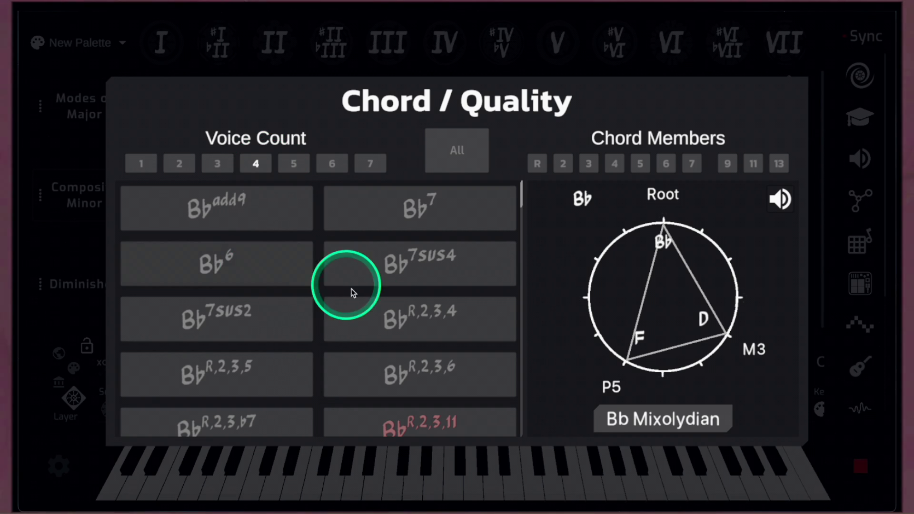
left_click(386, 316)
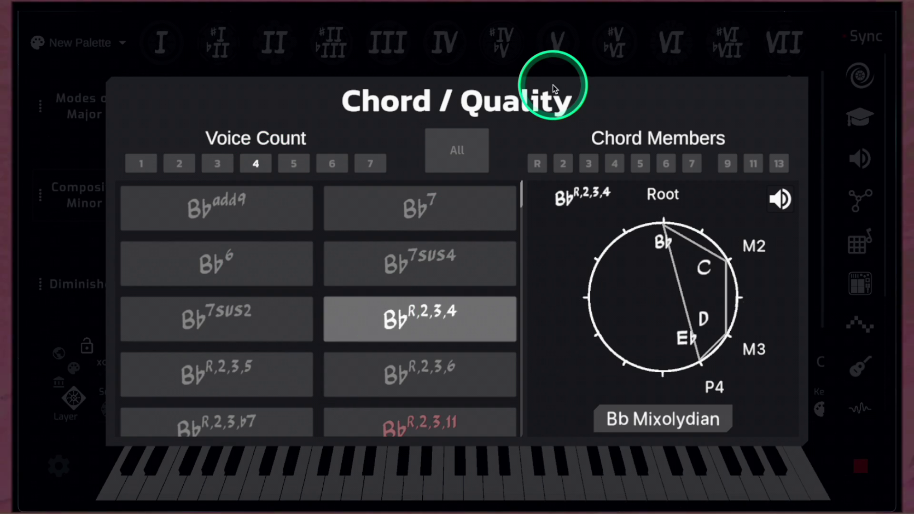
left_click(592, 60)
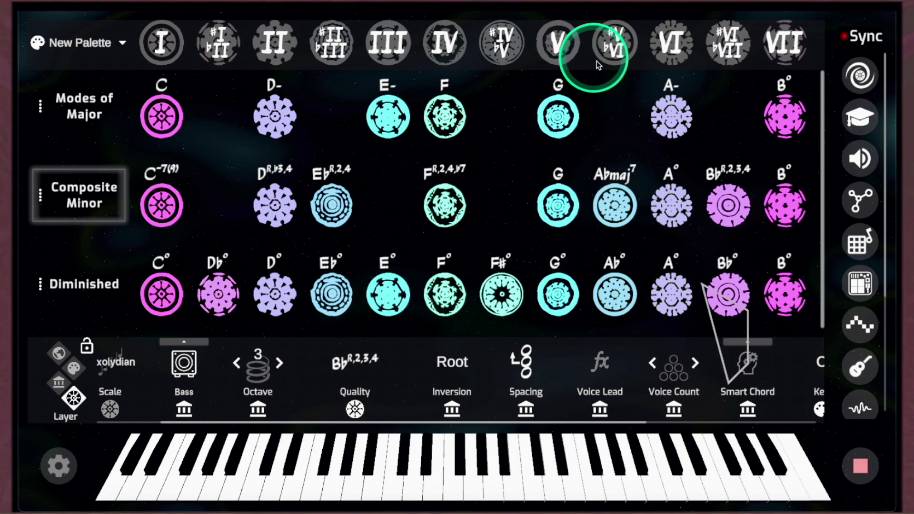
Play the Composite Minor progression B♭ R,2,3,4, B°, C-7(9) twice
left_click(728, 208)
left_click(784, 205)
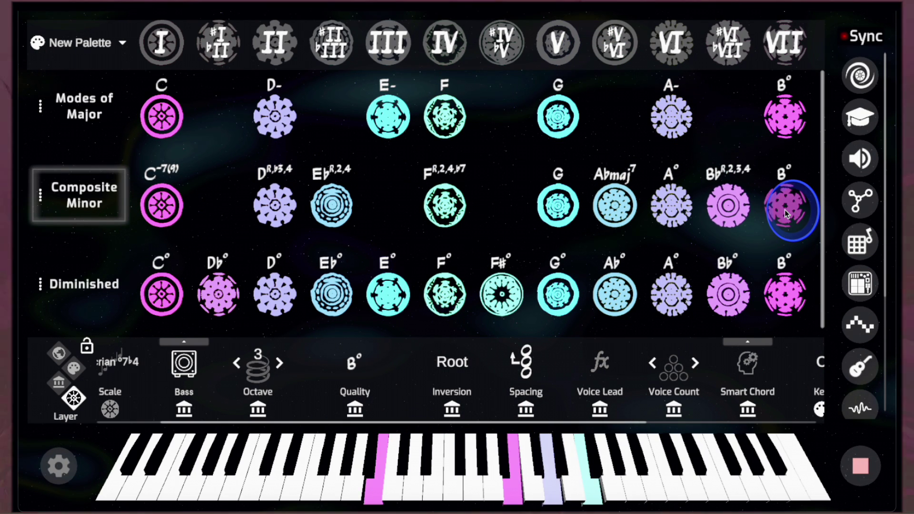
left_click(149, 204)
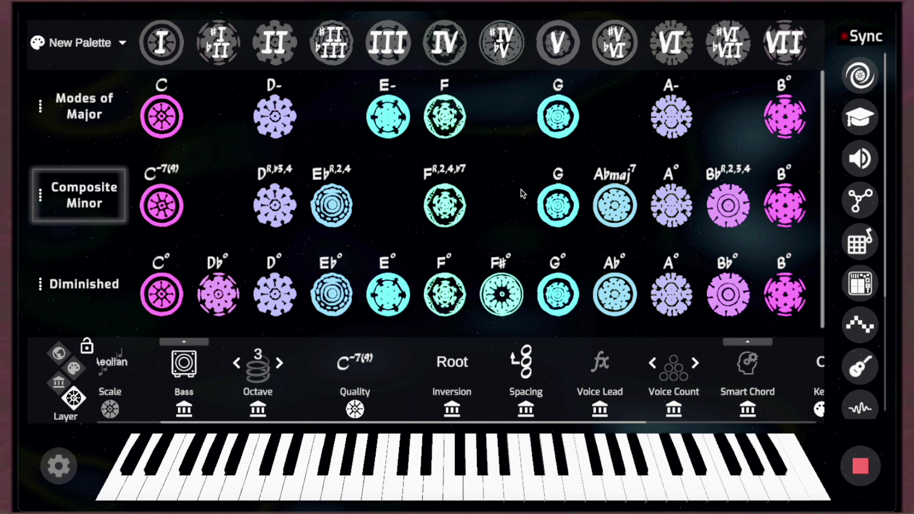
left_click(728, 206)
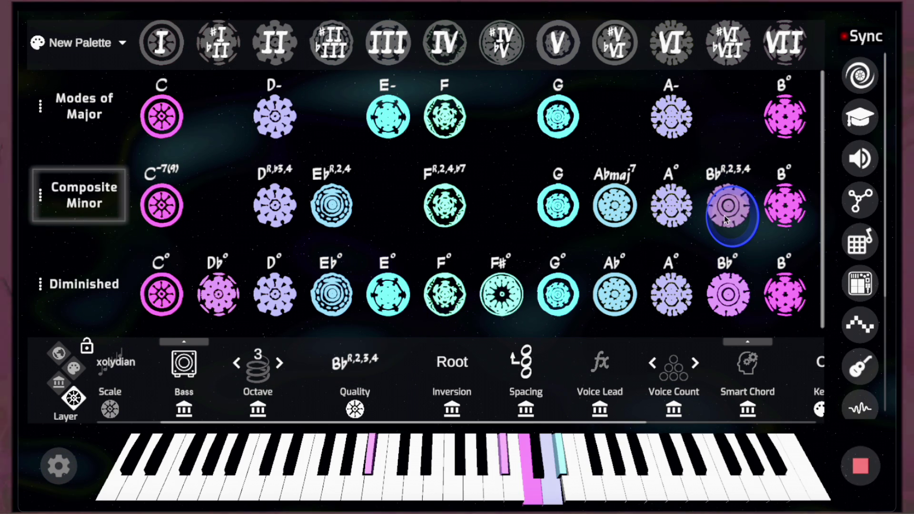
left_click(783, 206)
left_click(149, 204)
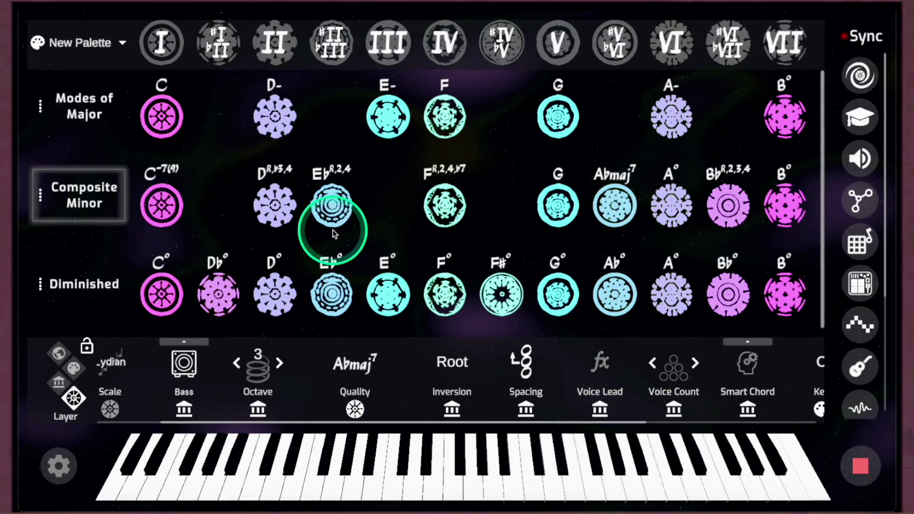
Play the Composite Minor chords C-7(9), E♭ R,2,4, C-7(9), A♭maj7 and G in sequence
left_click(167, 209)
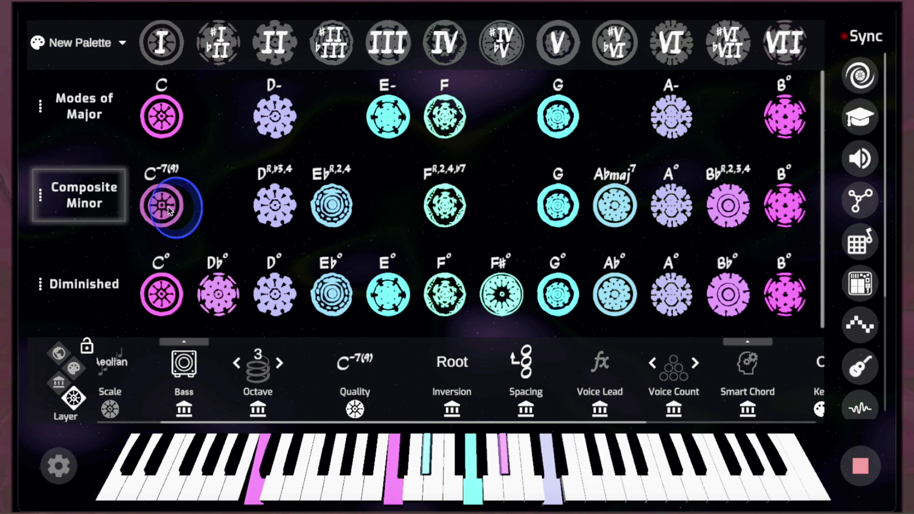
left_click(315, 205)
left_click(149, 212)
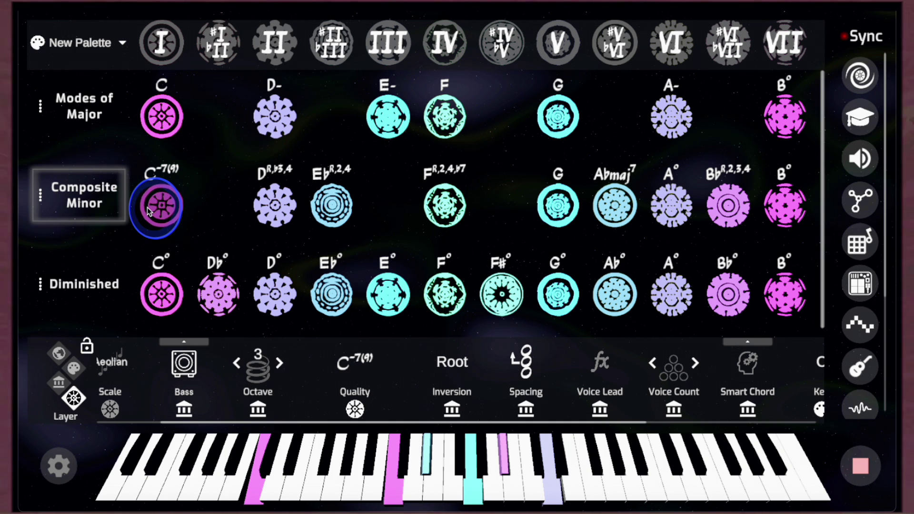
left_click(595, 217)
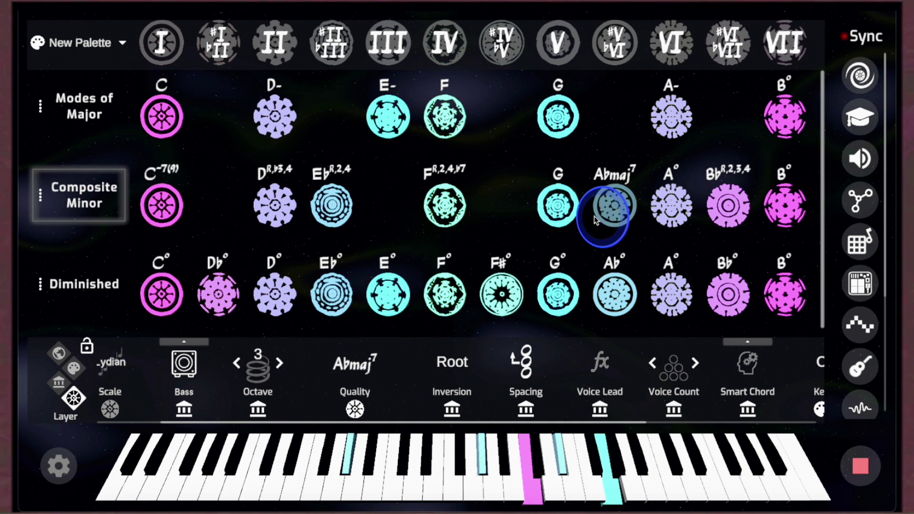
left_click(563, 217)
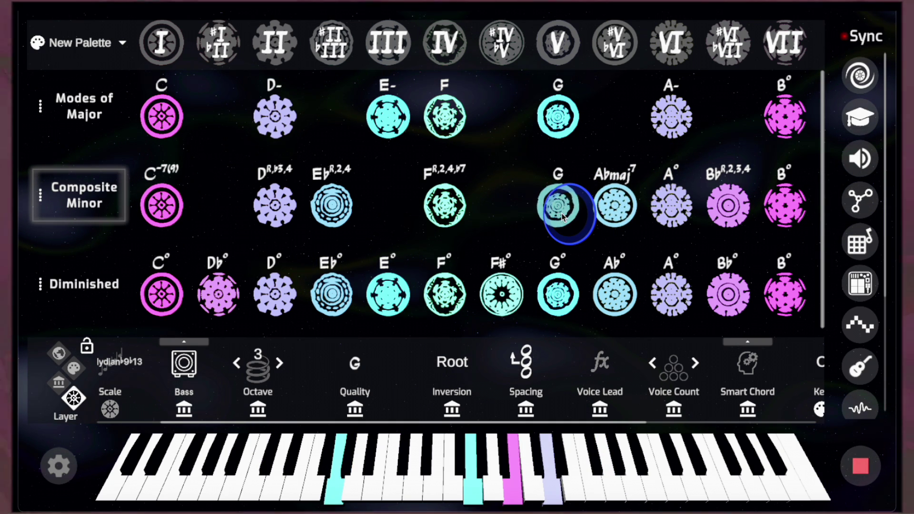
Play the Composite Minor chords C-7(9), A♭maj7, G, E♭ R,2,4, F R,2,4,♭7, A♭maj7 and G in sequence
left_click(162, 209)
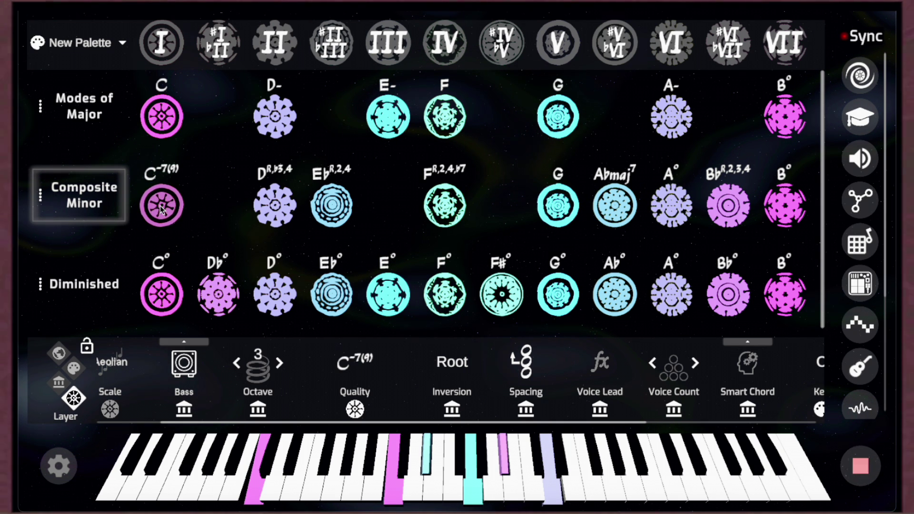
left_click(608, 215)
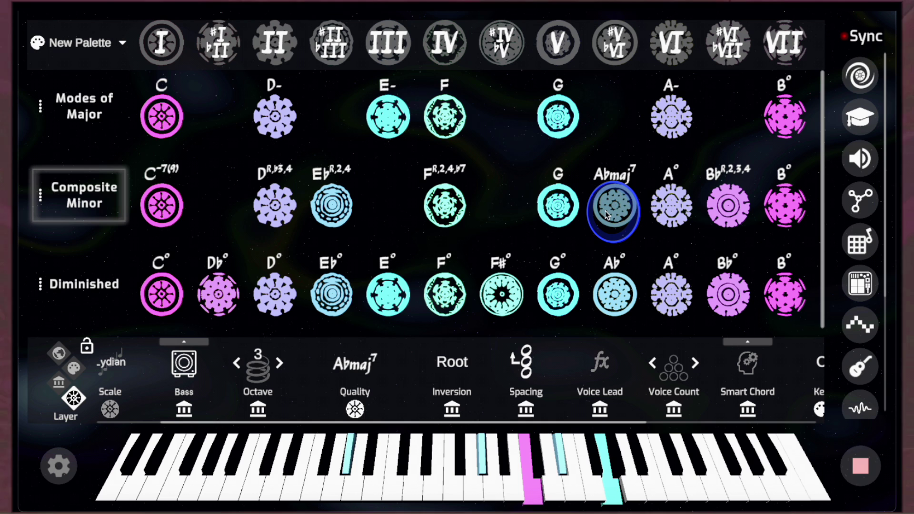
left_click(559, 206)
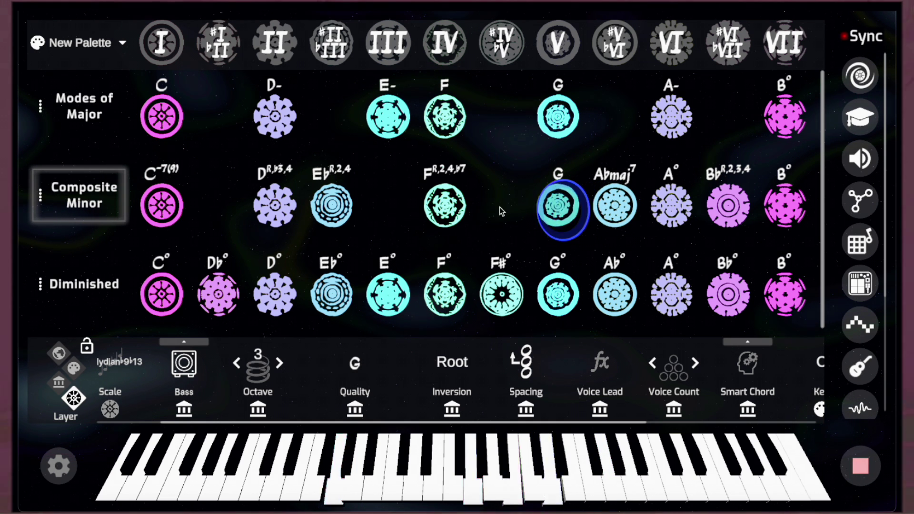
left_click(335, 210)
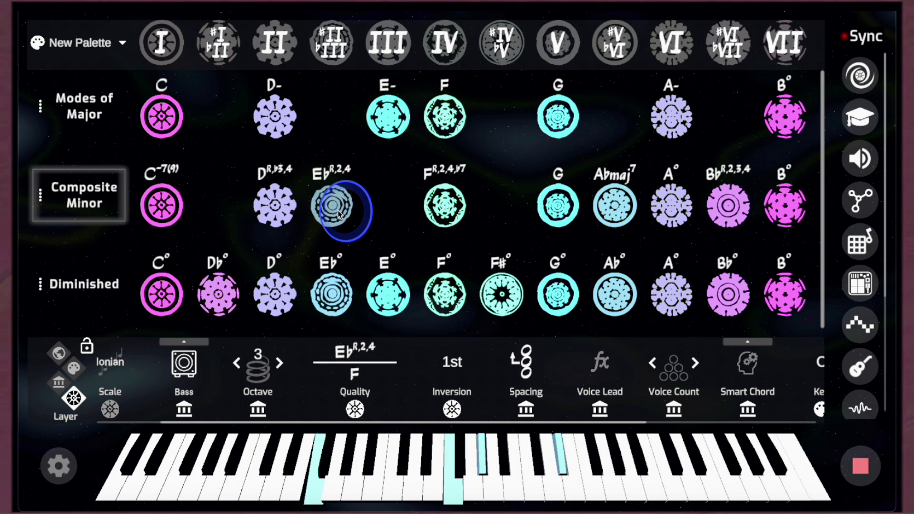
left_click(445, 205)
left_click(615, 205)
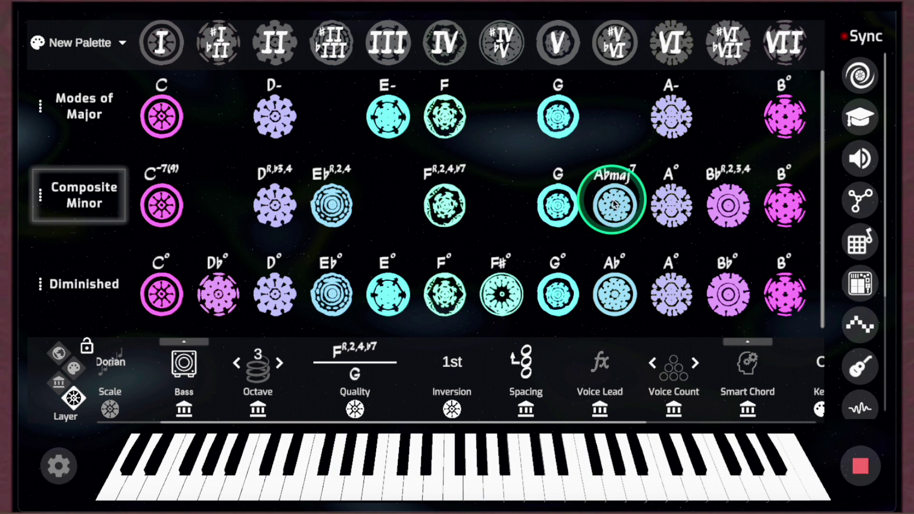
left_click(568, 205)
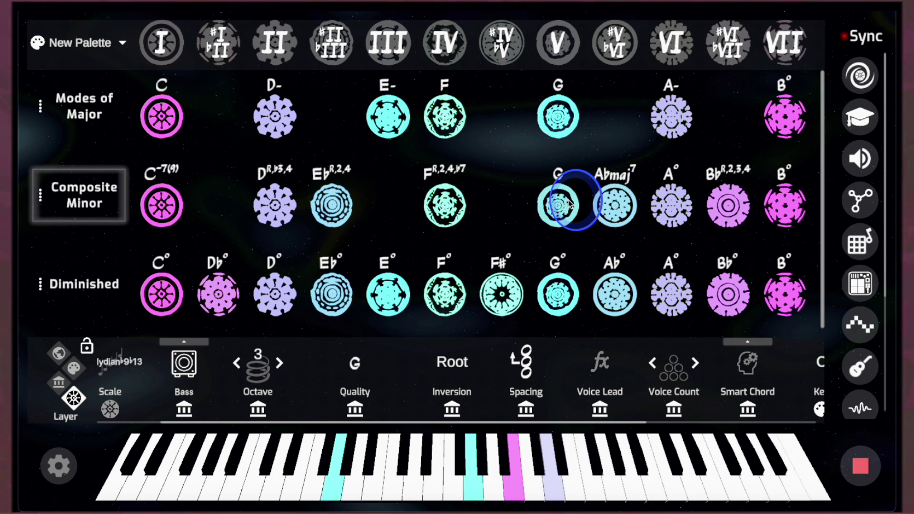
Continue the Composite Minor progression with F R,2,4,♭7, E♭ R,2,4, D R,♭3,4, A♭maj7, B♭ R,2,3,4 and B°, ending on C-7(9)
left_click(443, 207)
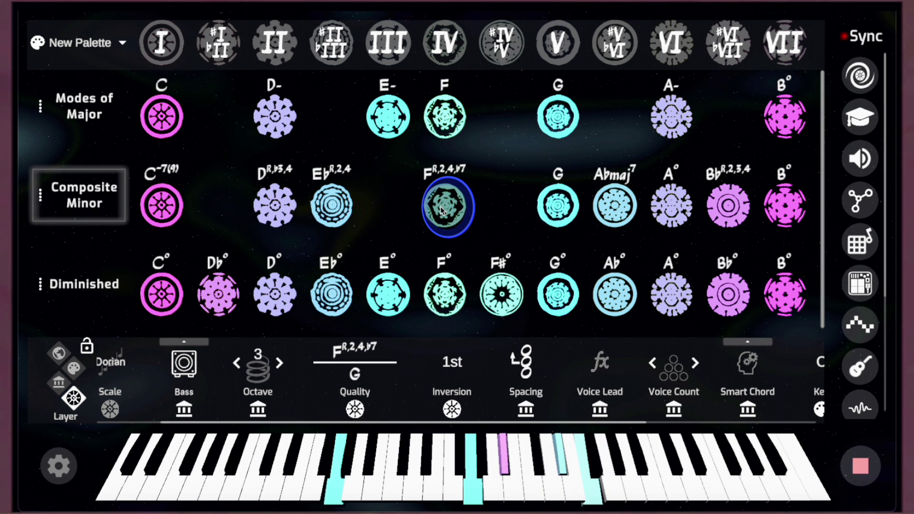
left_click(332, 206)
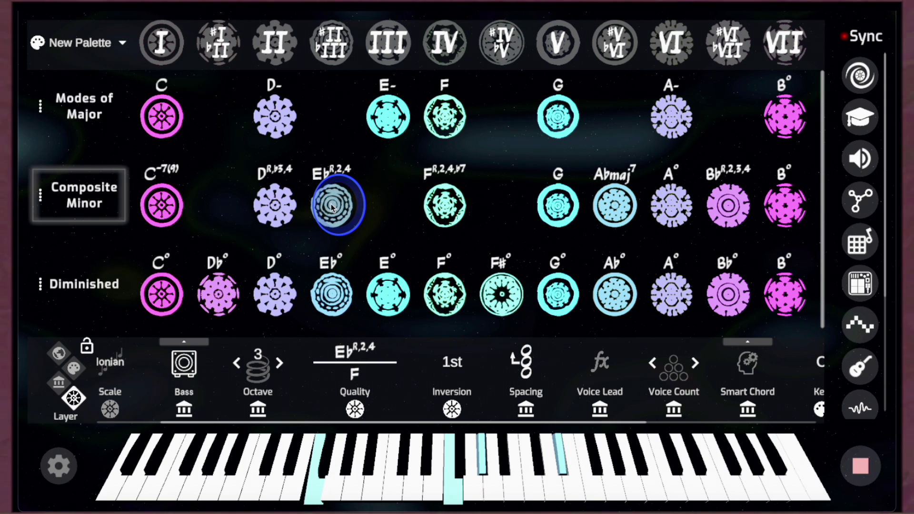
left_click(282, 206)
left_click(627, 212)
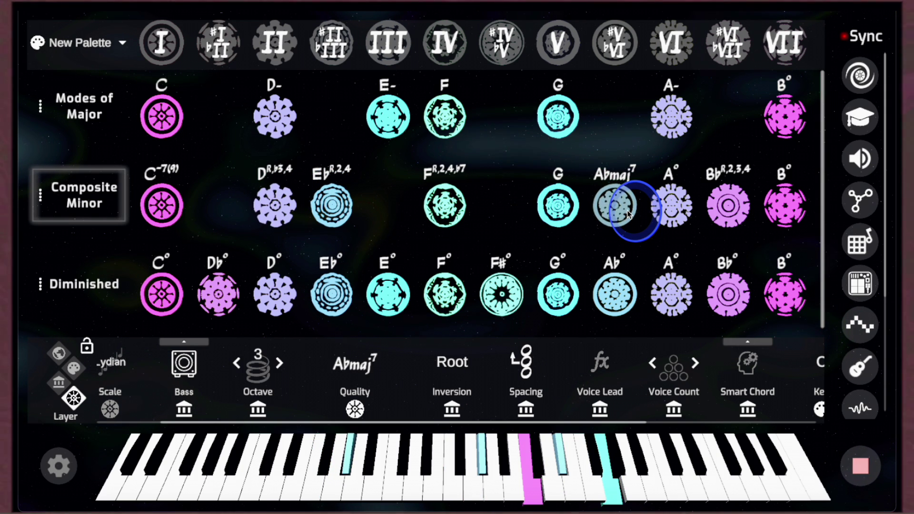
left_click(731, 205)
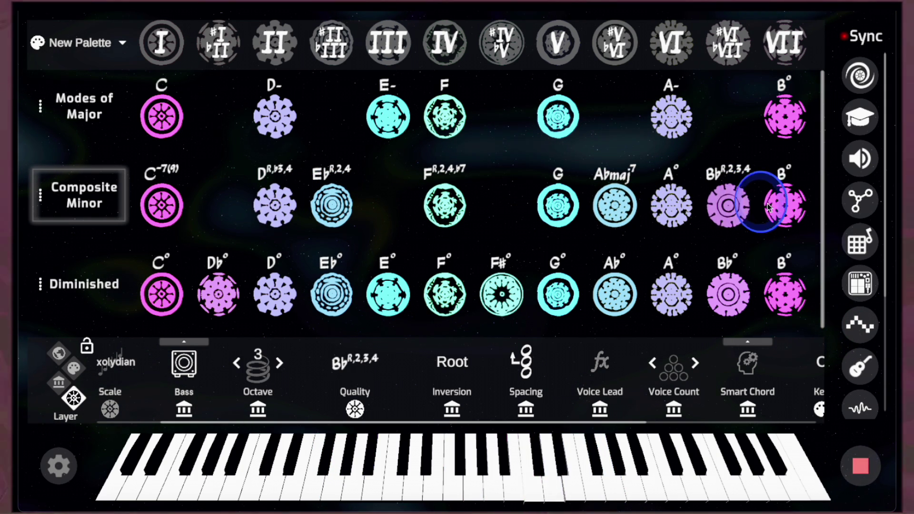
left_click(787, 207)
left_click(152, 206)
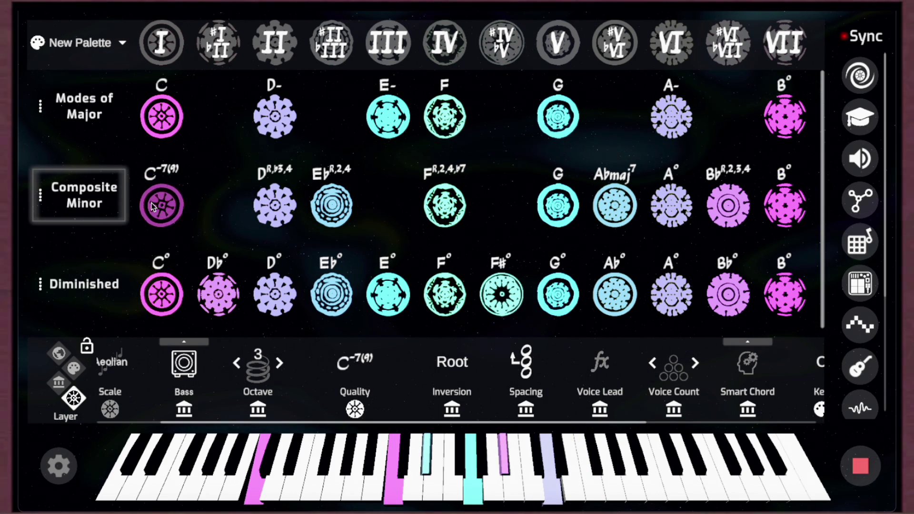
left_click(153, 205)
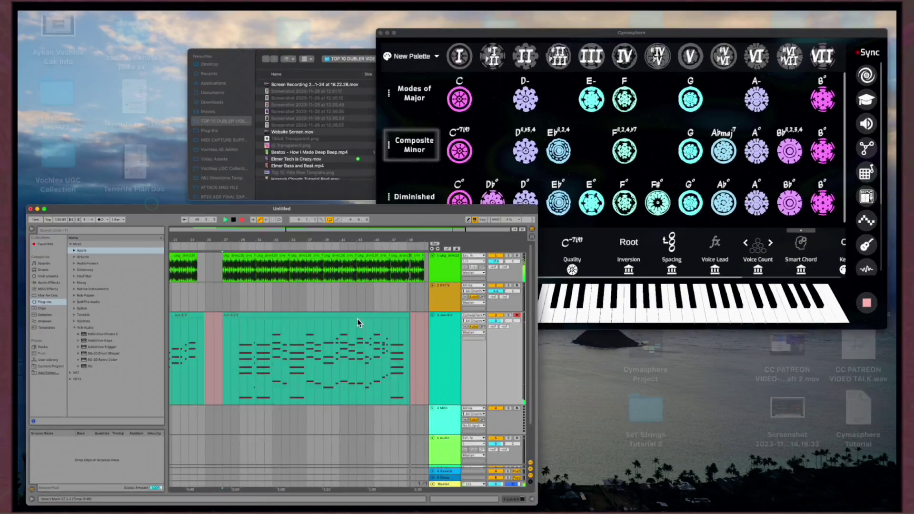
Switch to Ableton Live and loop a 3.2.0-long section of the Jun-6 V recording from bar 45 during playback
left_click(211, 419)
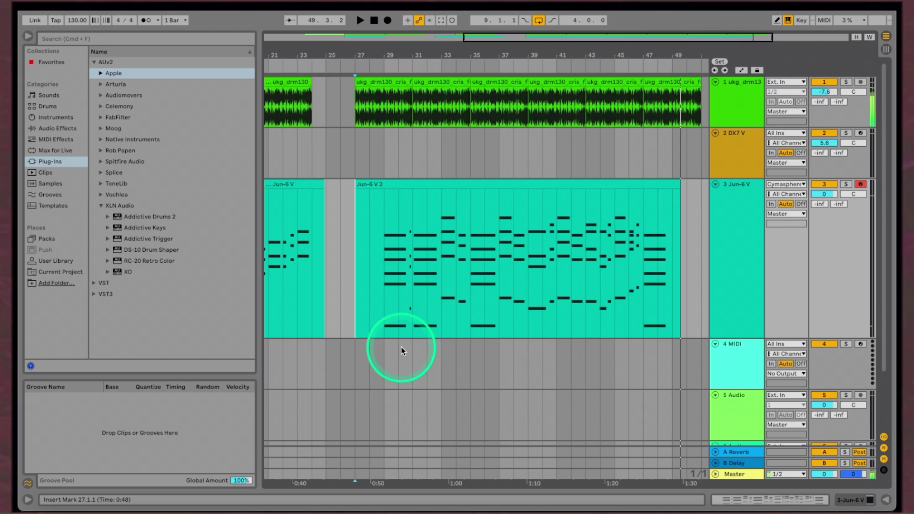
left_click(614, 261)
key("space")
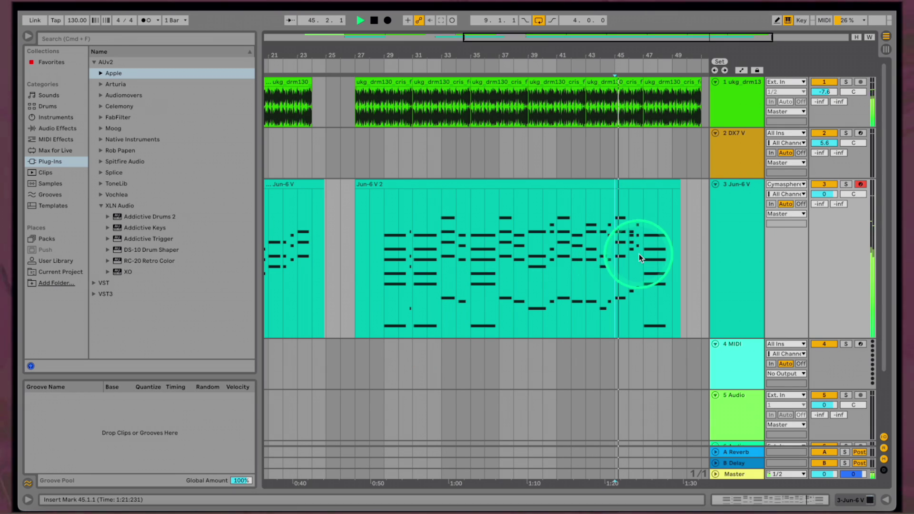
left_click_drag(639, 254, 662, 248)
scroll(695, 247, "up", 3)
key("super+l")
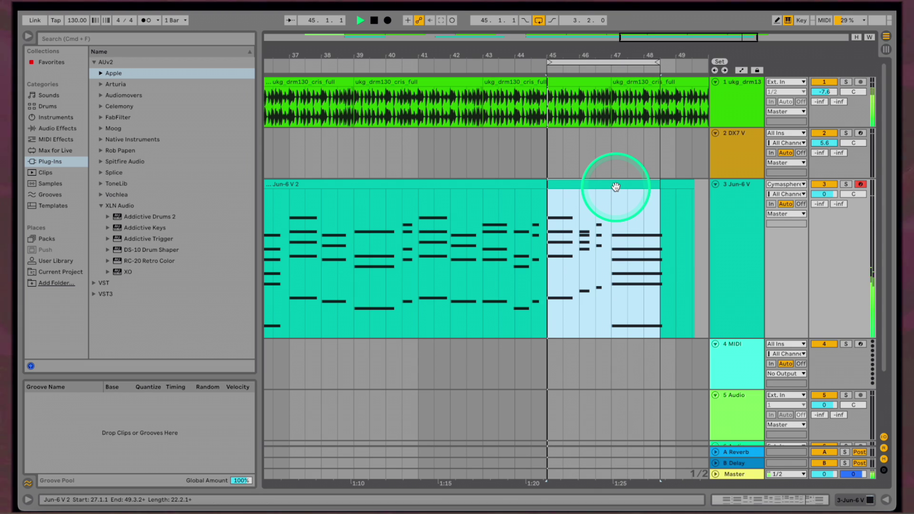
double_click(637, 184)
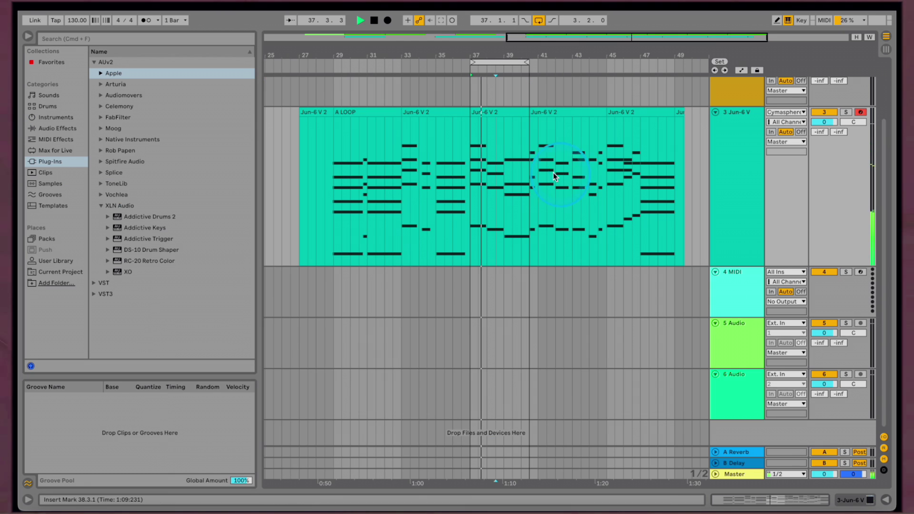
Extend the Jun-6 V loop to four bars from bar 37 and try duplicating that section directly after itself
left_click_drag(520, 62, 532, 60)
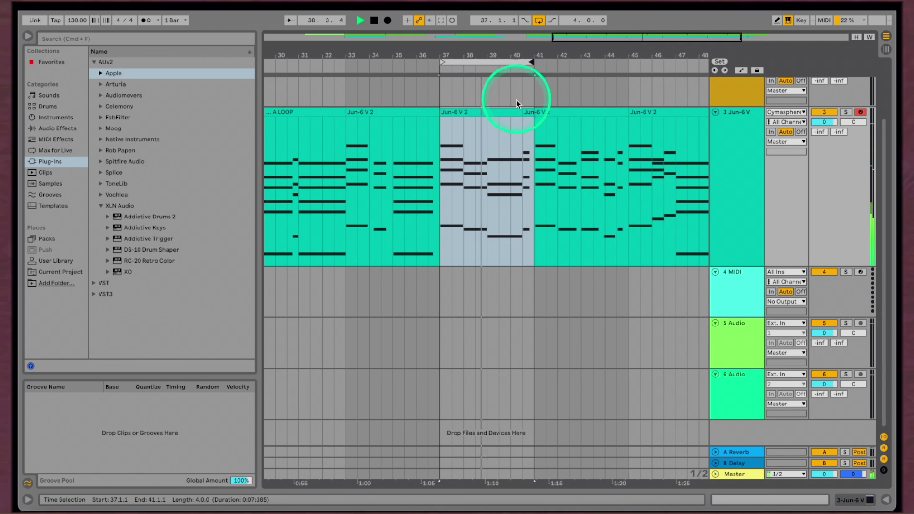
key("super+d")
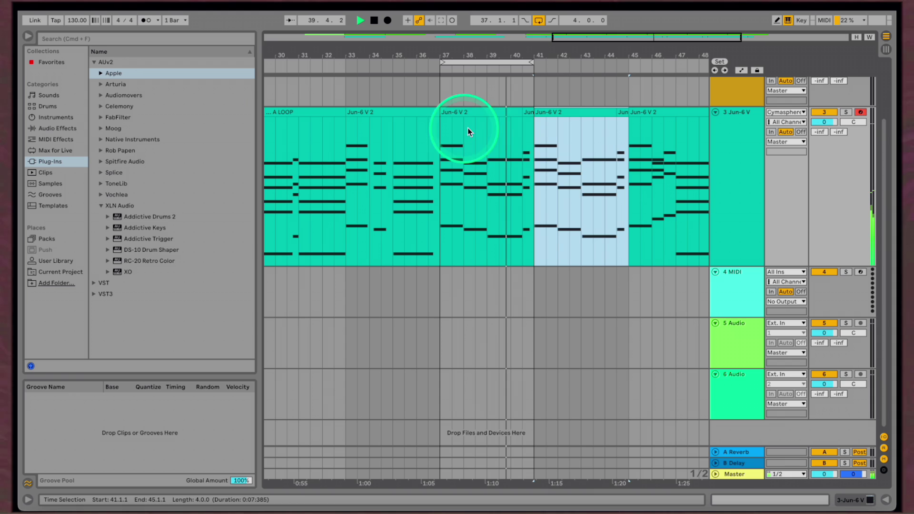
key("super+z")
key("super+Up")
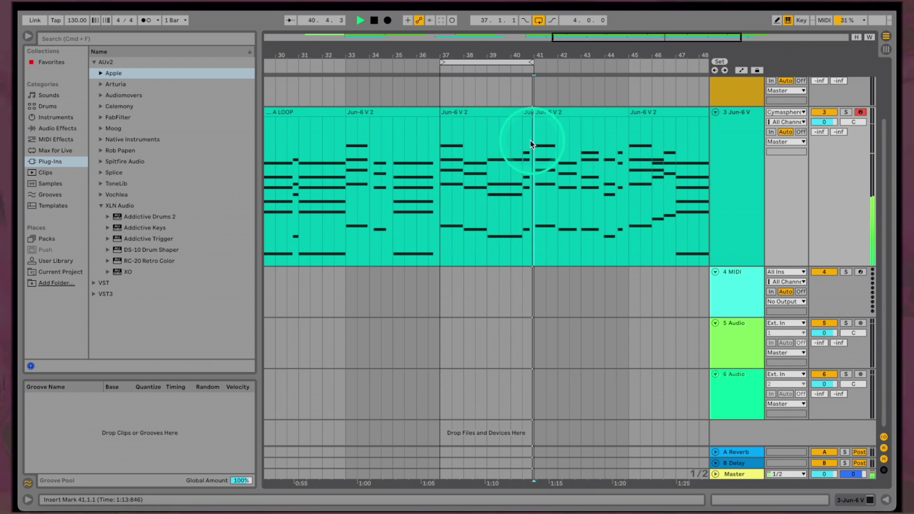
key("z")
key("x")
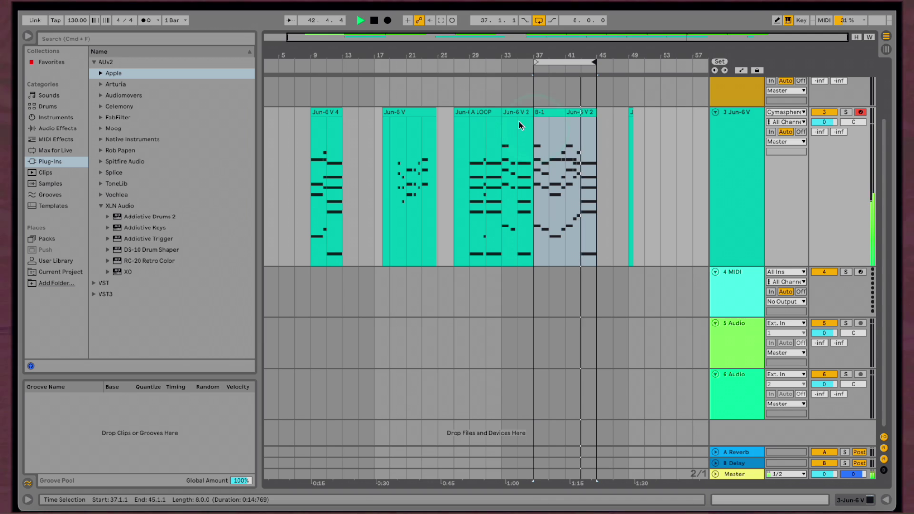
Loop the A LOOP clip on the Jun-6 V track and move the clip to start at bar 45
left_click(485, 113)
key("super+l")
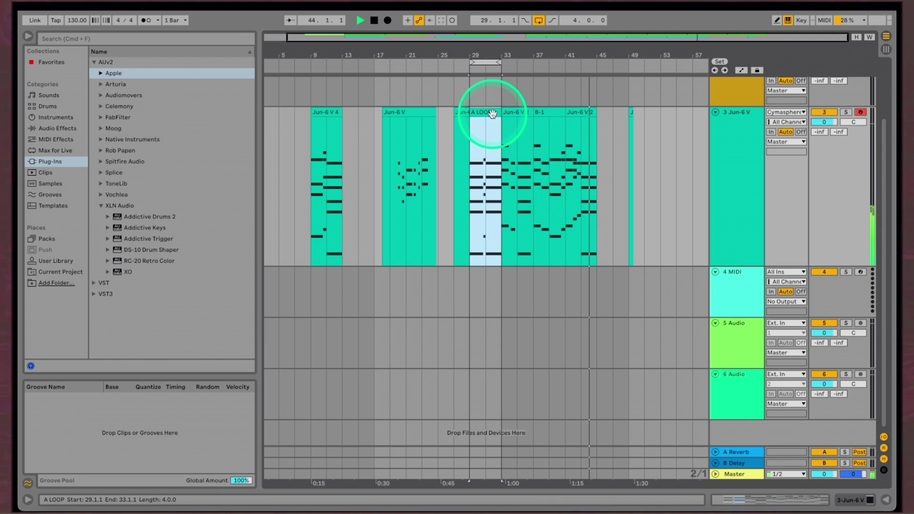
left_click_drag(492, 113, 619, 121)
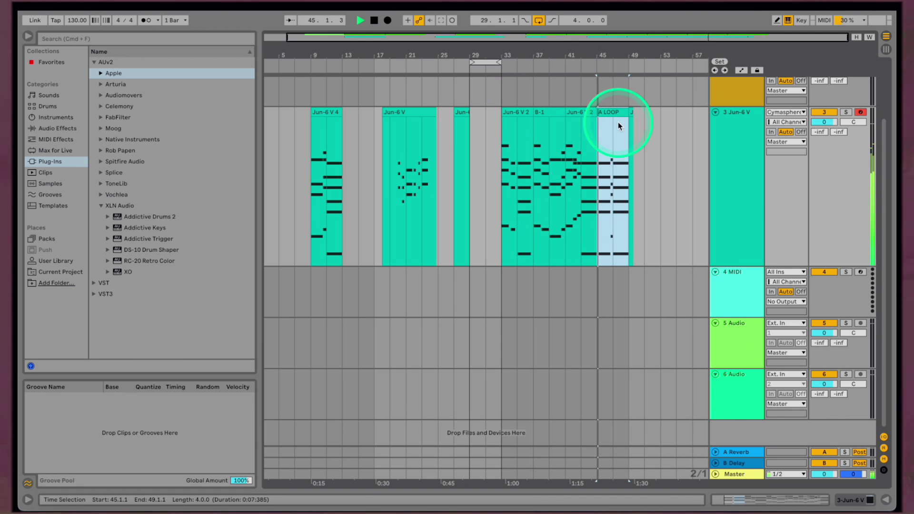
key("z")
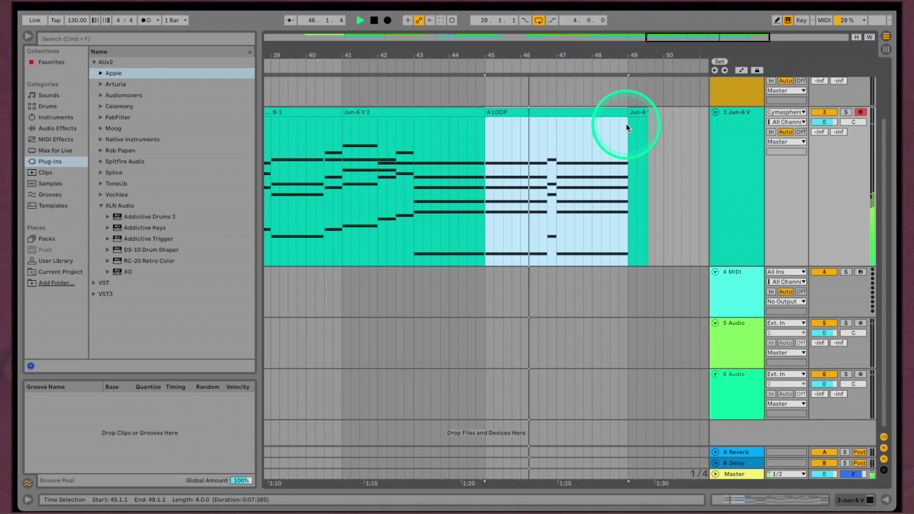
key("x")
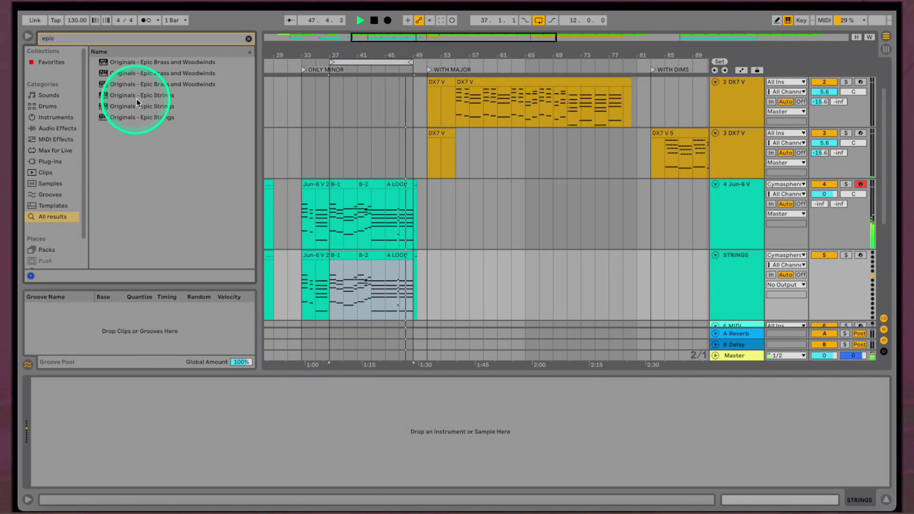
Load Originals - Epic Strings onto the STRINGS track with the Strings: Live preset
double_click(136, 98)
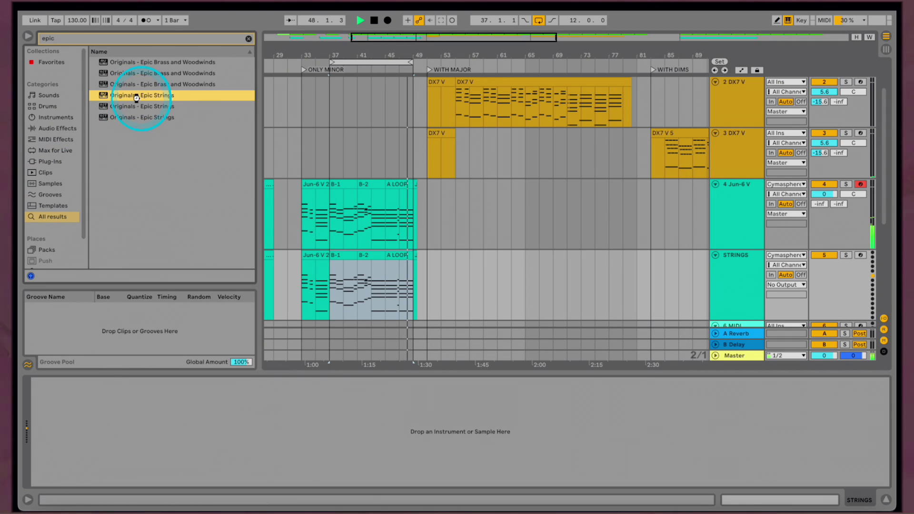
left_click(274, 250)
left_click(338, 143)
left_click(464, 232)
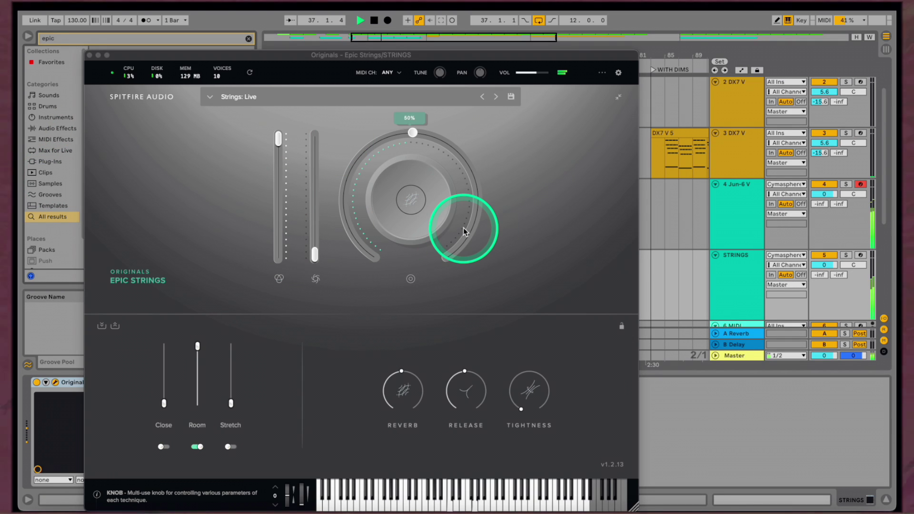
Lower the STRINGS track volume to about -4.5 dB and raise the Epic Strings instrument's own volume from zero
left_click_drag(837, 263, 837, 267)
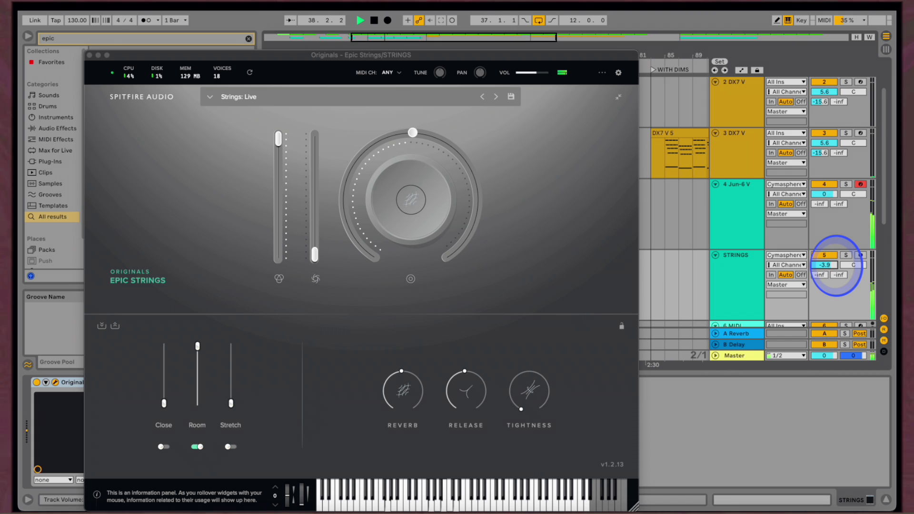
left_click(534, 202)
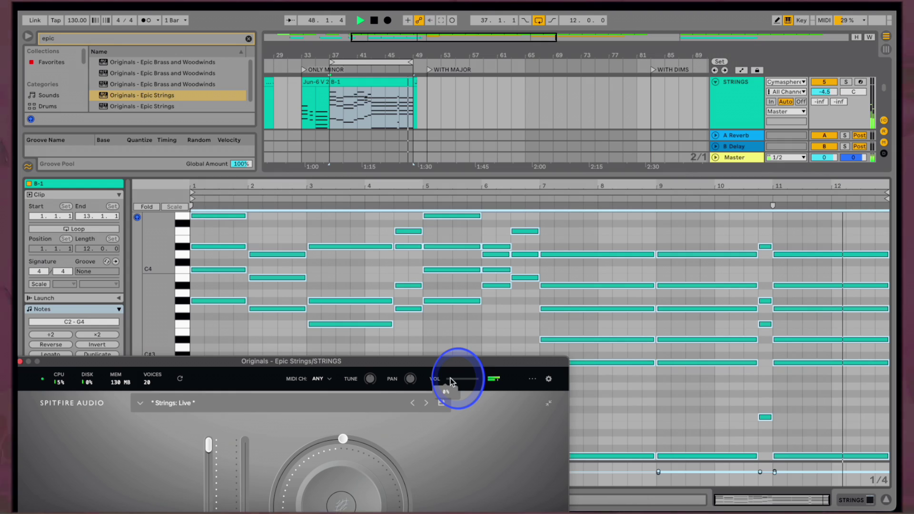
mouse_move(450, 378)
left_mouse_down()
mouse_move(466, 387)
mouse_move(455, 388)
mouse_move(468, 382)
left_mouse_up()
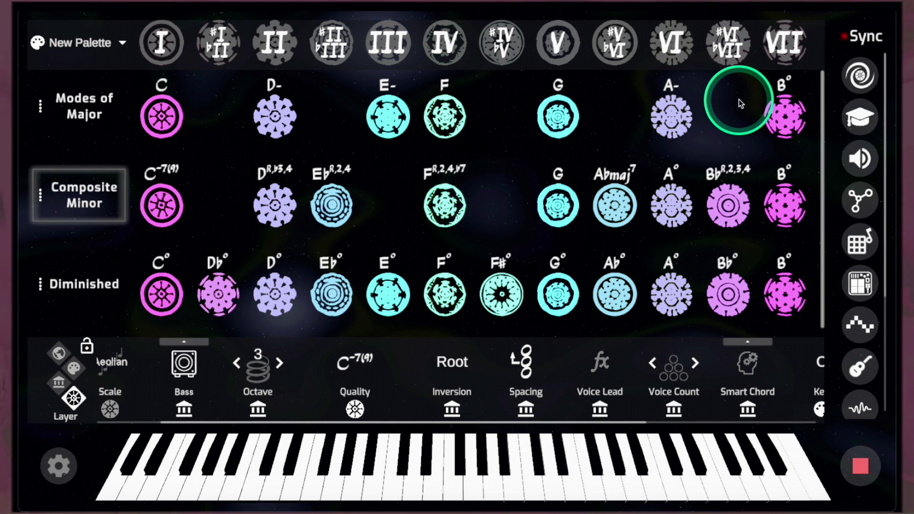
In Cymasphere, play the Modes of Major A- chord and change its quality to the four-voice A-7
left_click(672, 120)
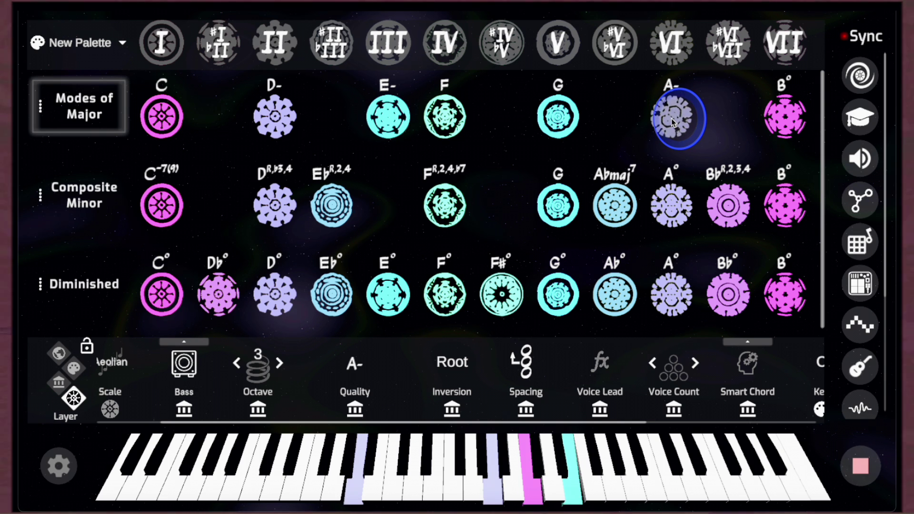
left_click(356, 367)
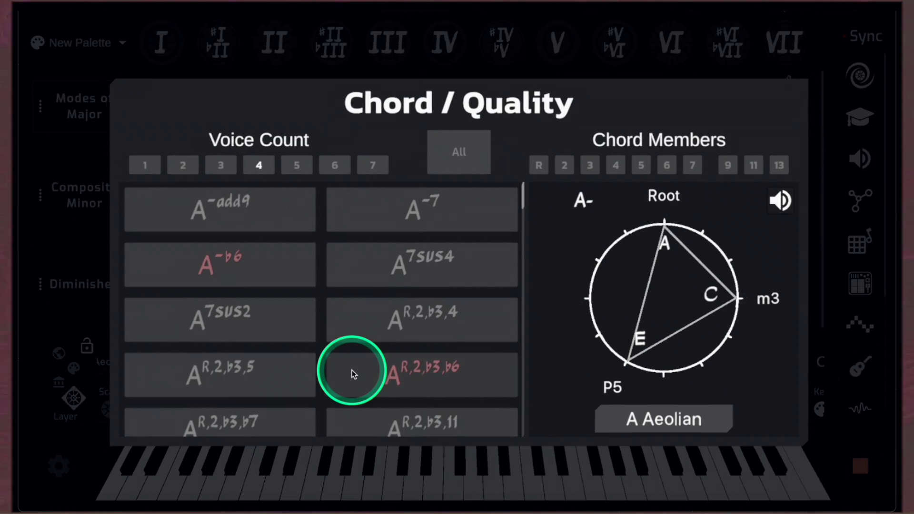
left_click(410, 207)
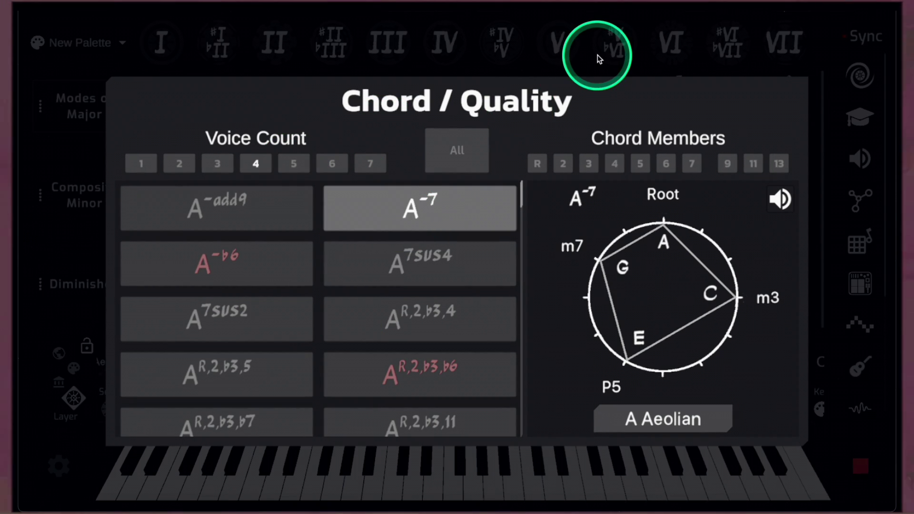
left_click(615, 45)
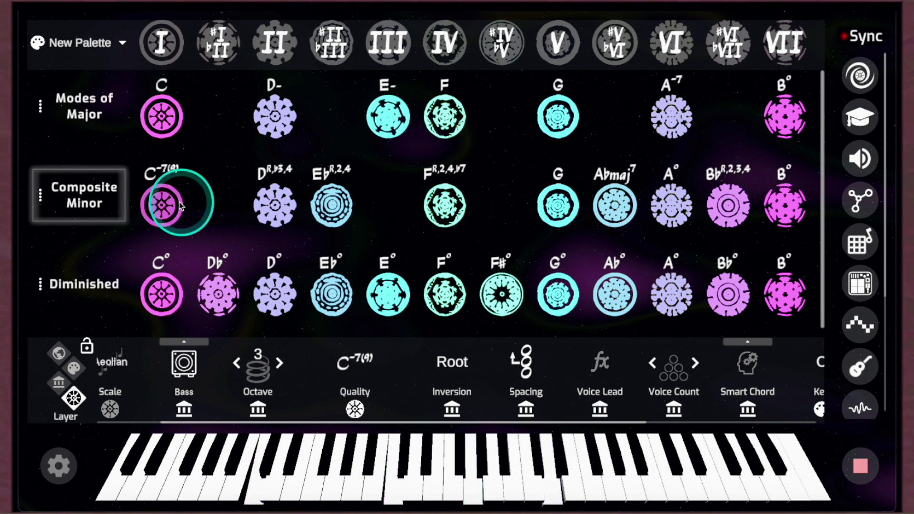
Change the Modes of Major E- chord's quality to the four-voice E-7 and audition it with the Composite Minor C-7(9) chord
left_click(387, 124)
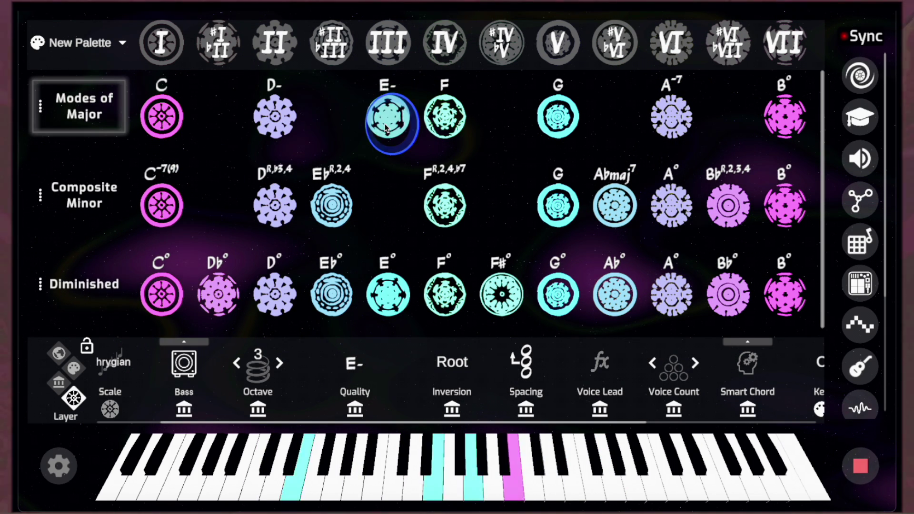
left_click(355, 365)
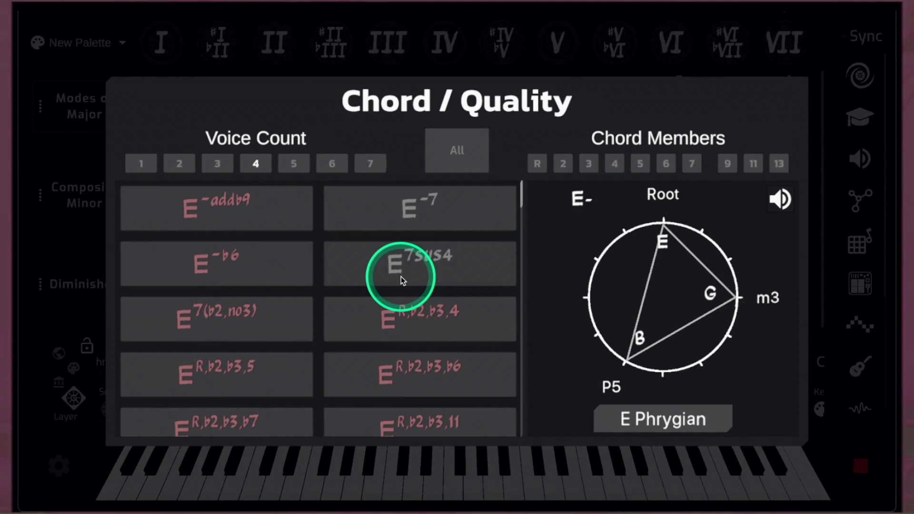
left_click(422, 206)
left_click(387, 58)
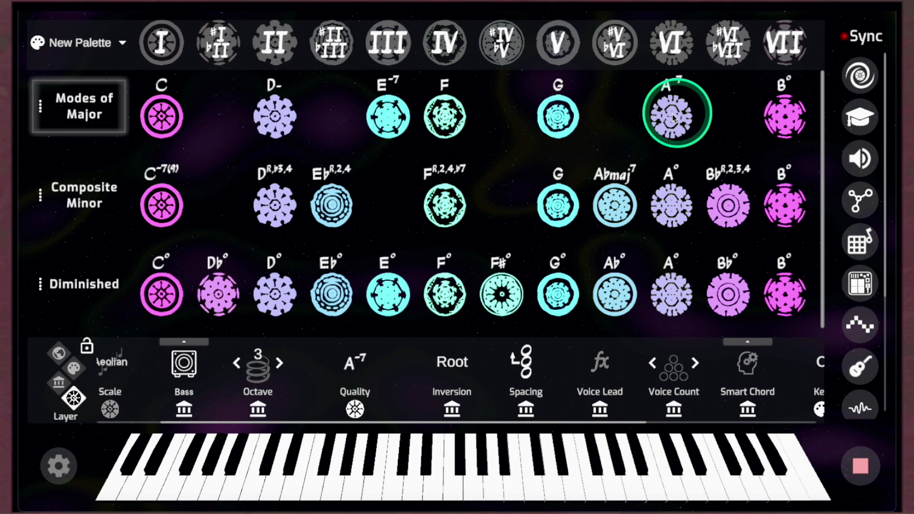
left_click(164, 200)
left_click(387, 130)
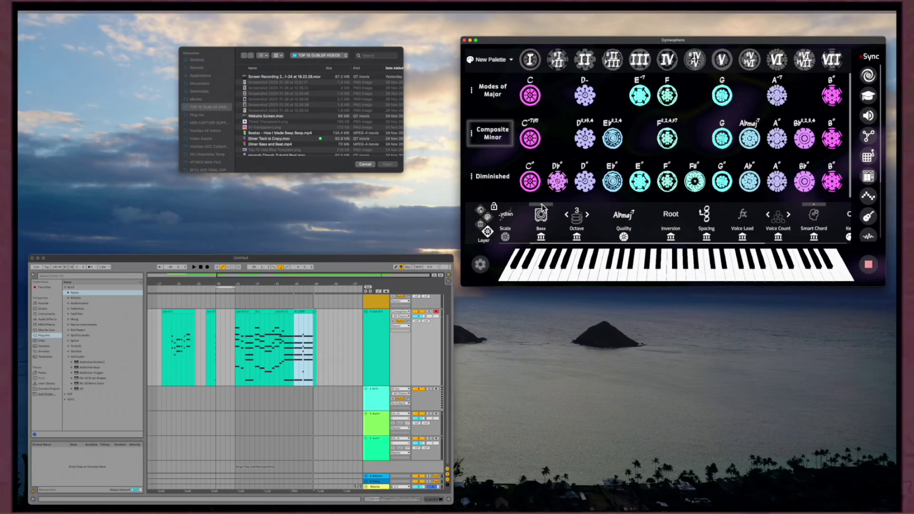
Switch to Ableton Live, open the DX7 V instrument's interface and audition its Rom1A 11-E.PIANO 1 sound with a few notes
left_click(426, 328)
left_click(287, 352)
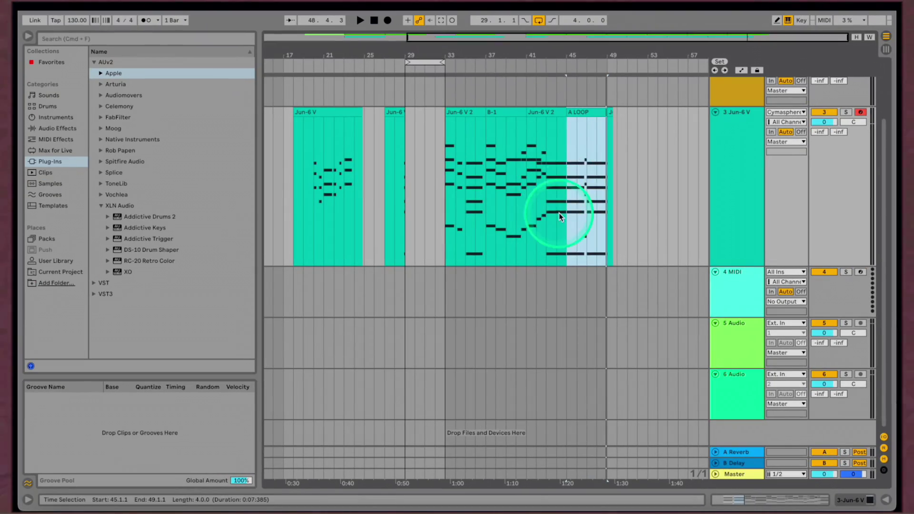
left_click(47, 438)
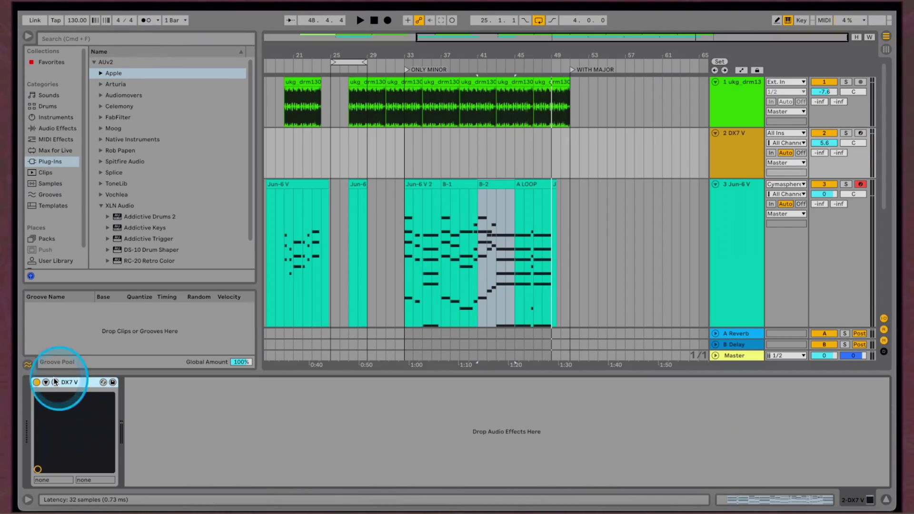
left_click(55, 382)
left_click(466, 433)
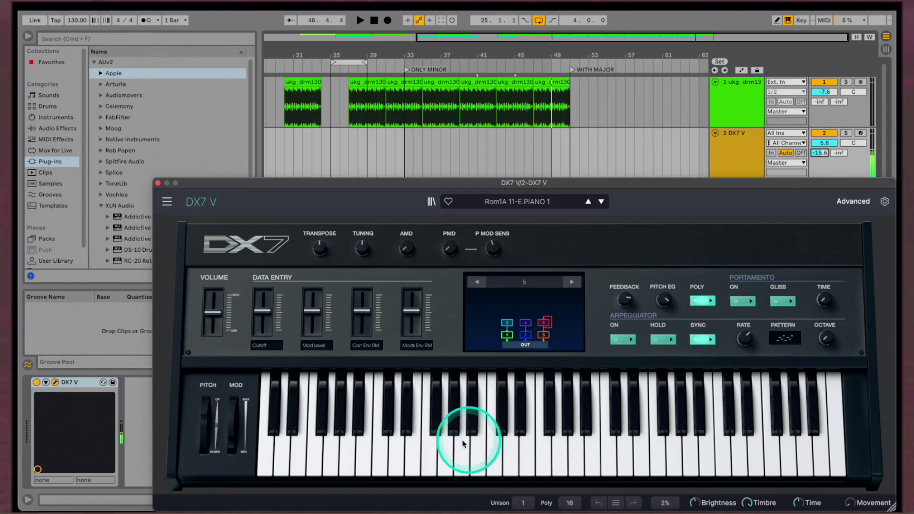
left_click(541, 430)
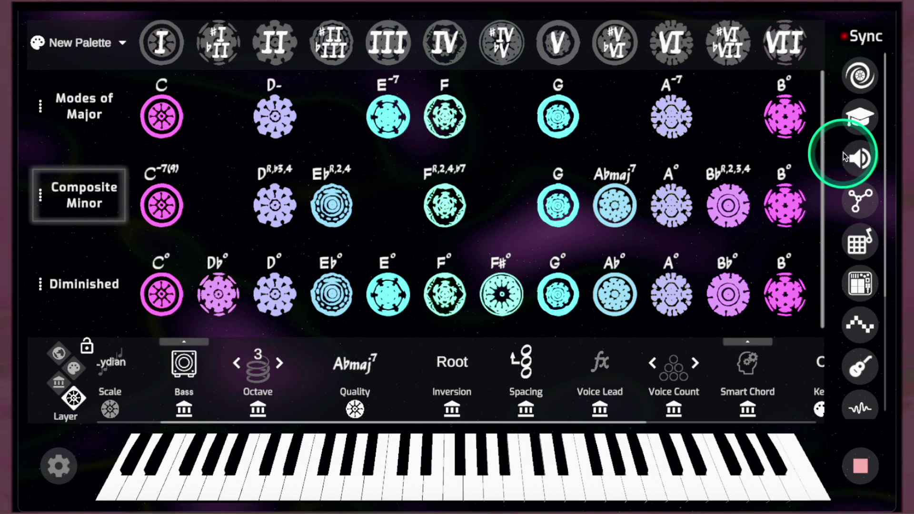
In Cymasphere, turn on the palette's Strum effect at 5 ms
left_click(860, 364)
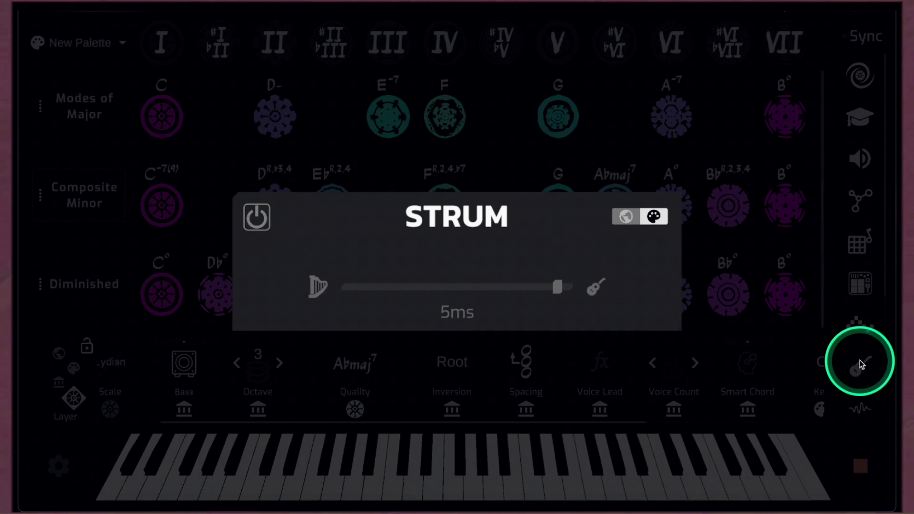
left_click(258, 219)
left_click(557, 189)
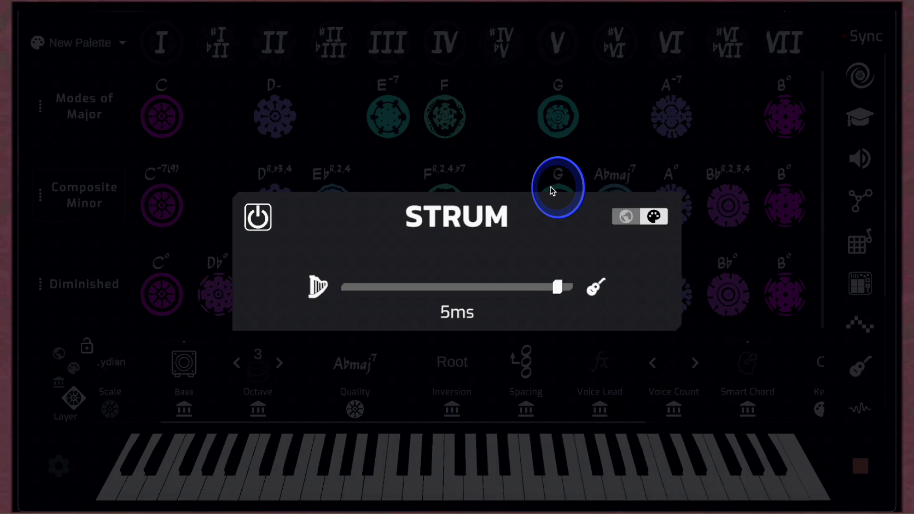
Audition the strummed G, A-7, F and E-7 chords of Modes of Major, plus the Composite Minor G
left_click(559, 125)
left_click(673, 118)
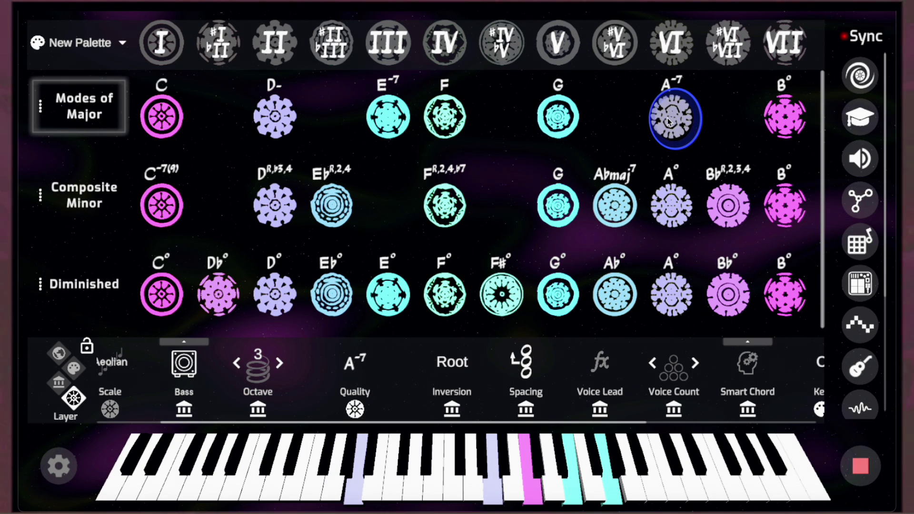
left_click(454, 120)
left_click(388, 113)
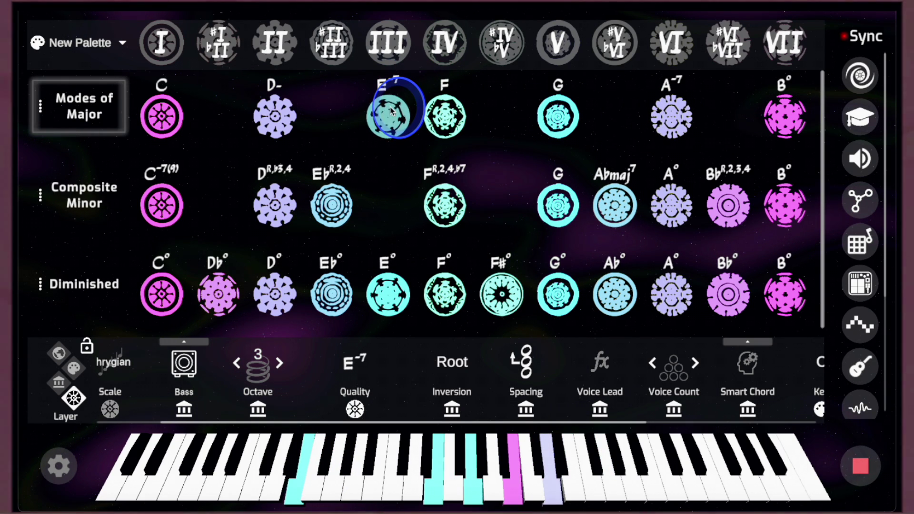
left_click(560, 212)
left_click(669, 126)
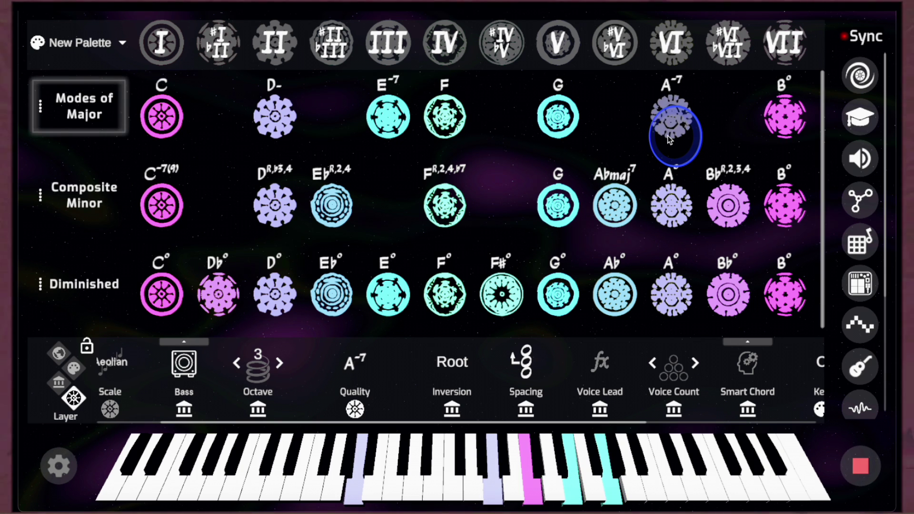
Shift the strum amount toward the harp setting and audition Modes of Major A-7 with Composite Minor Abmaj7, G and F
left_click(863, 370)
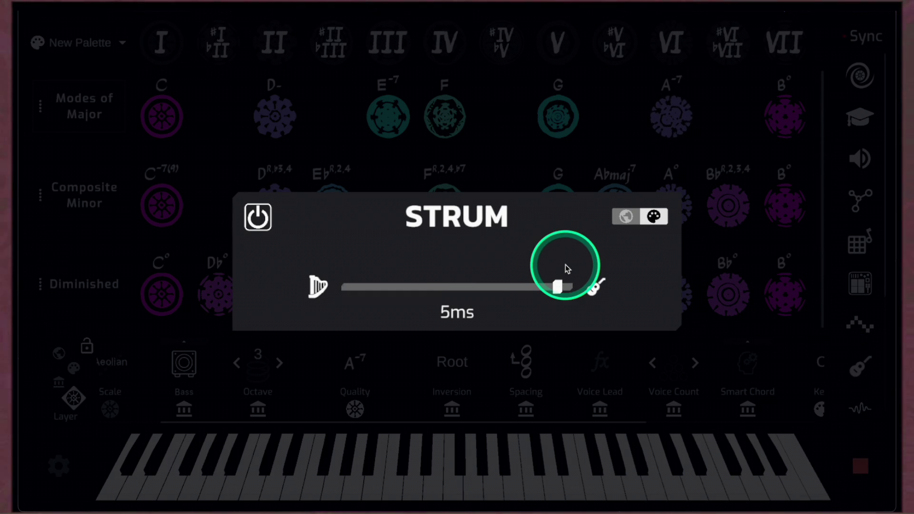
left_click_drag(558, 287, 504, 295)
left_click(636, 129)
left_click(665, 118)
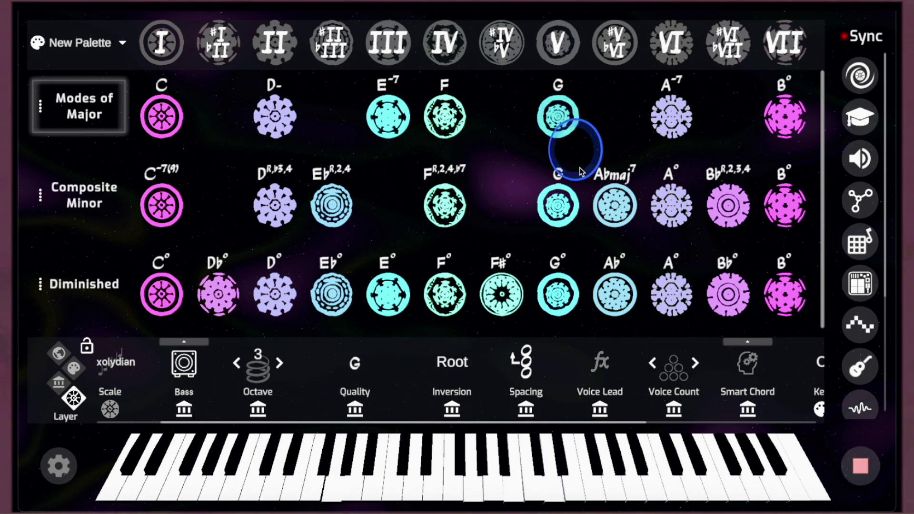
left_click(606, 204)
left_click(558, 205)
left_click(444, 205)
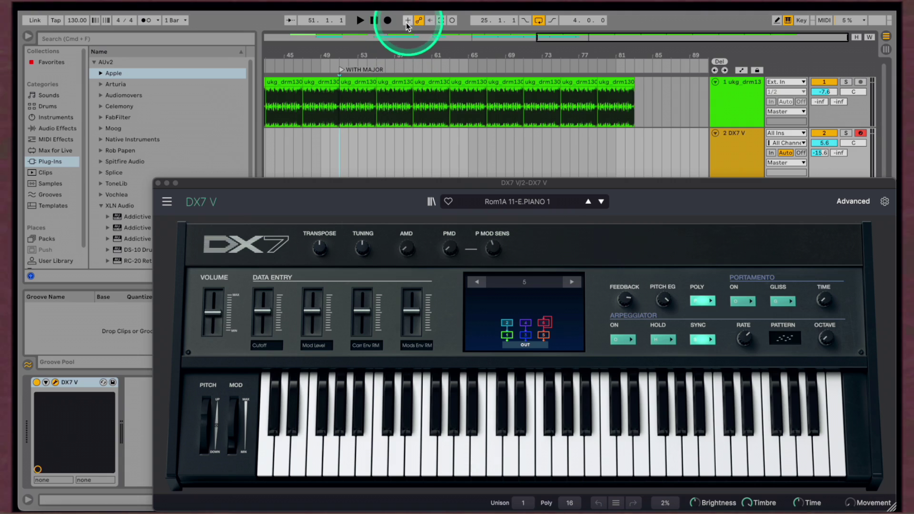
Start recording in Ableton Live from bar 51 on the DX7 V track and play A-7, Abmaj7 and G twice in Cymasphere
left_click(386, 21)
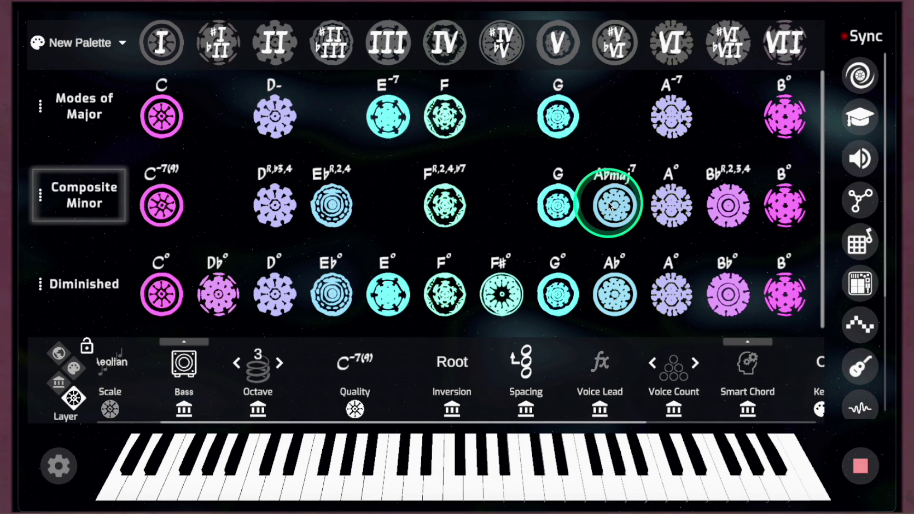
left_click(673, 122)
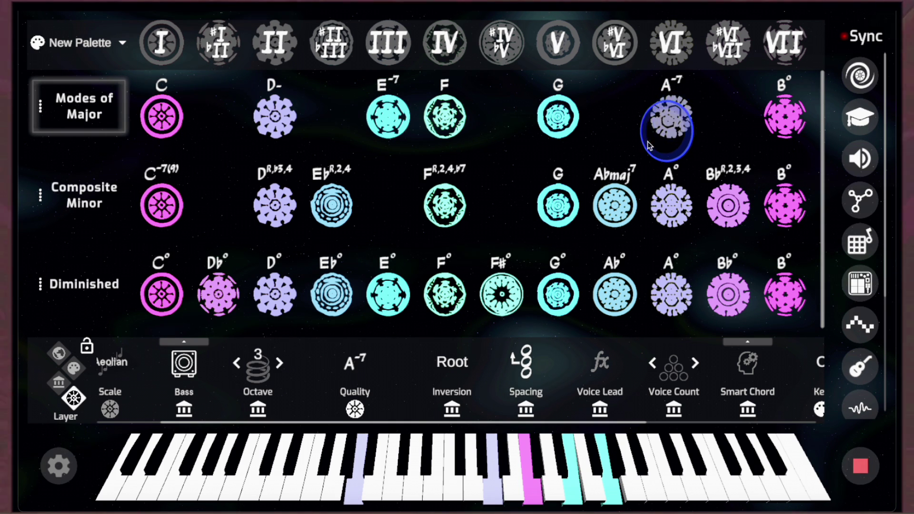
left_click(617, 193)
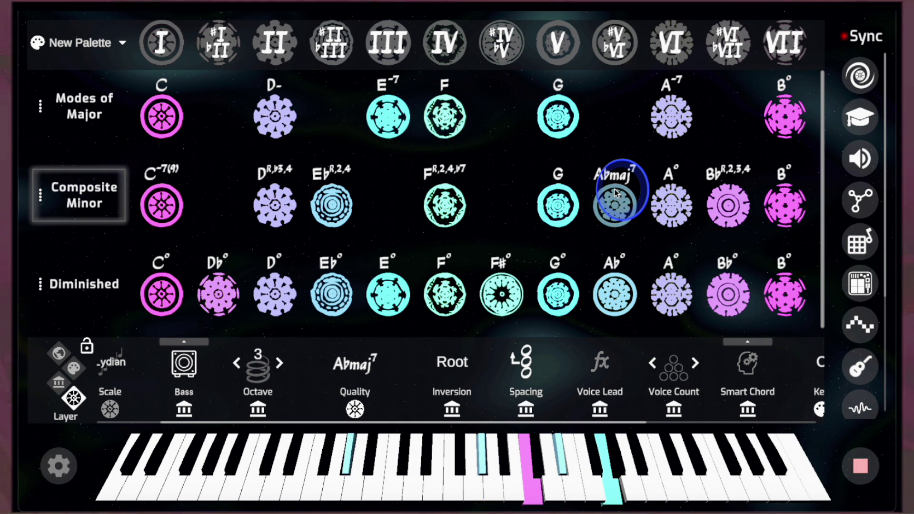
left_click(559, 215)
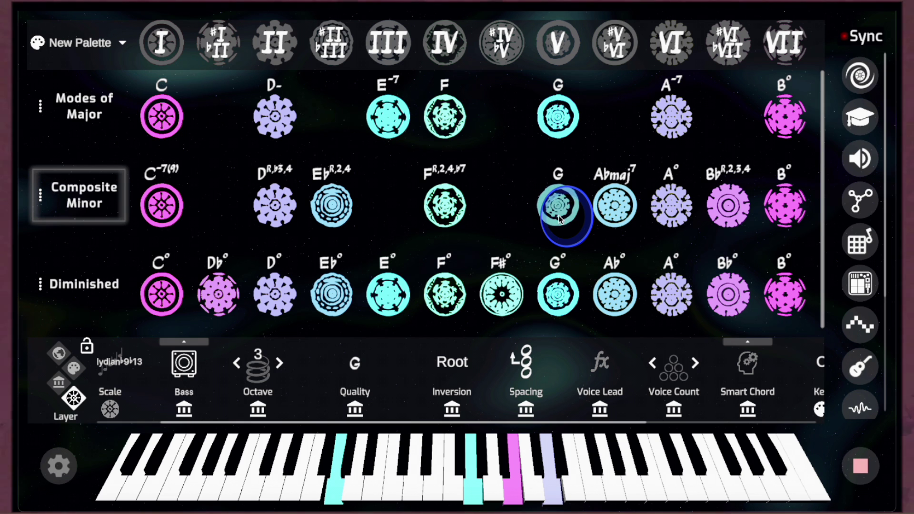
left_click(667, 123)
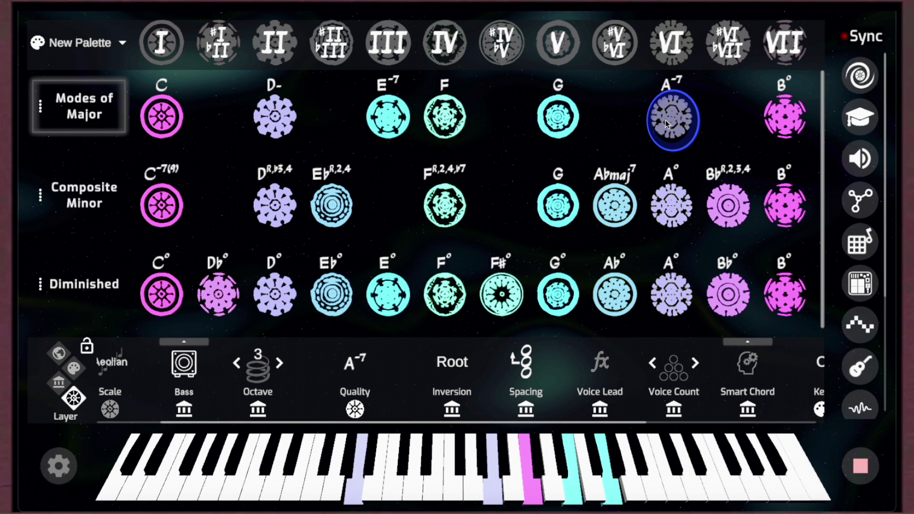
left_click(609, 201)
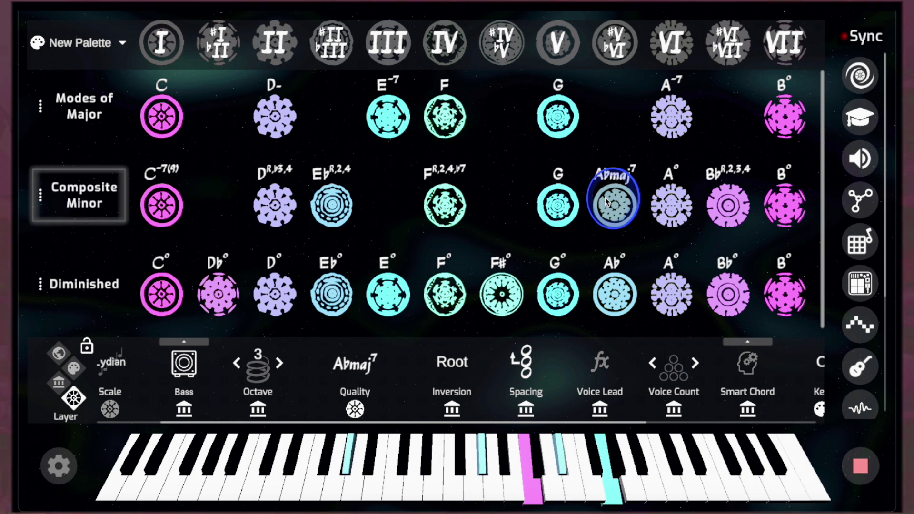
left_click(562, 205)
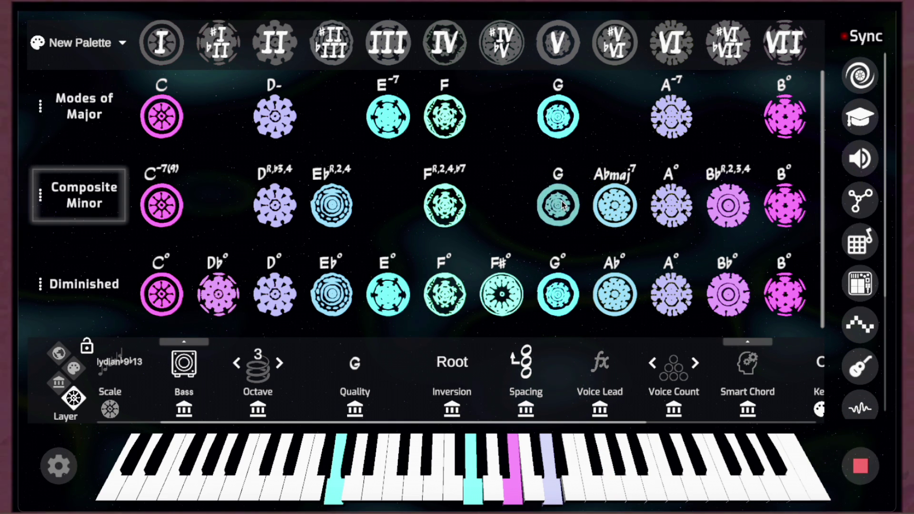
Continue the recording with two passes of Modes of Major A-7 followed by Composite Minor Abmaj7, Eb R,2,4 and F R,2,4,b7
left_click(672, 119)
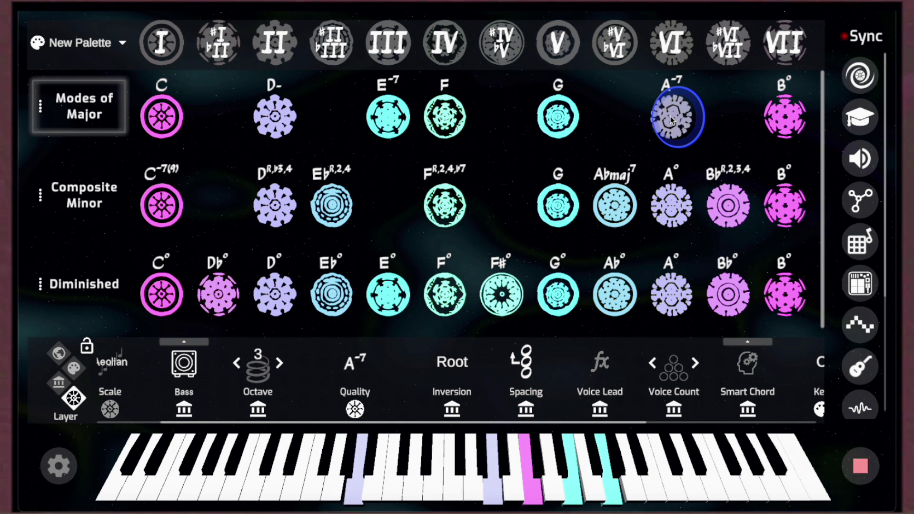
left_click(619, 203)
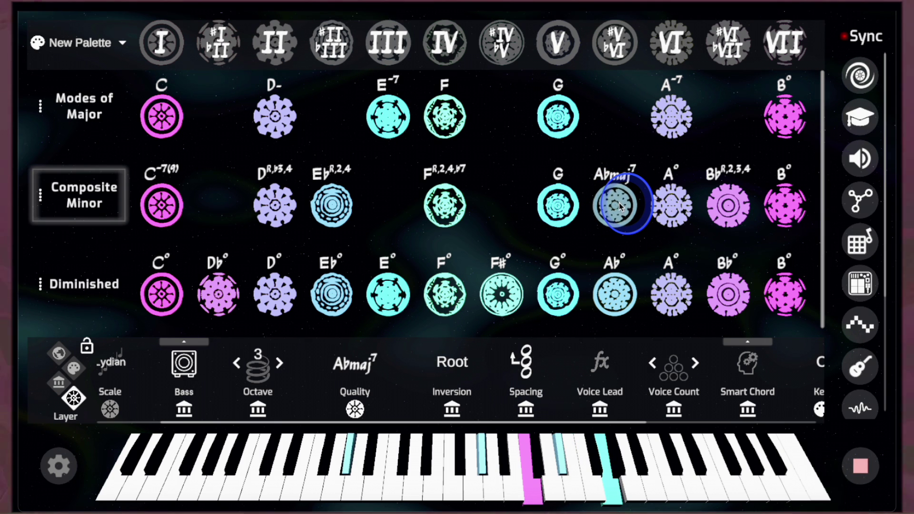
left_click(335, 210)
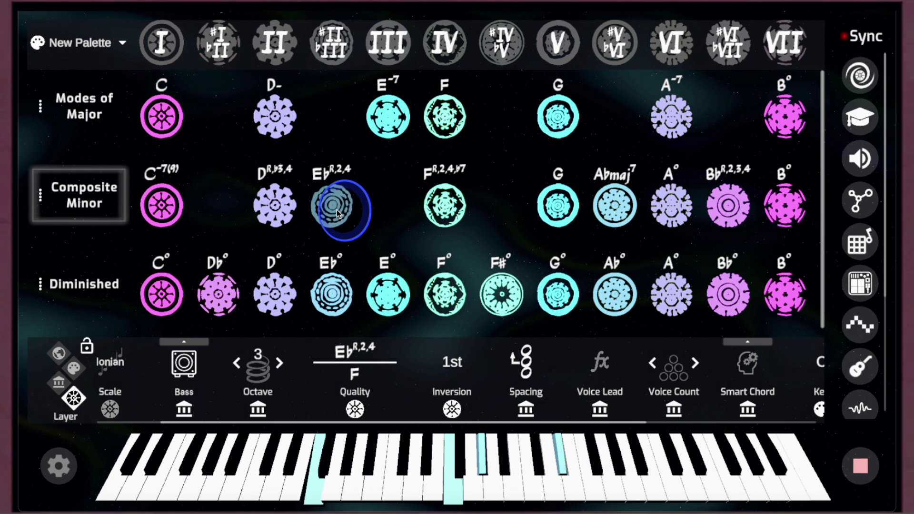
left_click(446, 204)
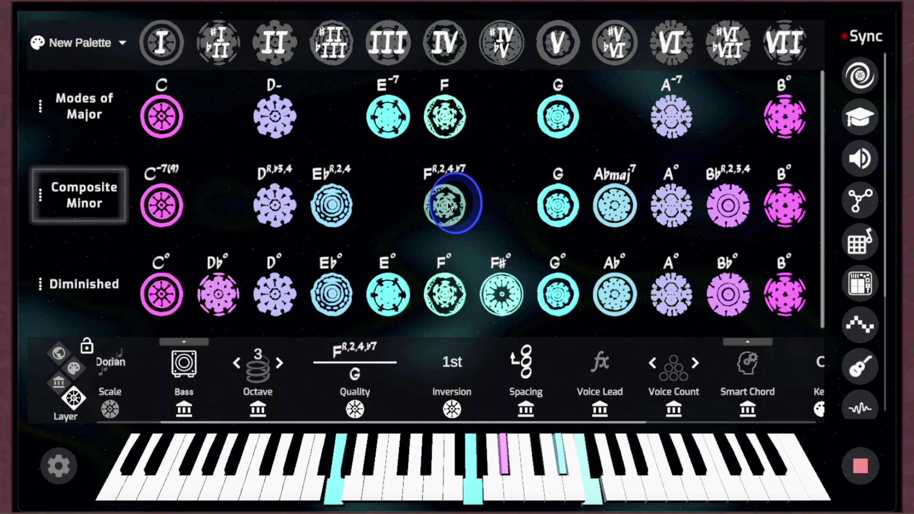
left_click(664, 115)
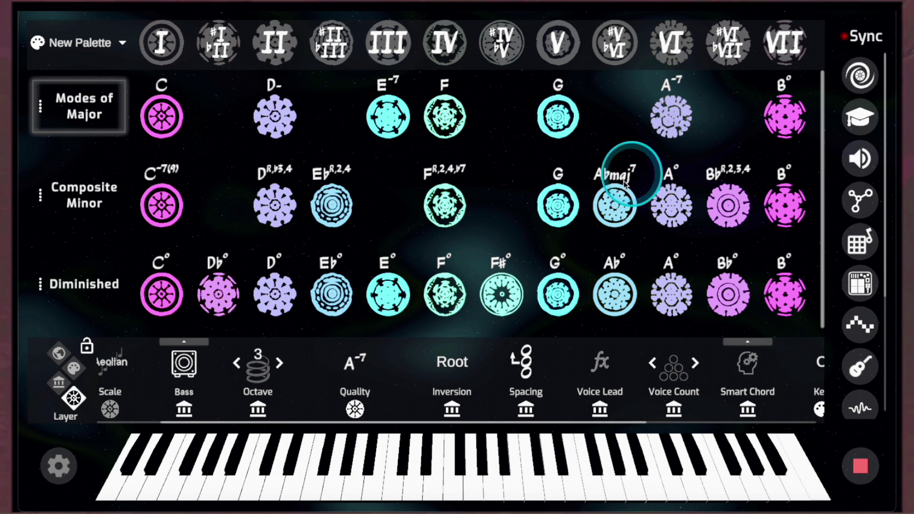
left_click(611, 210)
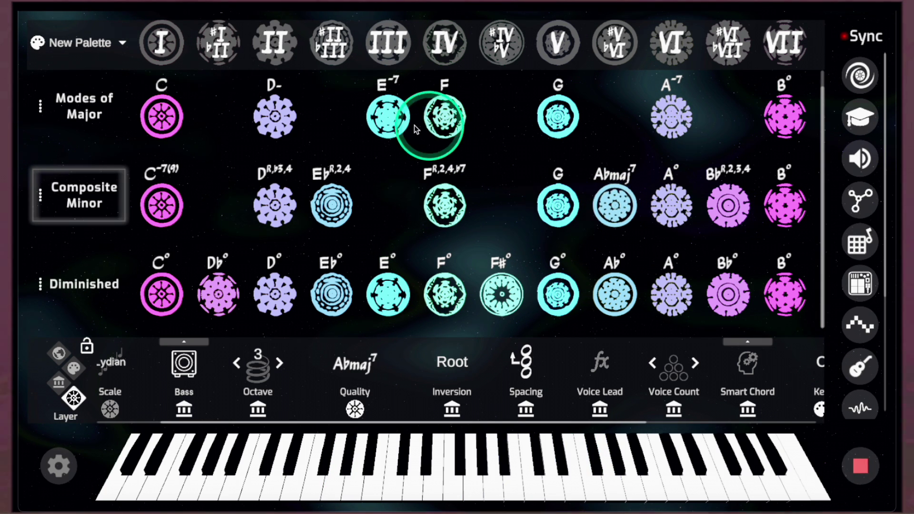
left_click(350, 214)
left_click(438, 208)
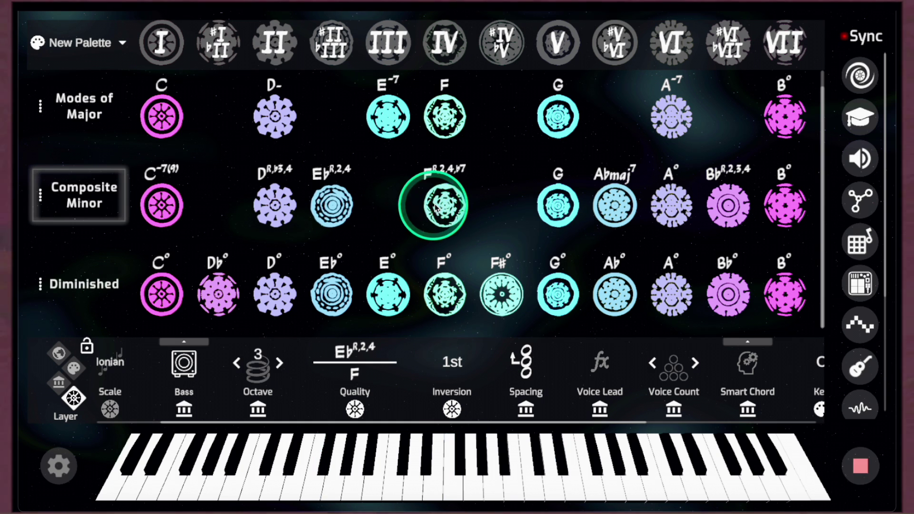
Finish the recorded progression by alternating Composite Minor C-7(9) with Modes of Major E-7 twice
left_click(141, 209)
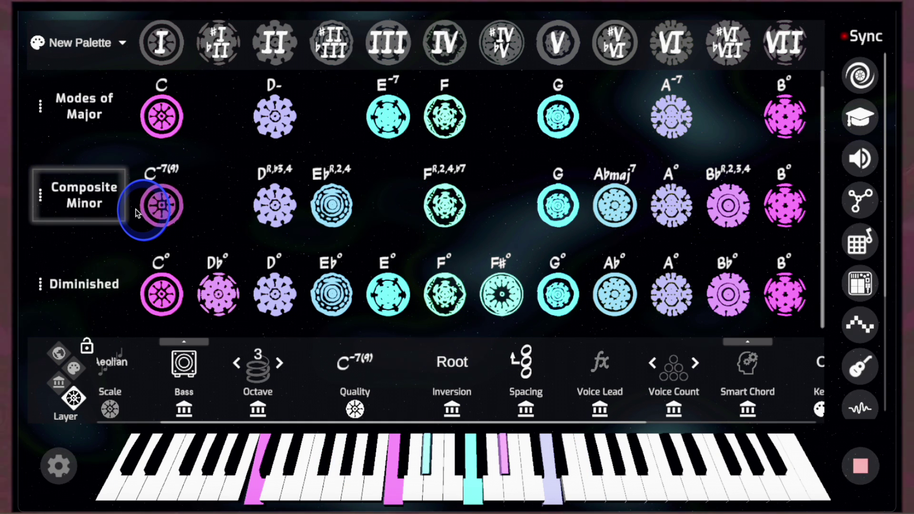
left_click(400, 113)
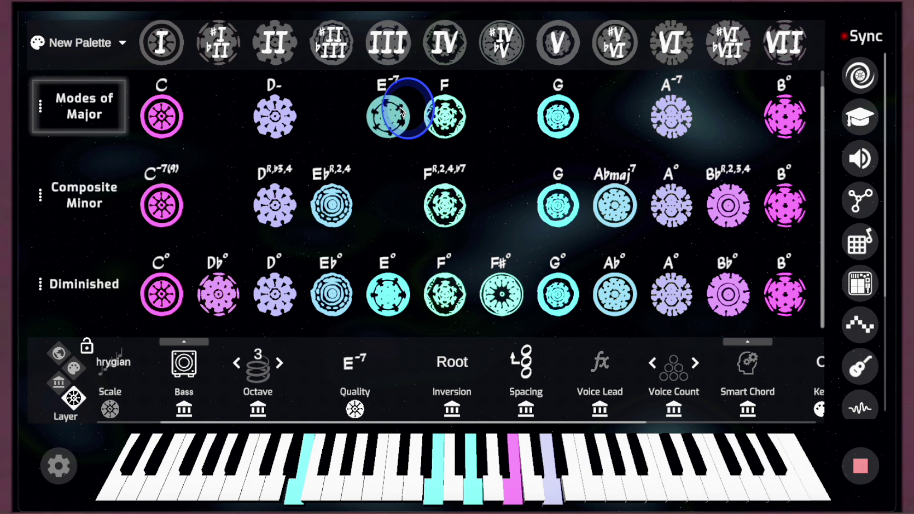
left_click(162, 208)
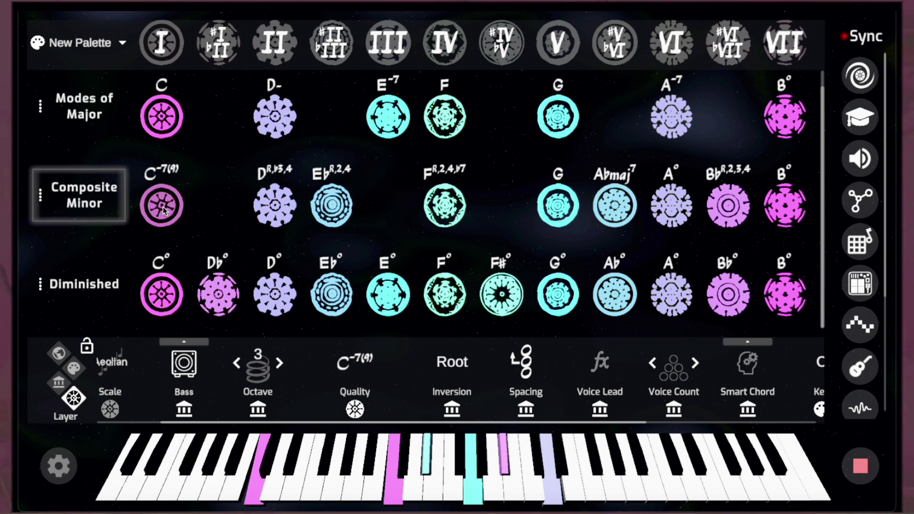
left_click(379, 124)
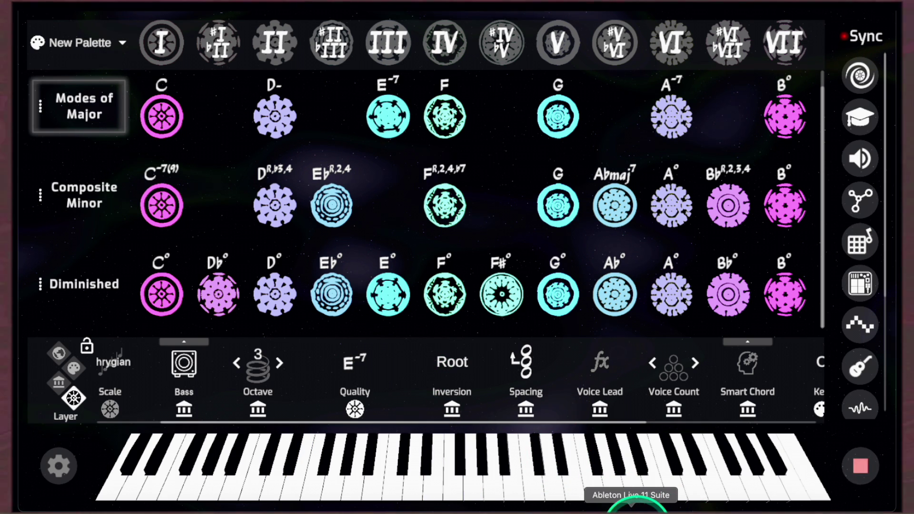
Switch to Ableton Live, open the recorded DX7 V clip and play it back while examining the strummed notes in the piano roll
left_click(631, 506)
left_click_drag(368, 143, 377, 153)
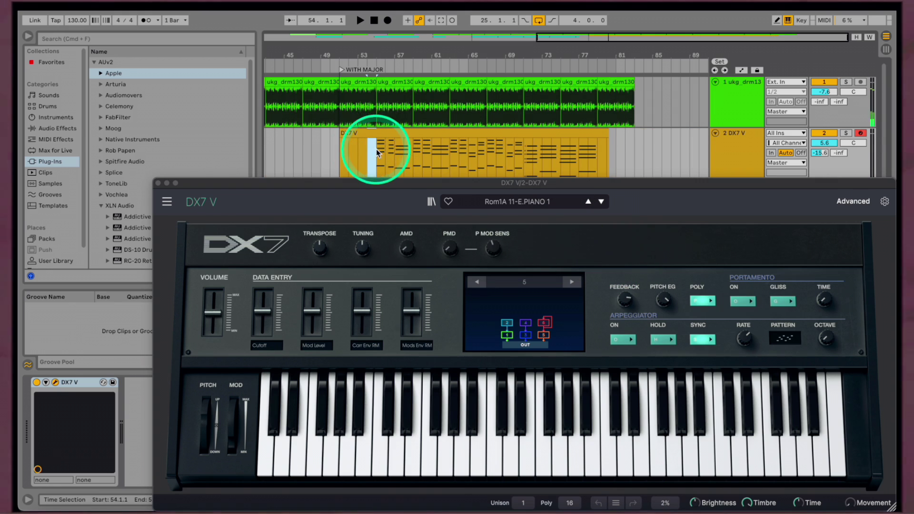
double_click(377, 152)
key("space")
scroll(304, 319, "up", 6)
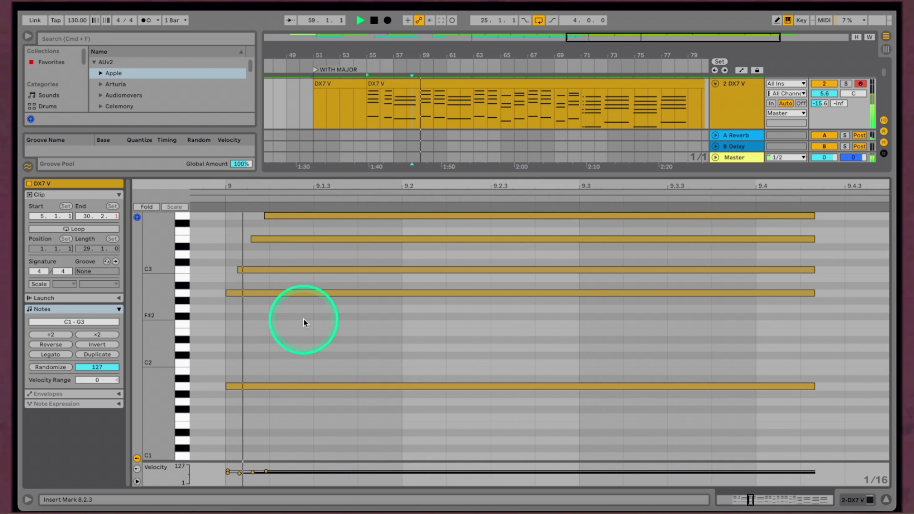
scroll(270, 247, "down", 3)
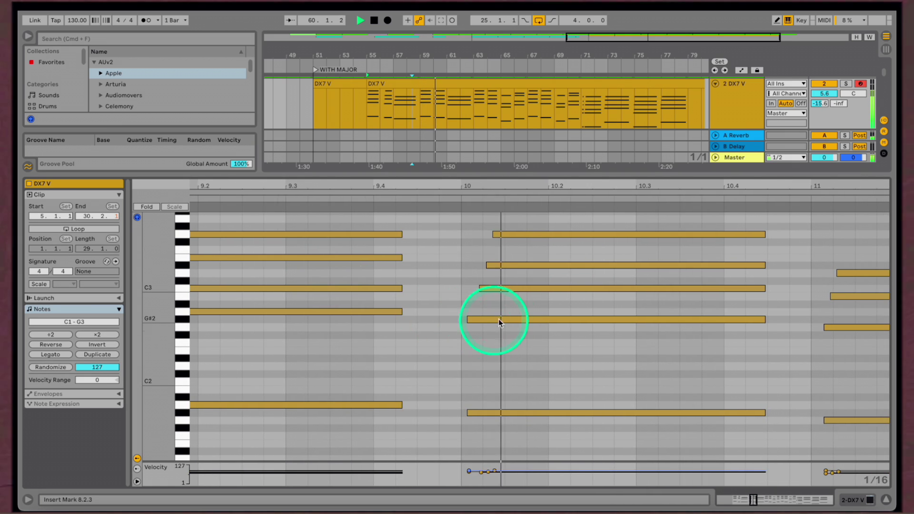
scroll(500, 319, "down", 5)
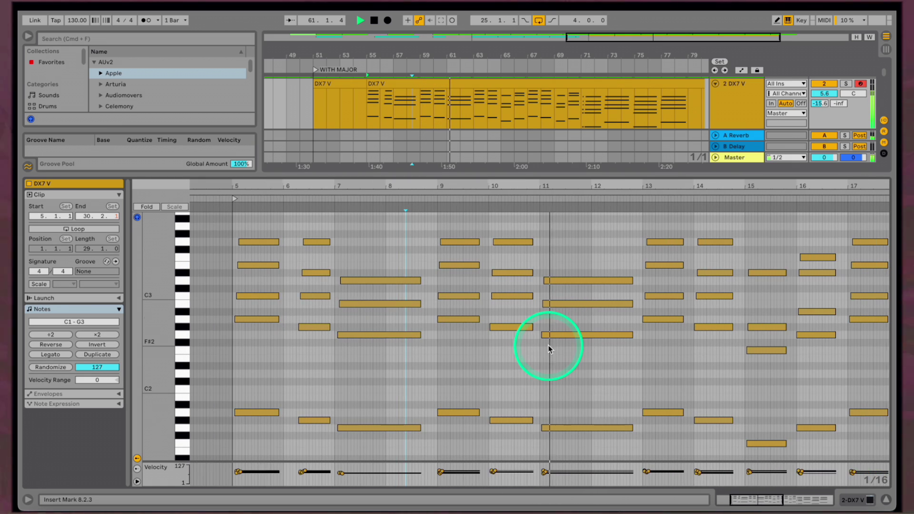
scroll(562, 347, "down", 3)
scroll(521, 333, "up", 5)
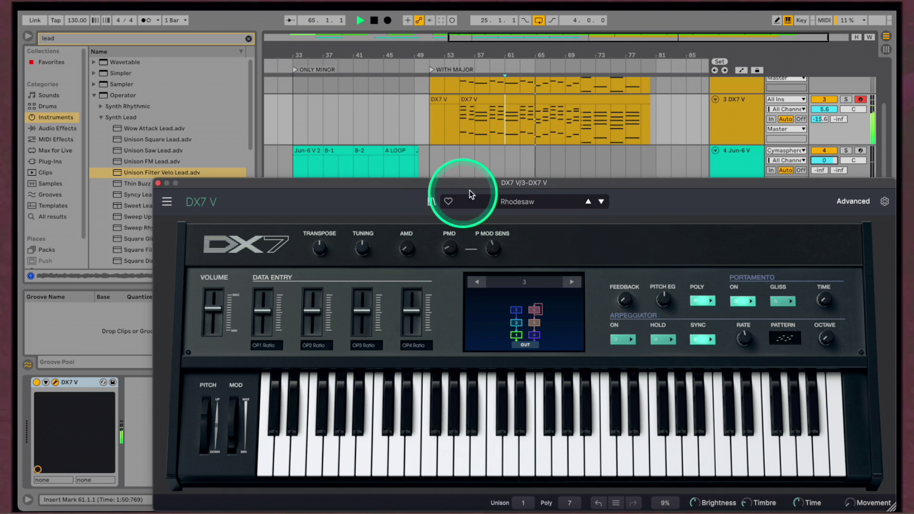
left_click(658, 151)
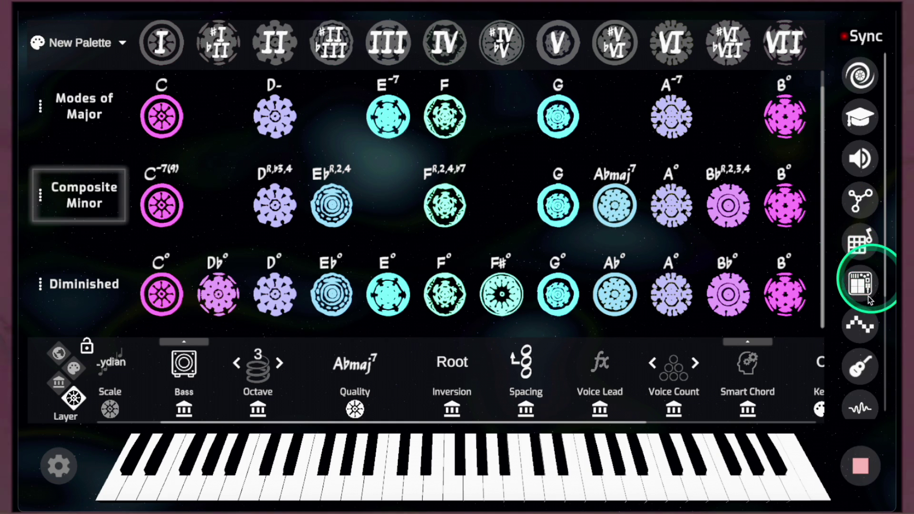
Open Cymasphere's Sequencer, set the tempo to 129 BPM and choose the Descending pattern
left_click(862, 285)
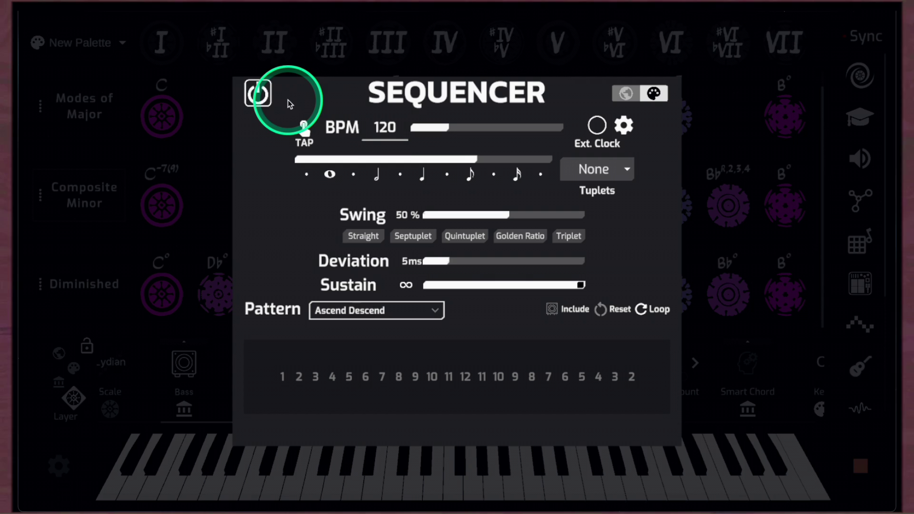
left_click_drag(444, 127, 452, 127)
left_click(362, 310)
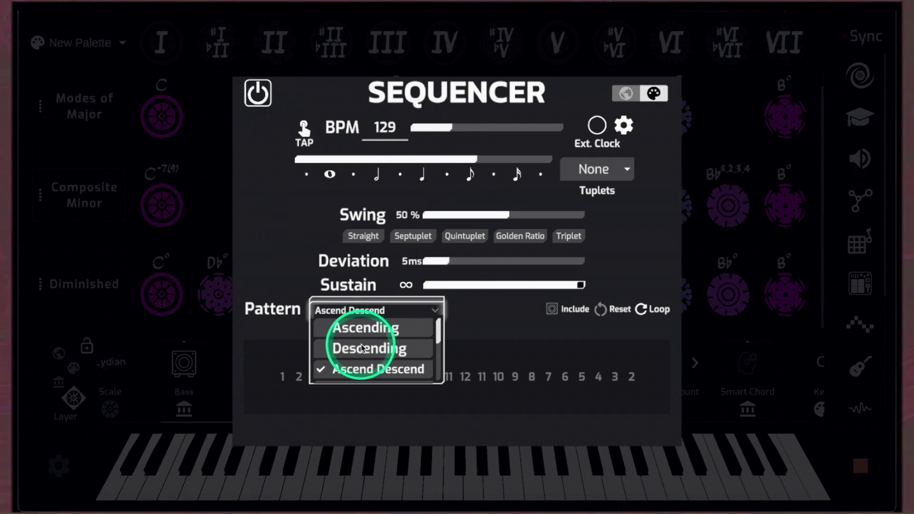
left_click(450, 128)
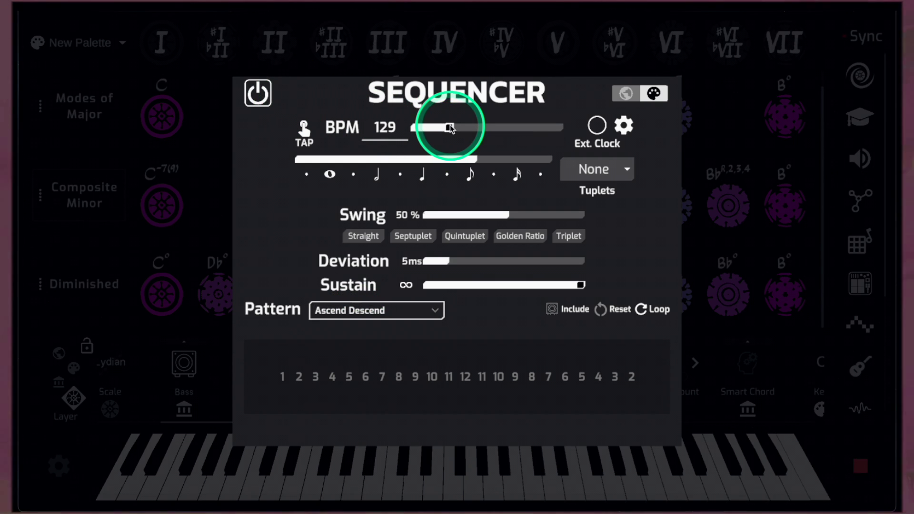
left_click_drag(516, 167, 462, 174)
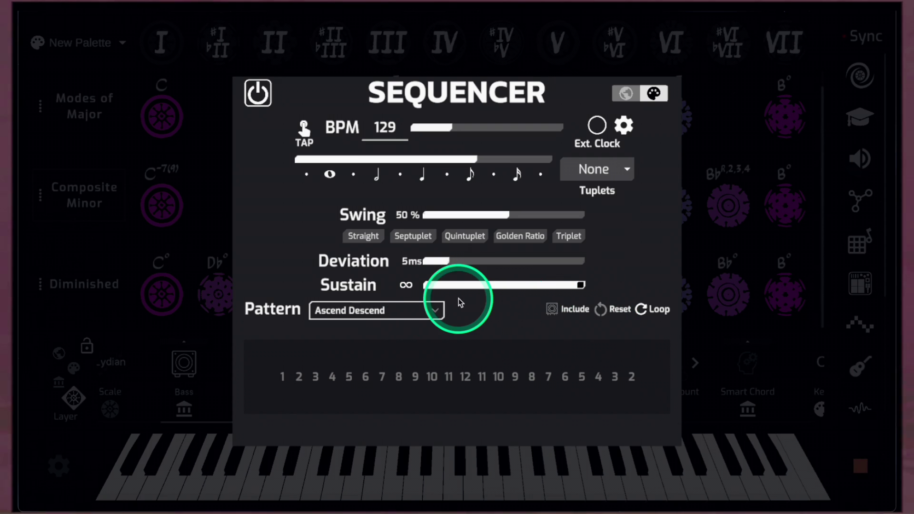
left_click(362, 313)
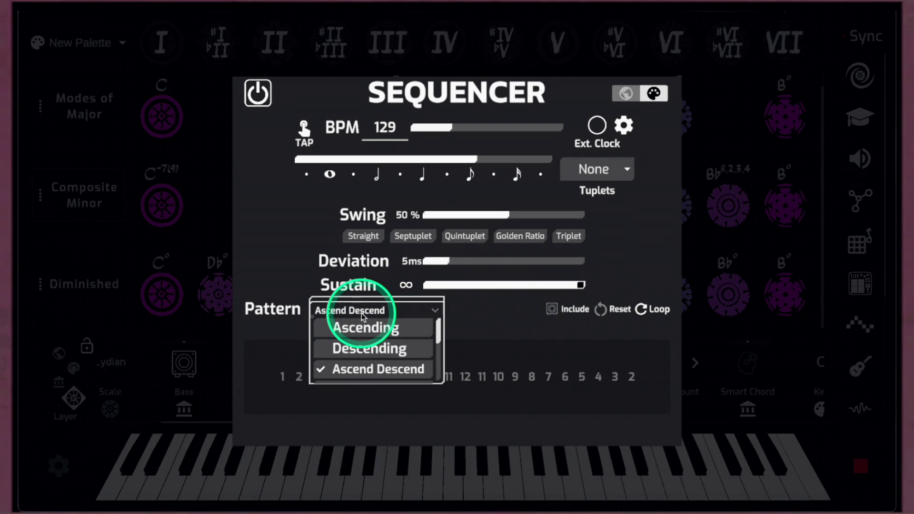
left_click(366, 349)
left_click(720, 326)
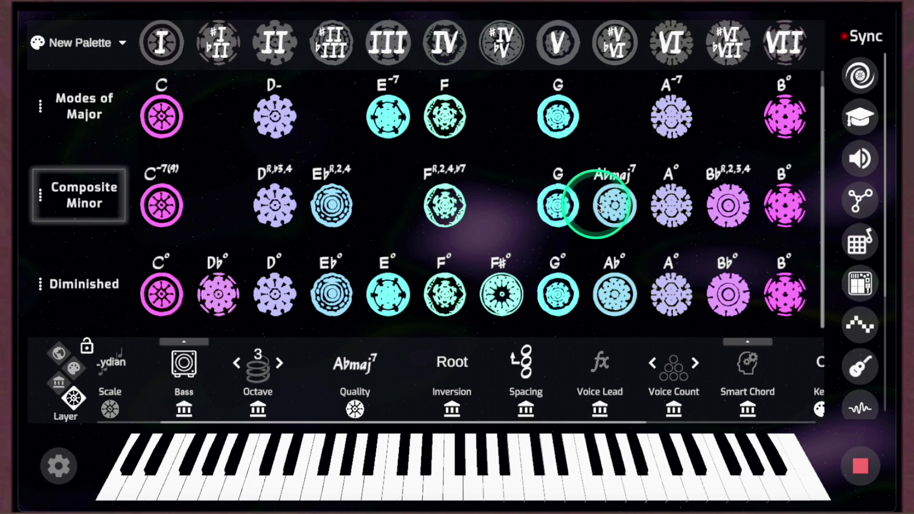
Audition Composite Minor Abmaj7 and G, and set the diminished chords' quality to the four-voice 6ths (R, 3, 5, 6)
left_click(613, 206)
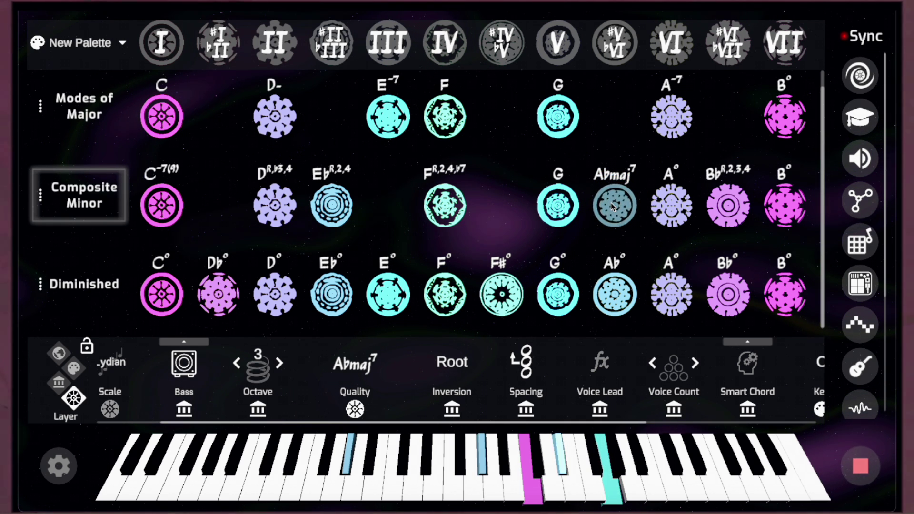
left_click(562, 209)
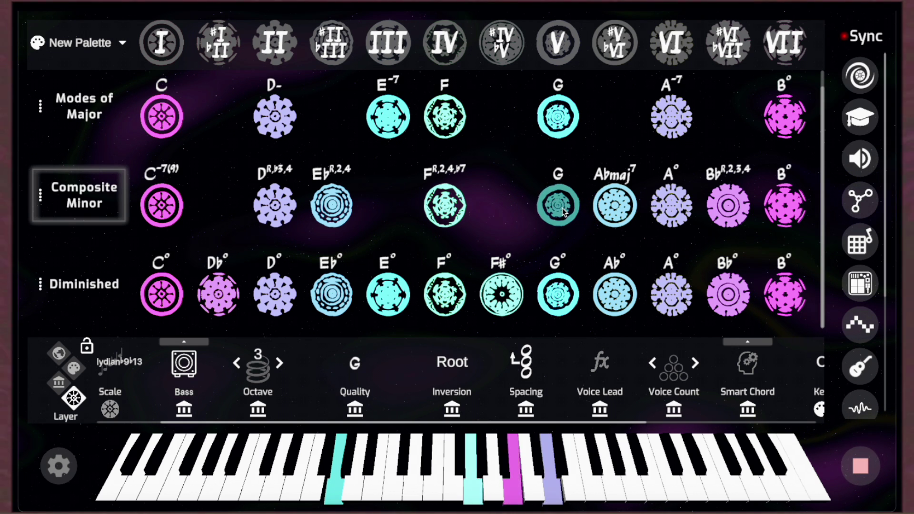
left_click_drag(434, 206, 369, 362)
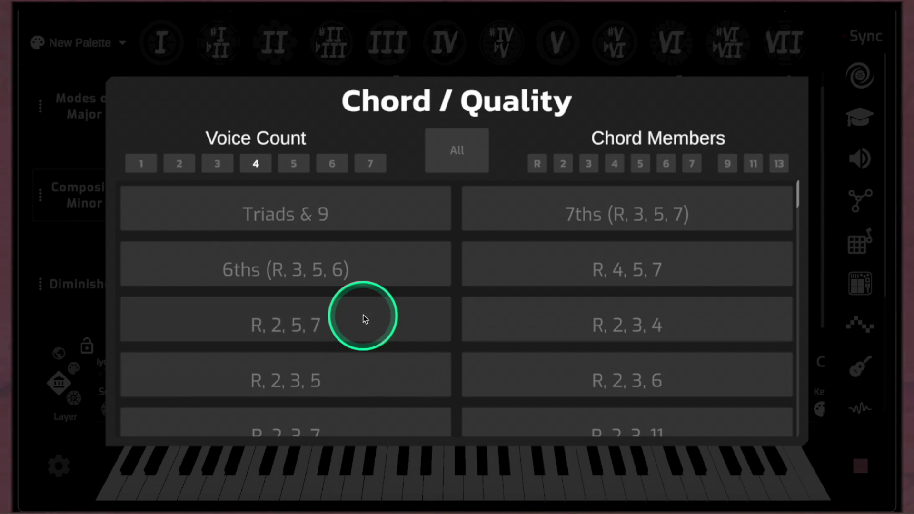
left_click_drag(364, 319, 327, 279)
left_click(170, 465)
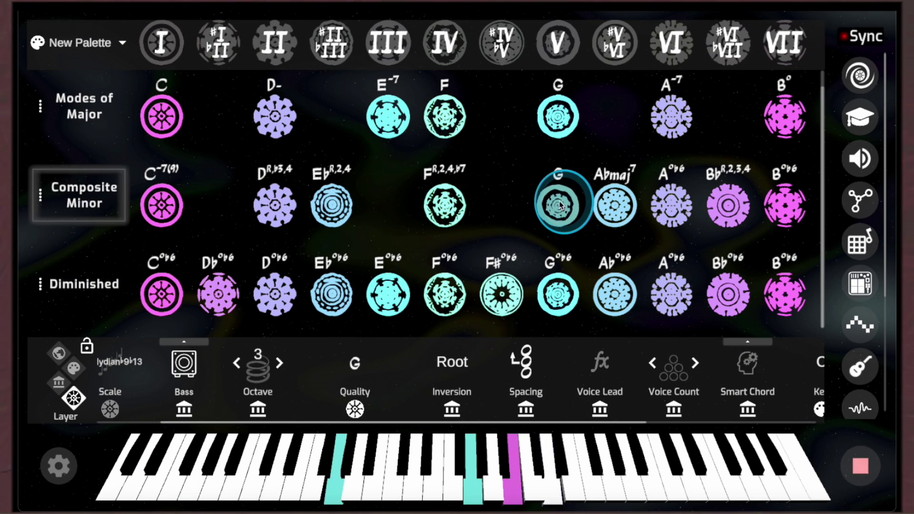
Audition the Diminished F#°b6 and G°b6 chords alternately, twice each
left_click(502, 293)
left_click(558, 293)
left_click(507, 290)
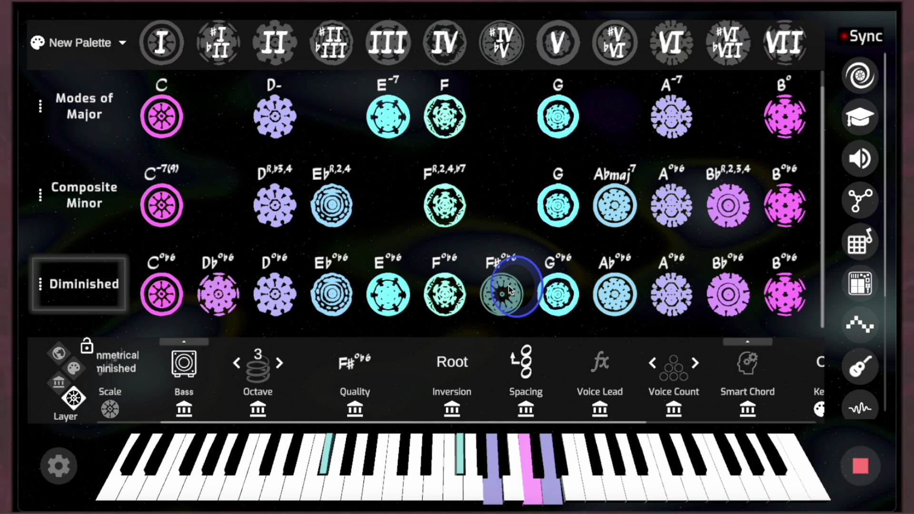
left_click(559, 300)
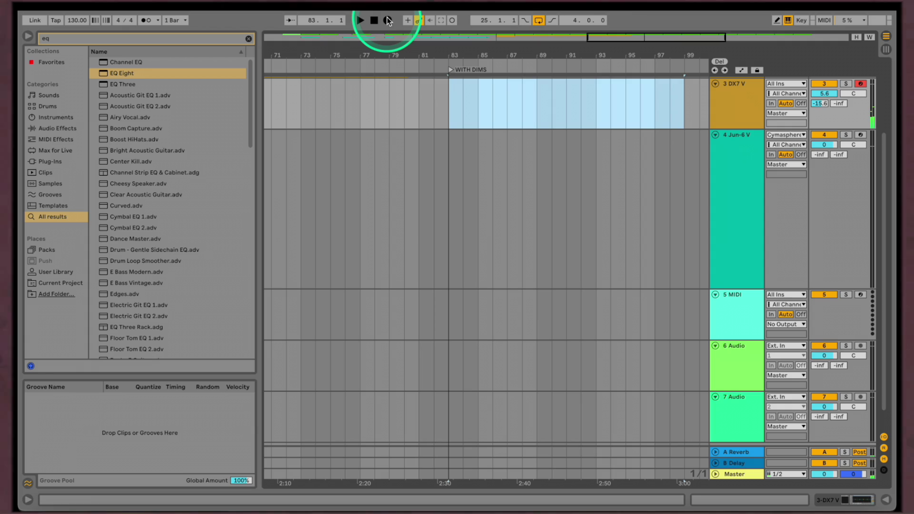
Start recording in Ableton Live from bar 83 and play Composite Minor Abmaj7, G, Abmaj7, F R,2,4,b7, Diminished F#°b6 and Composite Minor G
left_click(387, 22)
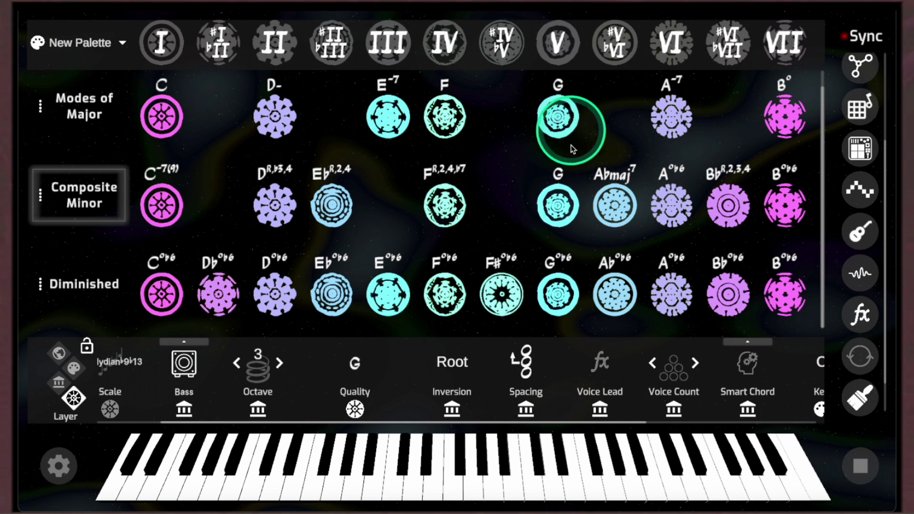
left_click(612, 202)
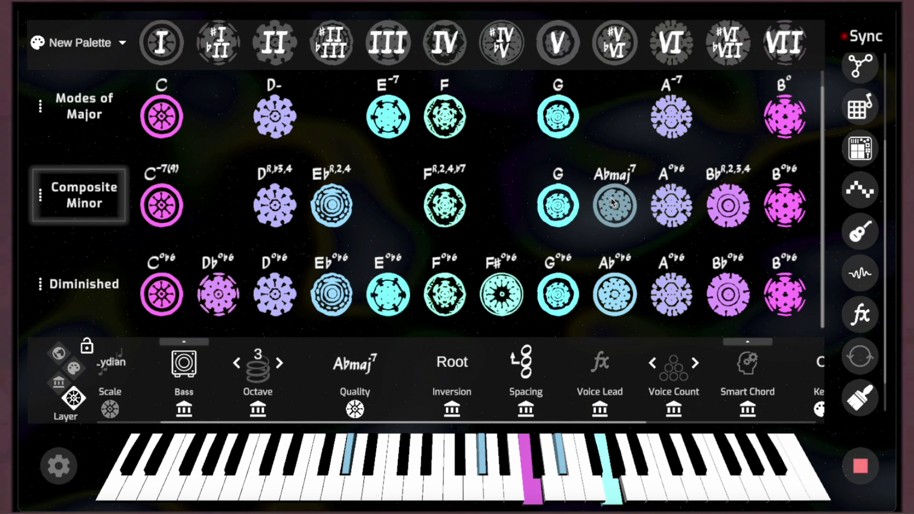
left_click(575, 202)
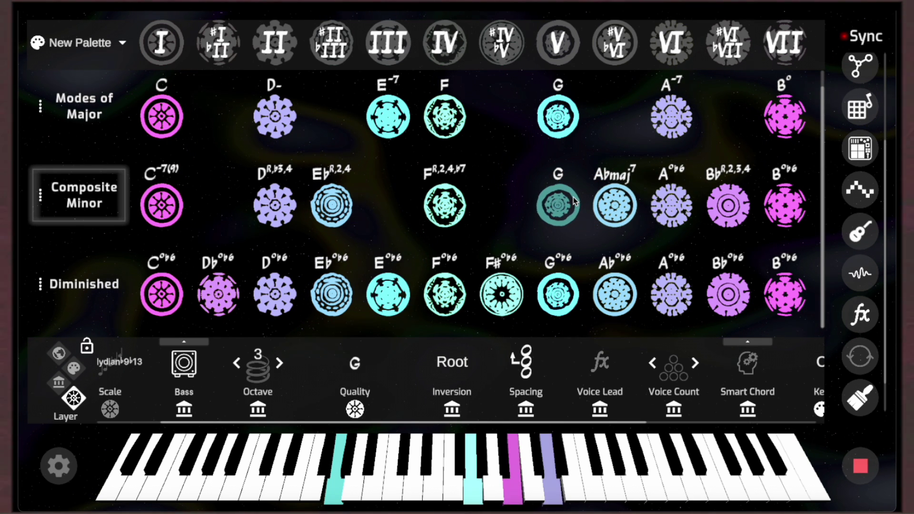
left_click(607, 204)
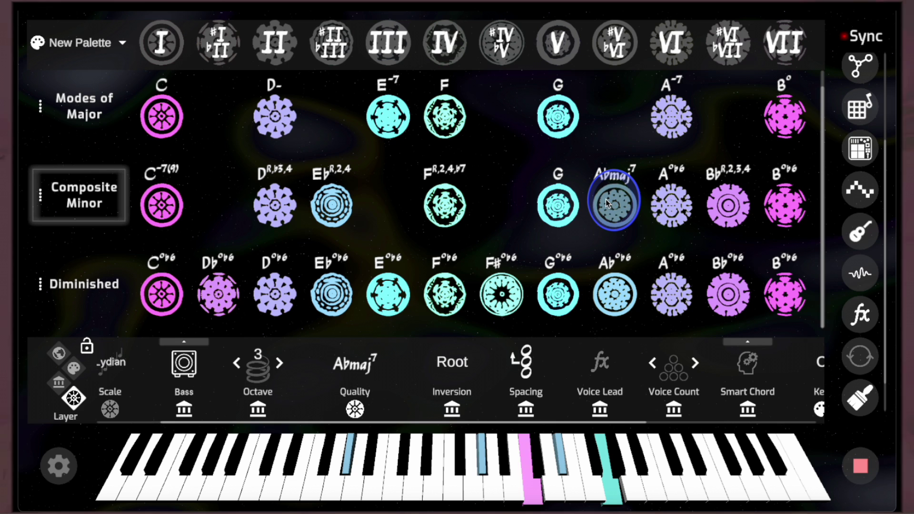
left_click(442, 209)
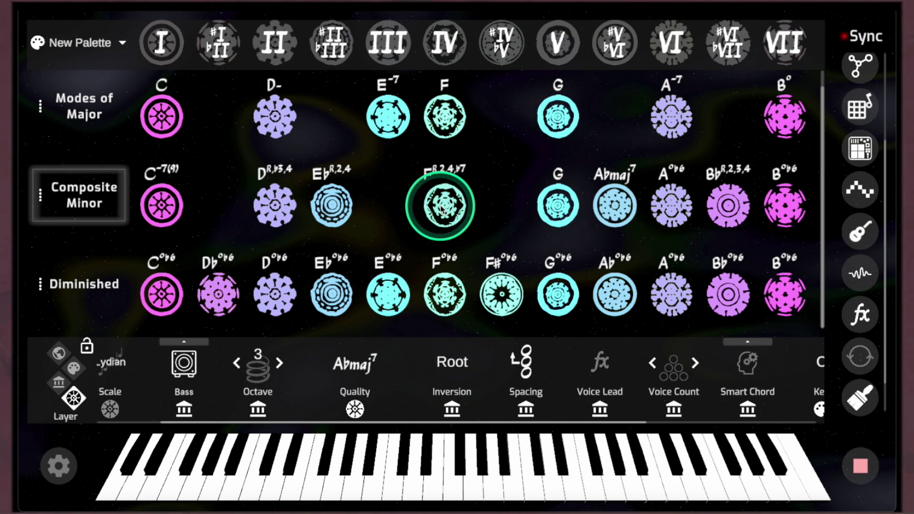
left_click(501, 303)
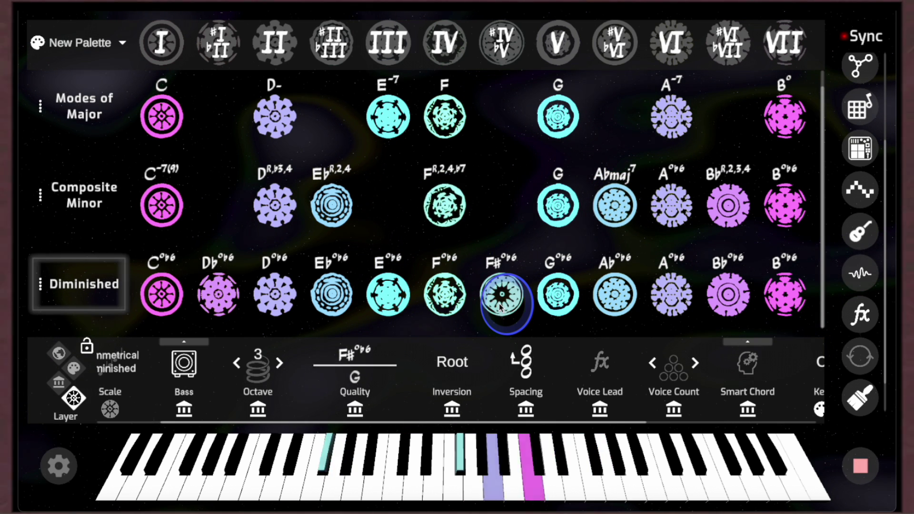
left_click(546, 210)
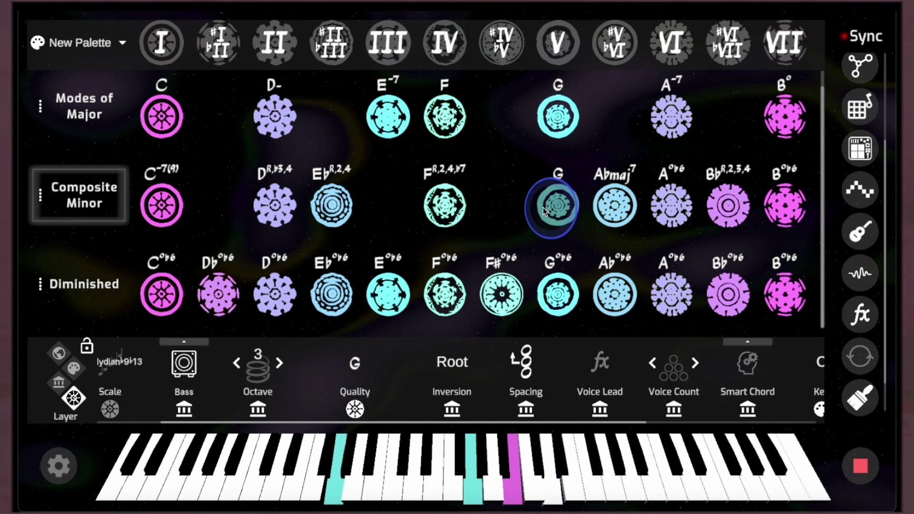
Continue the recording with Composite Minor Abmaj7, F R,2,4,b7, Diminished F#°b6 and Composite Minor G
left_click(610, 206)
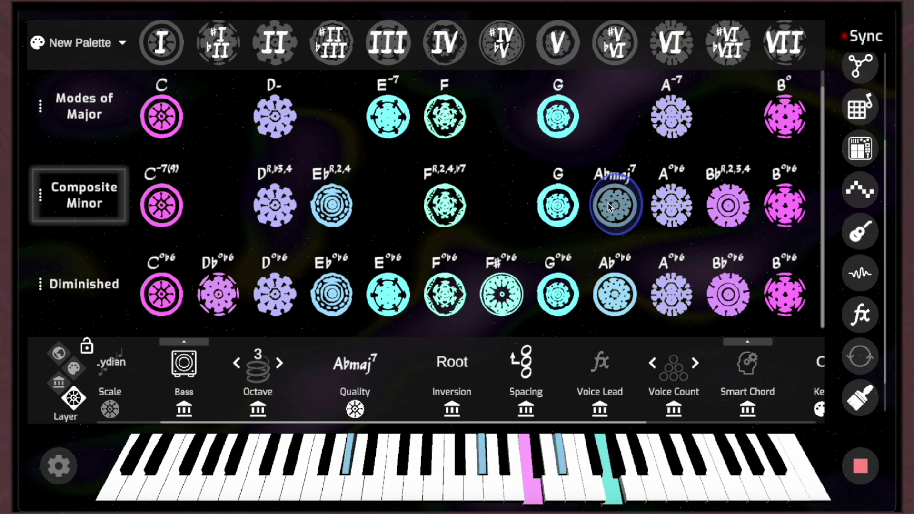
left_click(442, 199)
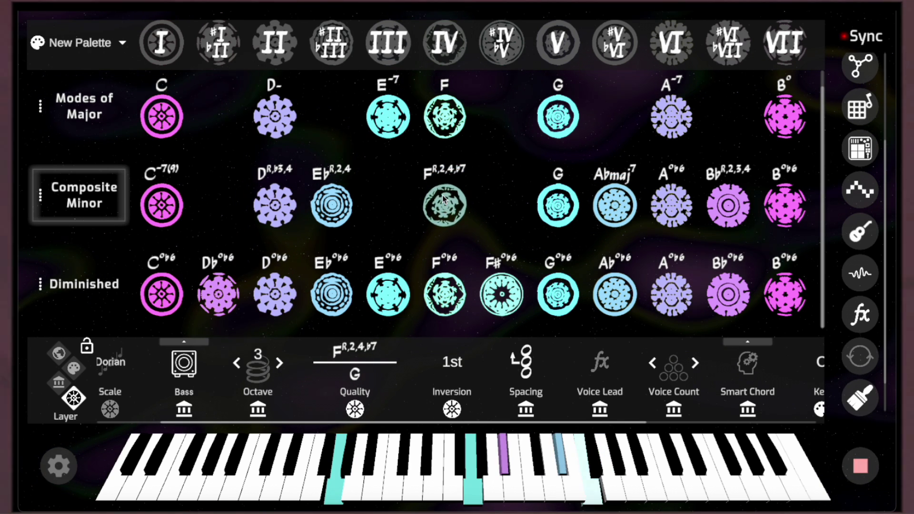
left_click(504, 288)
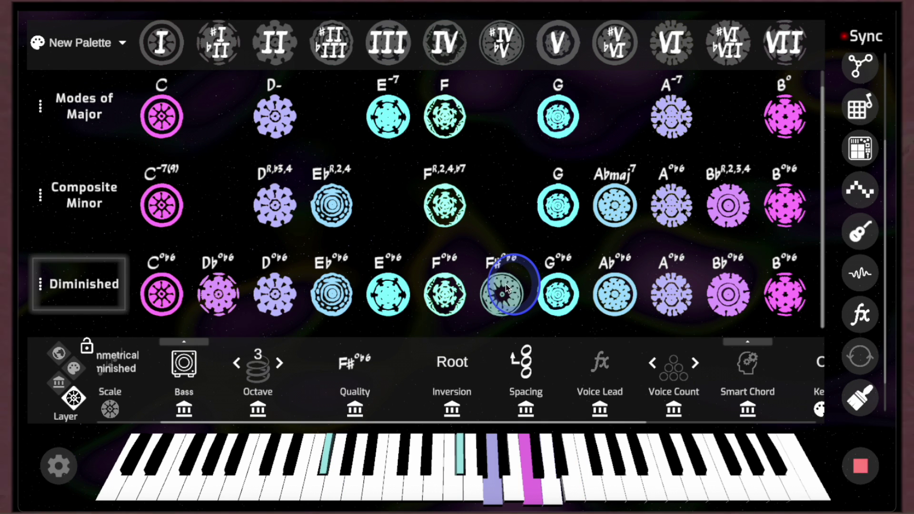
left_click(553, 191)
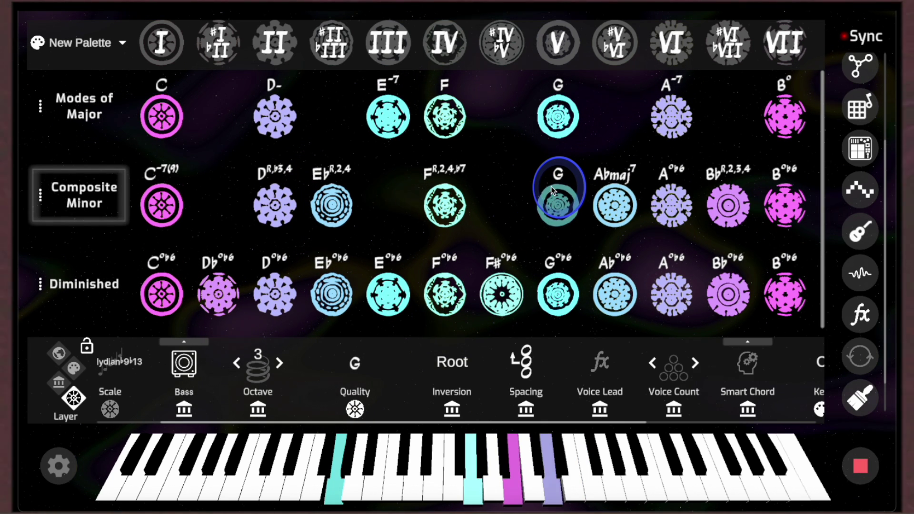
Finish the recording by alternating Composite Minor C-7(9) with Modes of Major E-7 and D- and Composite Minor Eb R,2,4, and return to Ableton Live
left_click(143, 195)
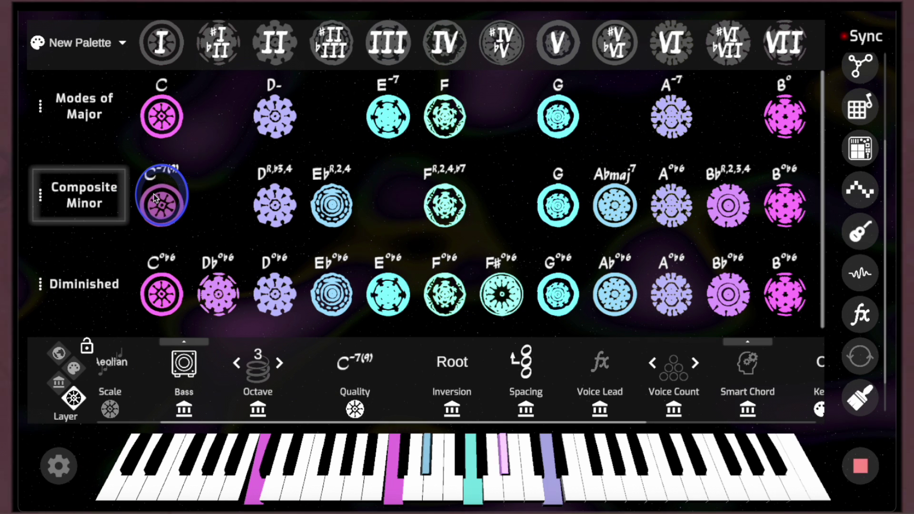
left_click(154, 197)
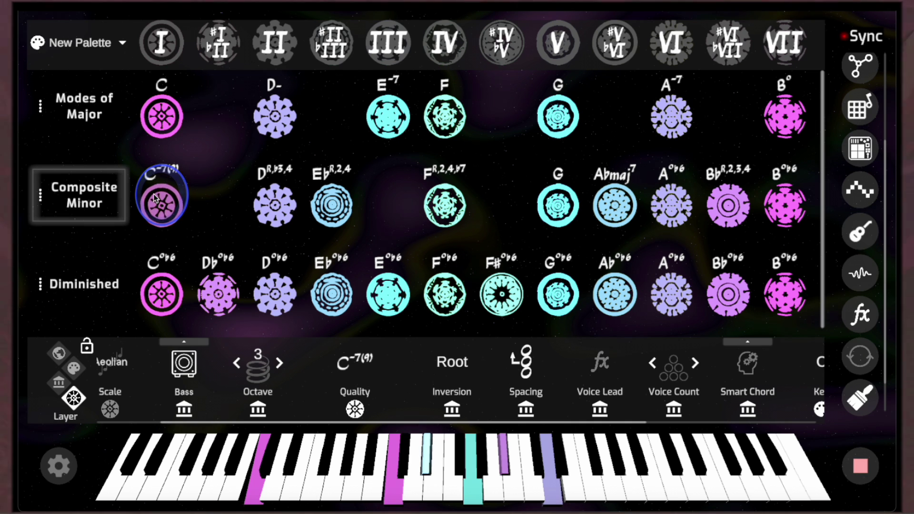
left_click(395, 122)
left_click(160, 223)
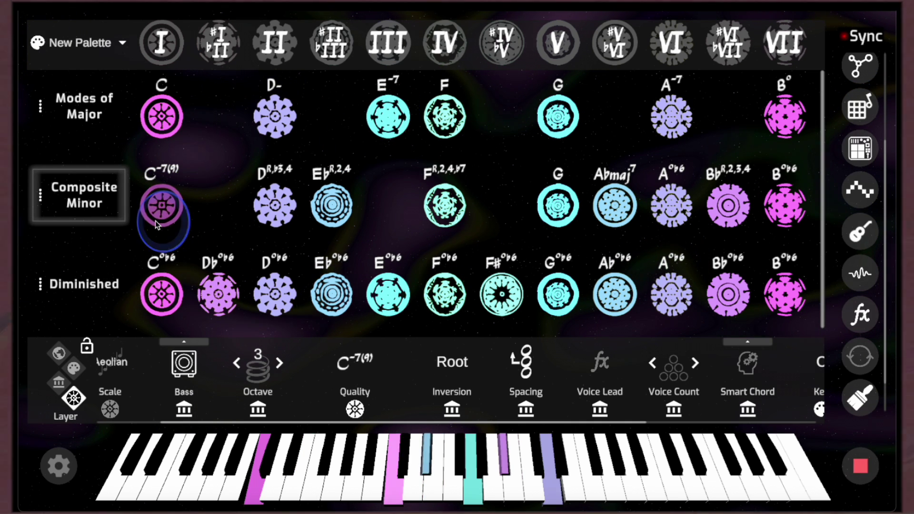
left_click(274, 121)
left_click(152, 222)
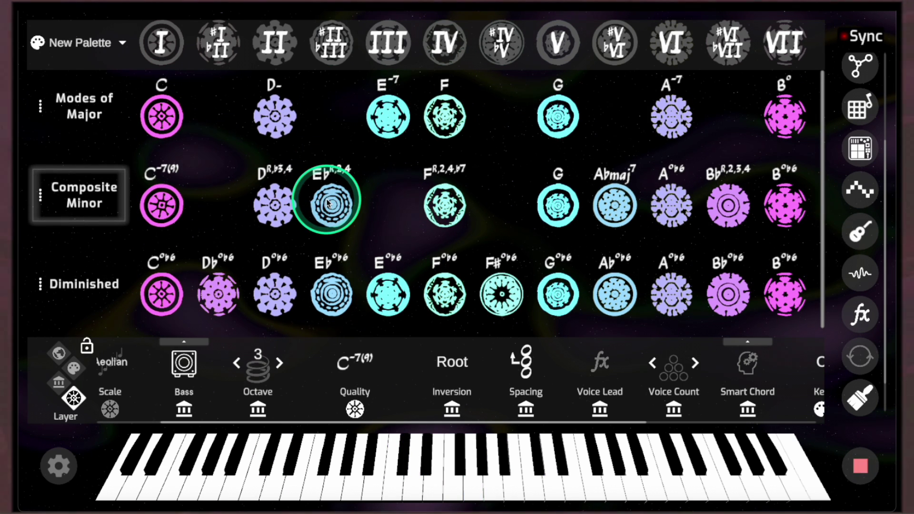
left_click(331, 205)
left_click(167, 211)
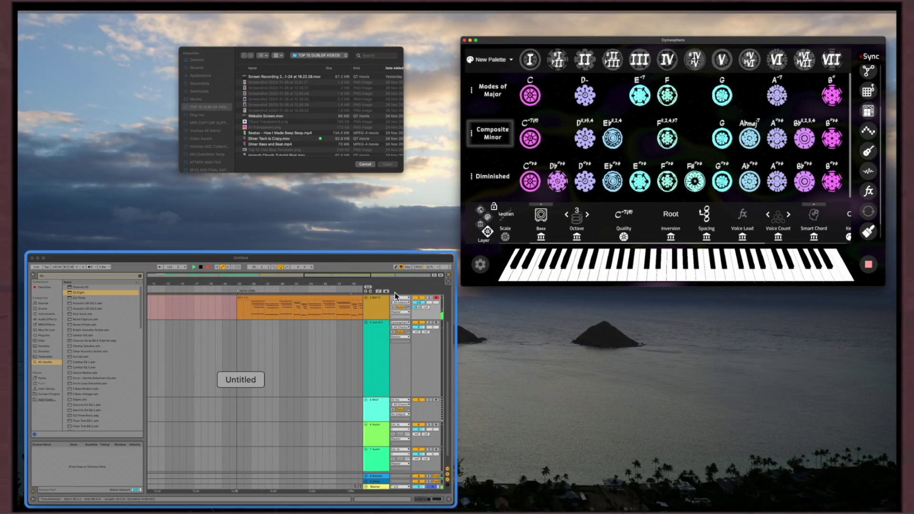
left_click(395, 293)
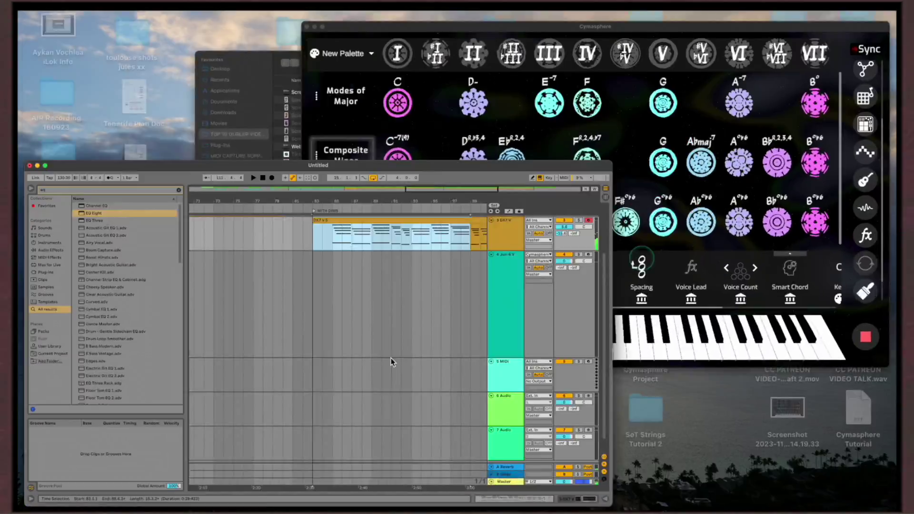
Play back the recorded DX7 V clip on track 3 from bar 85 and examine its notes
left_click(335, 236)
key("space")
key("minus")
key("minus")
key("minus")
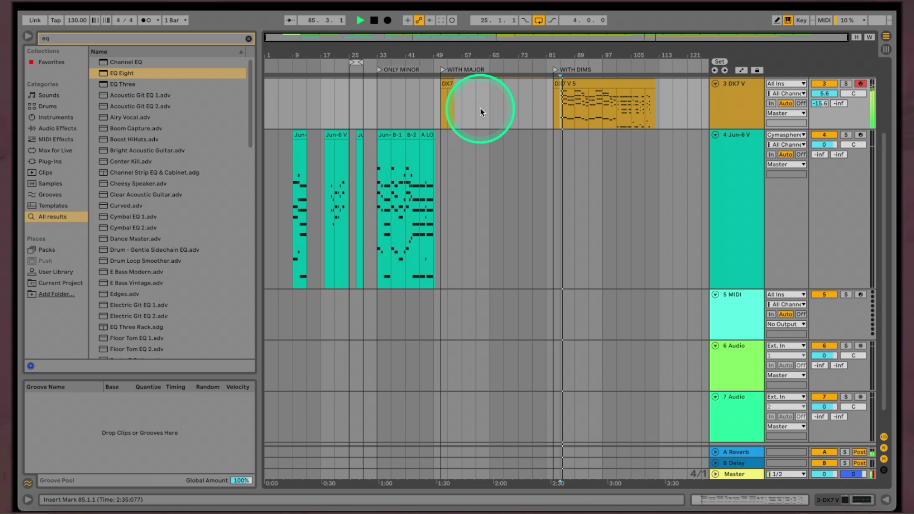
scroll(538, 139, "up", 2)
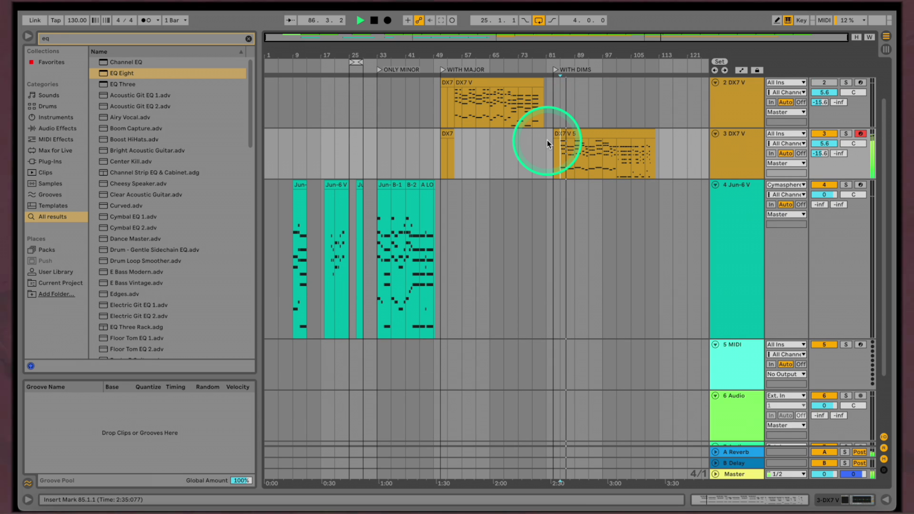
key("plus")
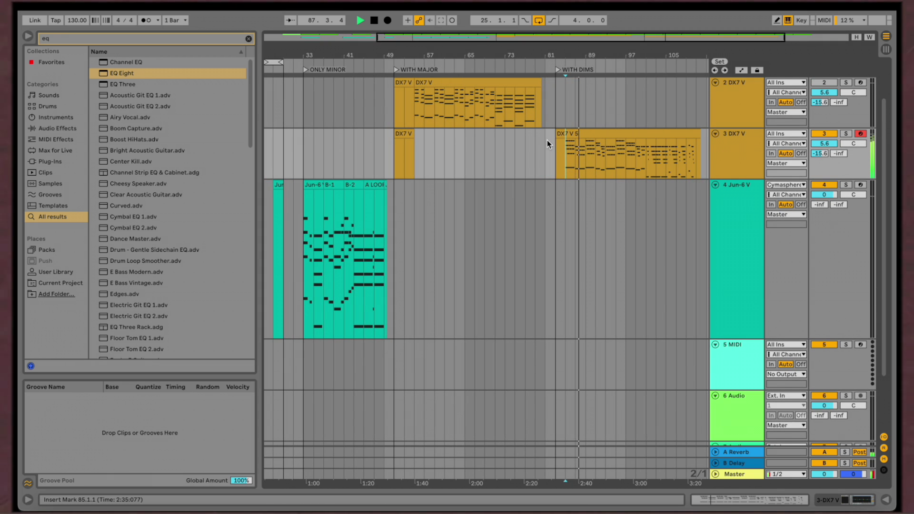
scroll(591, 151, "up", 3)
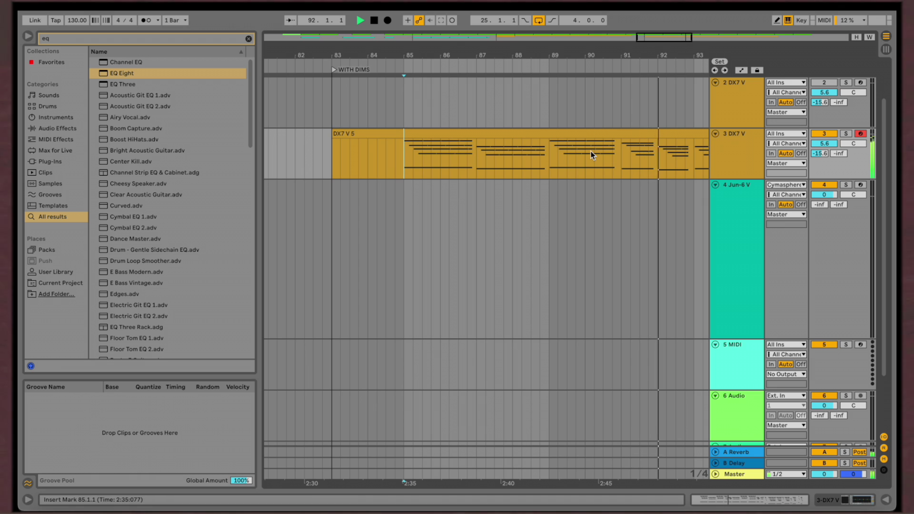
scroll(591, 150, "up", 2)
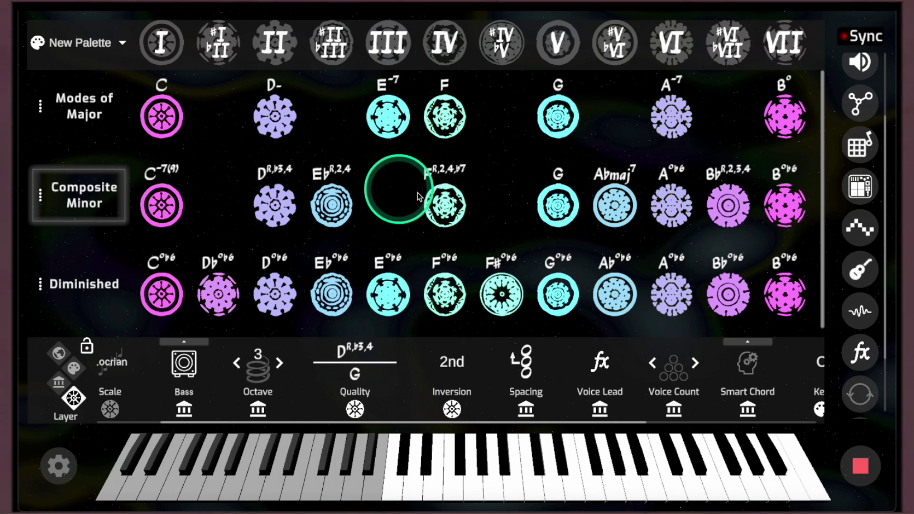
Select Composite Minor G and the palette layer in Cymasphere, and start recording the Jun-6 V track in Ableton Live from bar 129
left_click_drag(398, 194, 560, 204)
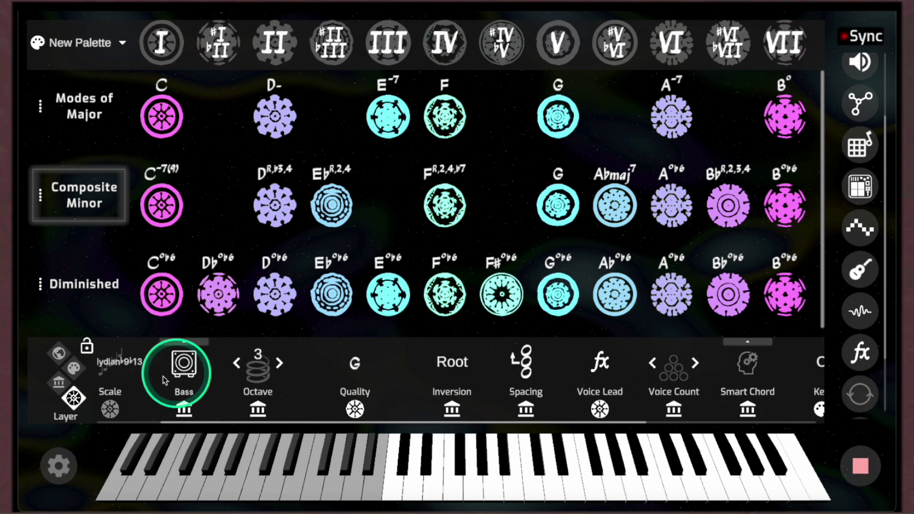
left_click(74, 368)
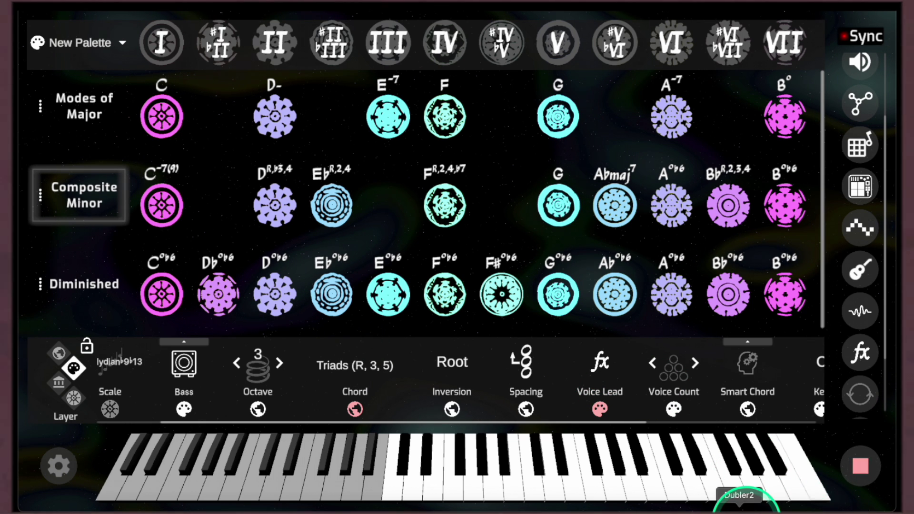
left_click(633, 509)
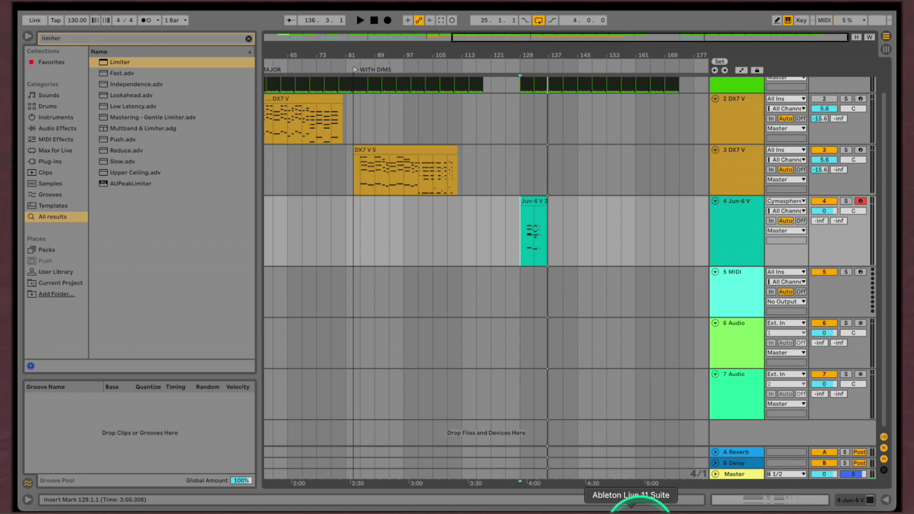
left_click(385, 21)
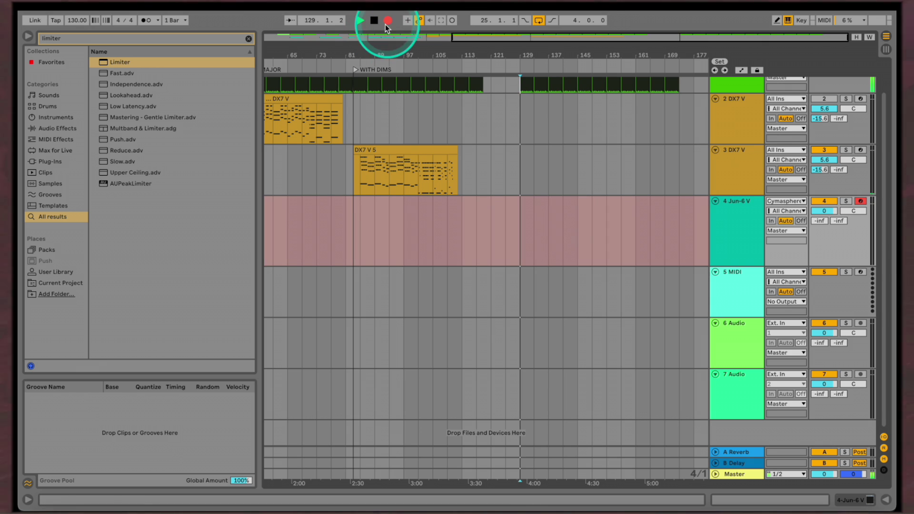
Return to Cymasphere and record Composite Minor Abmaj7, G, F R,2,4,b7, G, Abmaj7, Bb R,2,3,4, B°b6 and C-7(9) with voice leading on
left_click(814, 508)
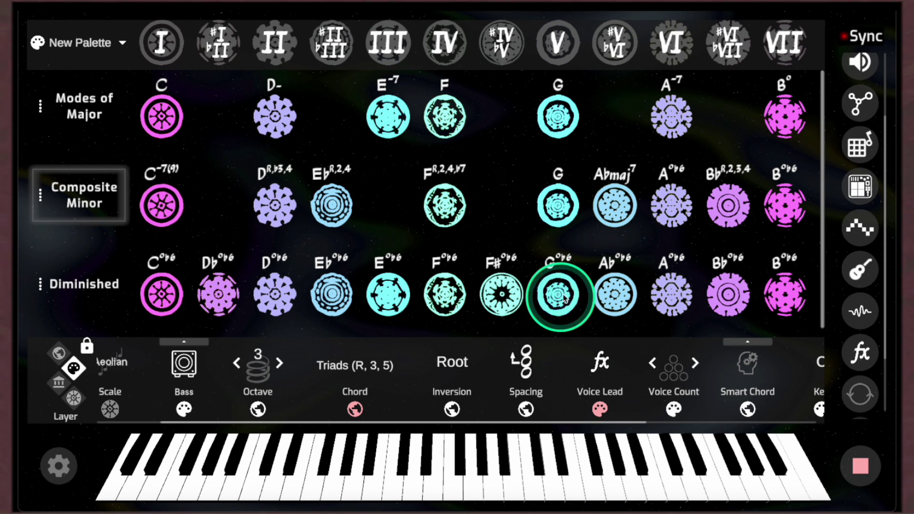
left_click(618, 204)
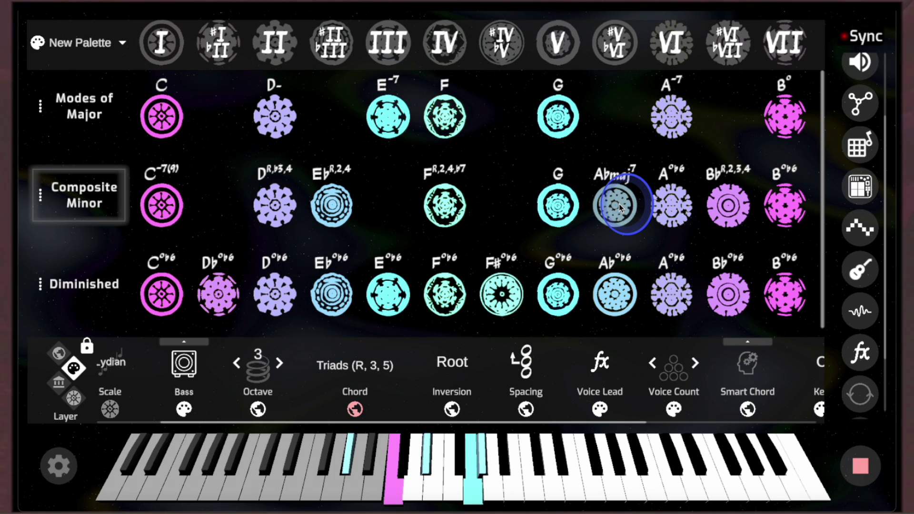
left_click(558, 205)
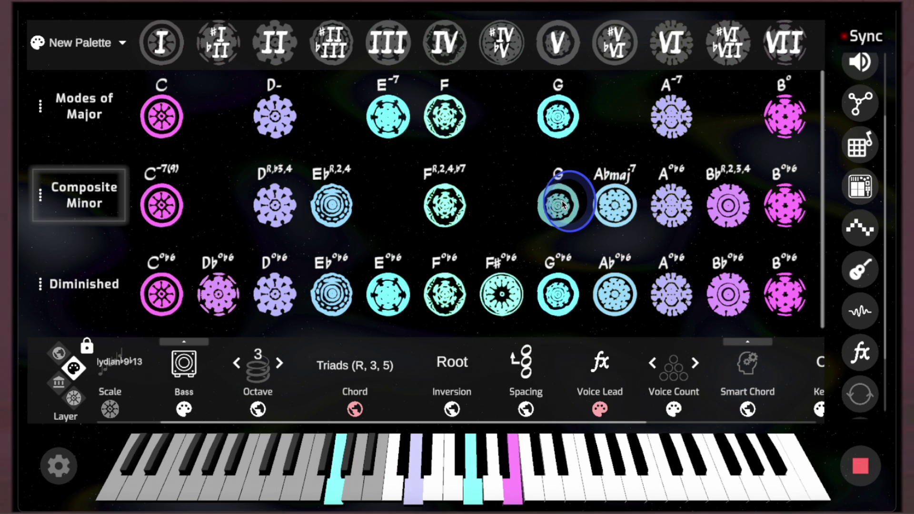
left_click(450, 204)
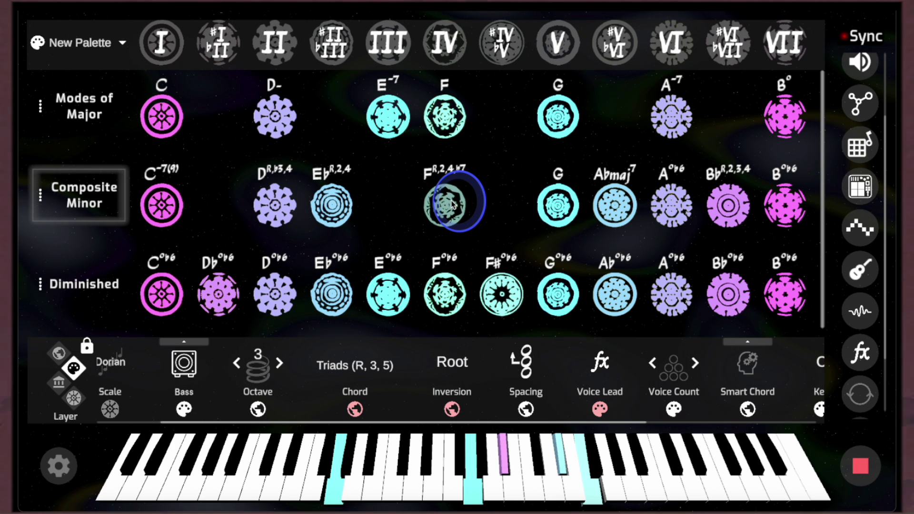
left_click(555, 204)
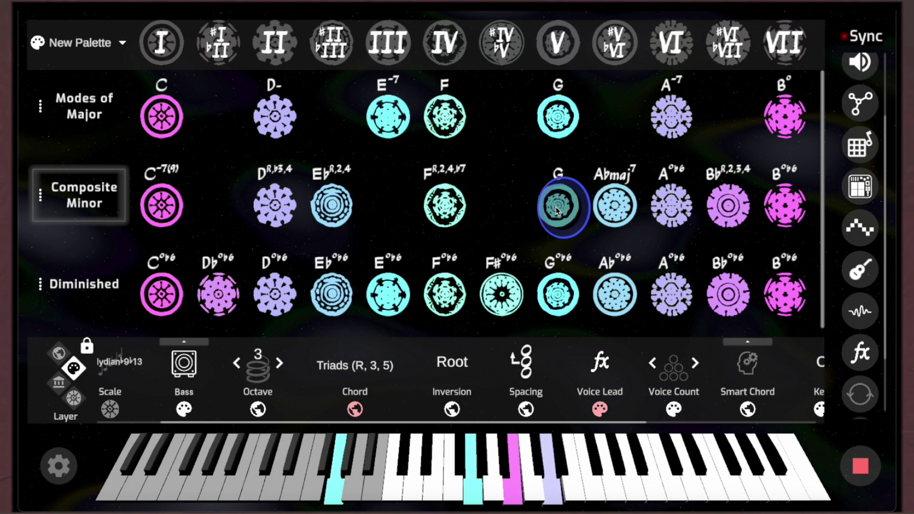
left_click(615, 205)
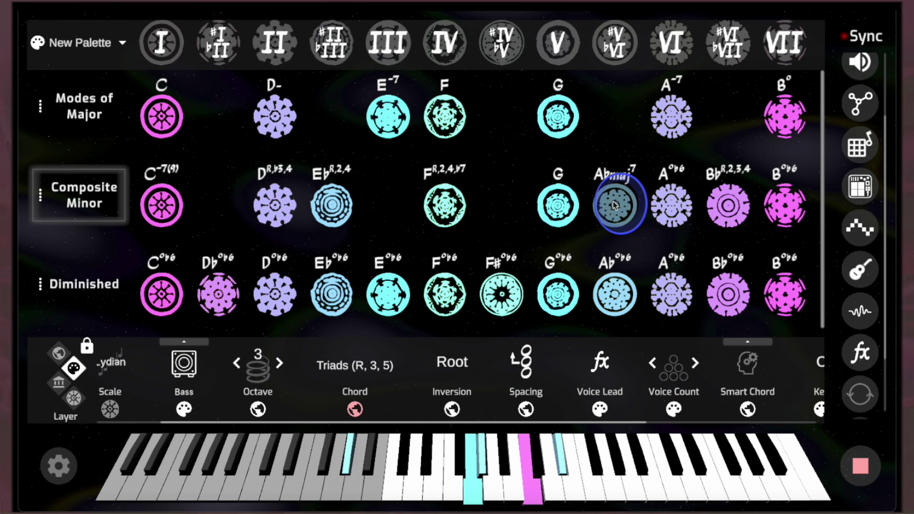
left_click(728, 205)
left_click(781, 204)
left_click(77, 173)
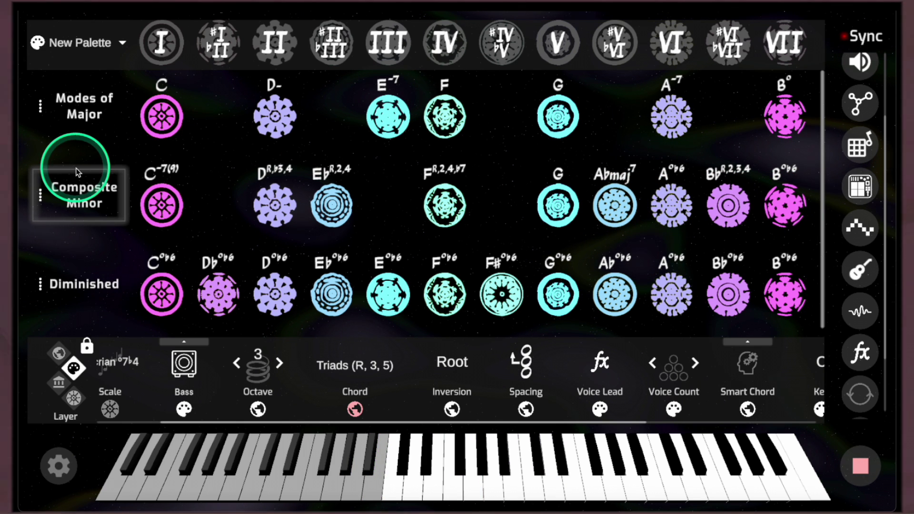
left_click(179, 211)
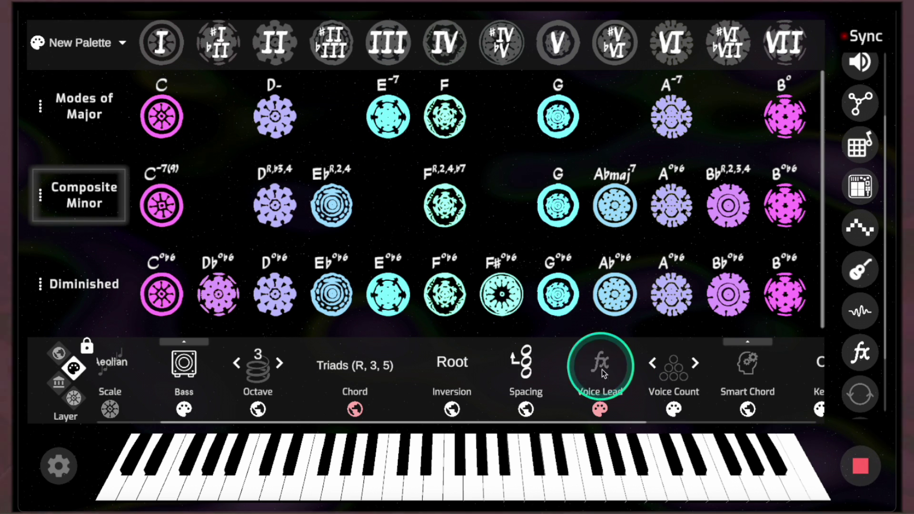
With voice leading off, record Composite Minor Abmaj7, G, F R,2,4,b7, G, Abmaj7, Bb R,2,3,4, B°b6 and C-7(9), and stop the sound
left_click(610, 209)
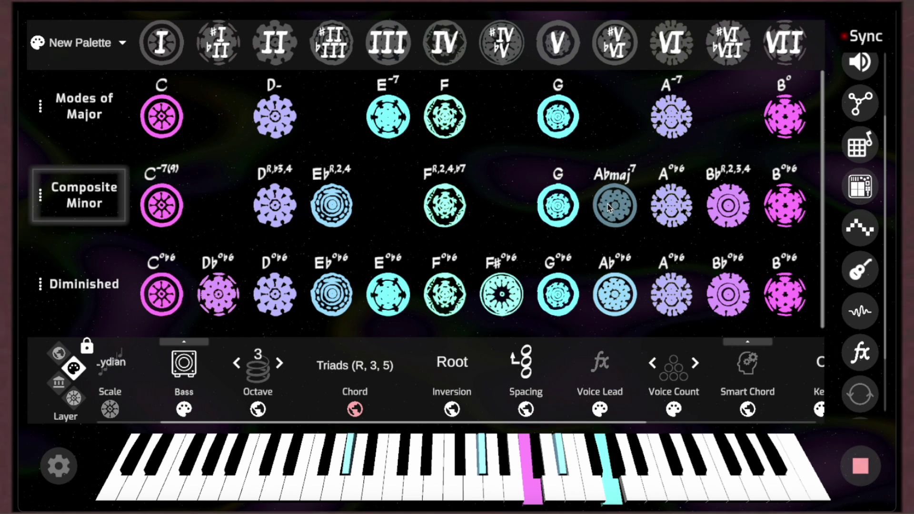
left_click(558, 205)
left_click(456, 205)
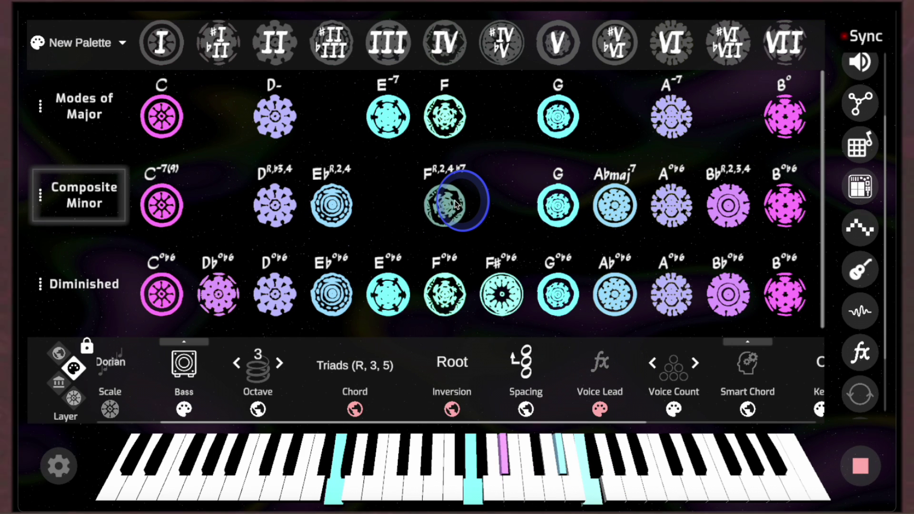
left_click(559, 205)
left_click(611, 207)
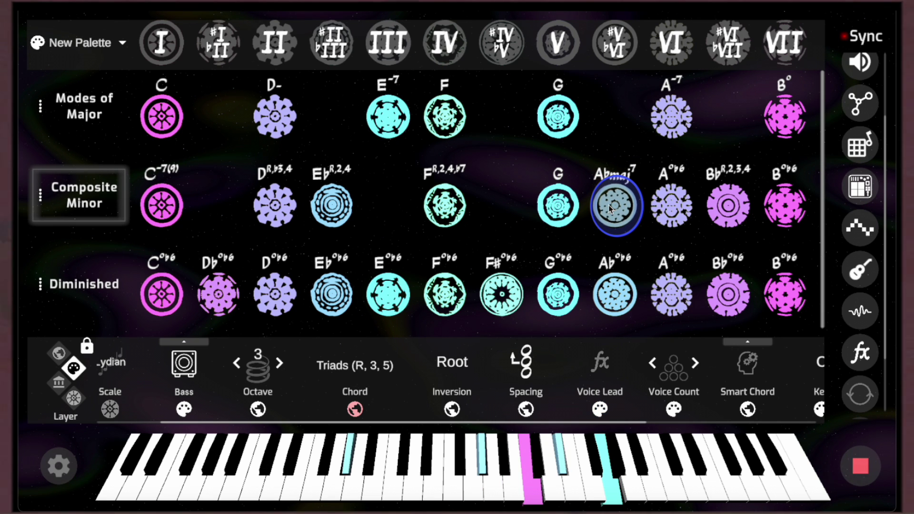
left_click(726, 206)
left_click(783, 206)
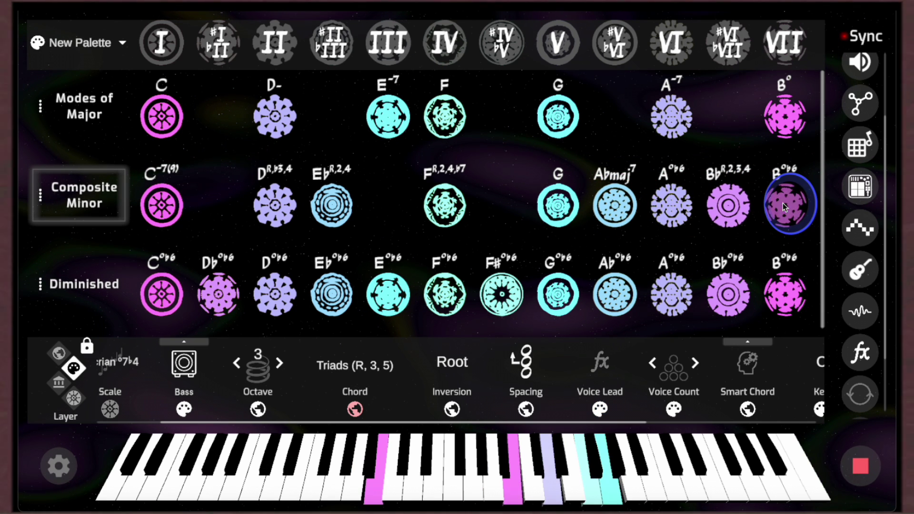
left_click(160, 210)
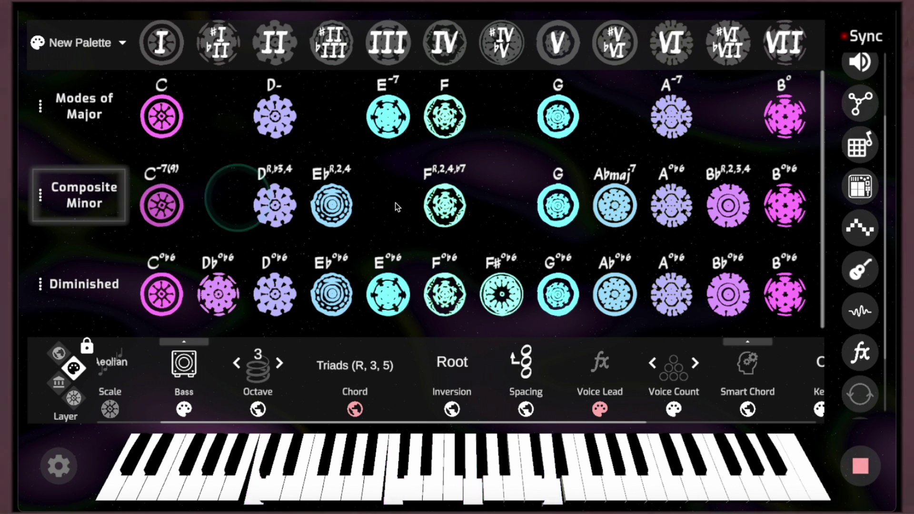
left_click(861, 466)
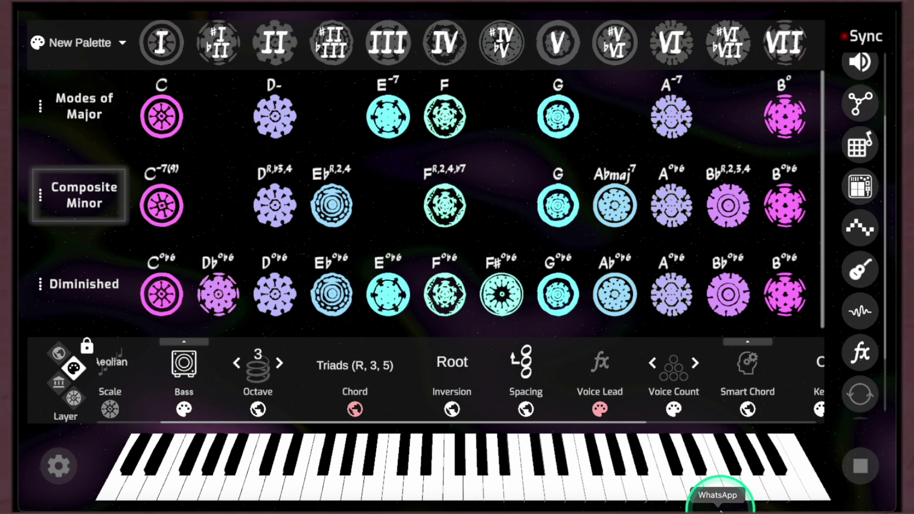
Switch to Ableton Live and compare the two Jun-6 V takes by playing the clip from bars 133, 137, 147 and 138
left_click(631, 508)
left_click(535, 230)
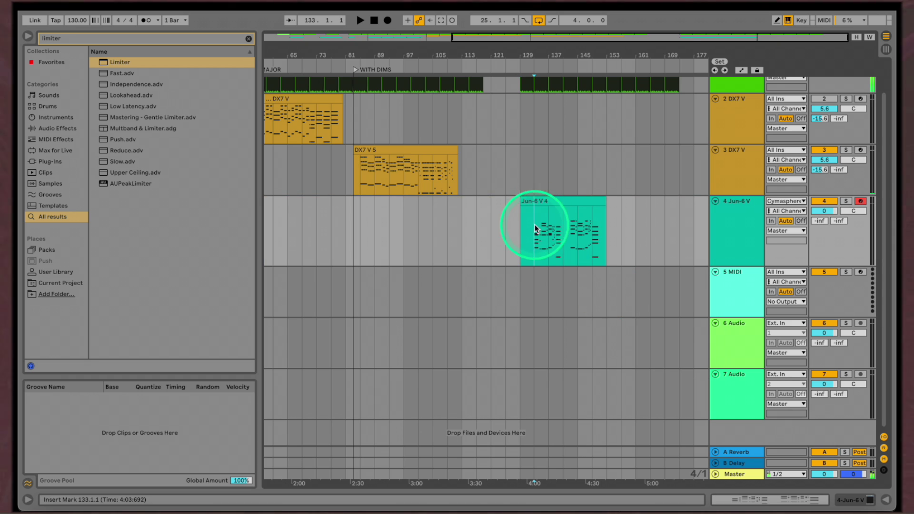
scroll(549, 248, "up", 5)
scroll(550, 248, "right", 5)
scroll(549, 249, "up", 2)
scroll(549, 249, "down", 1)
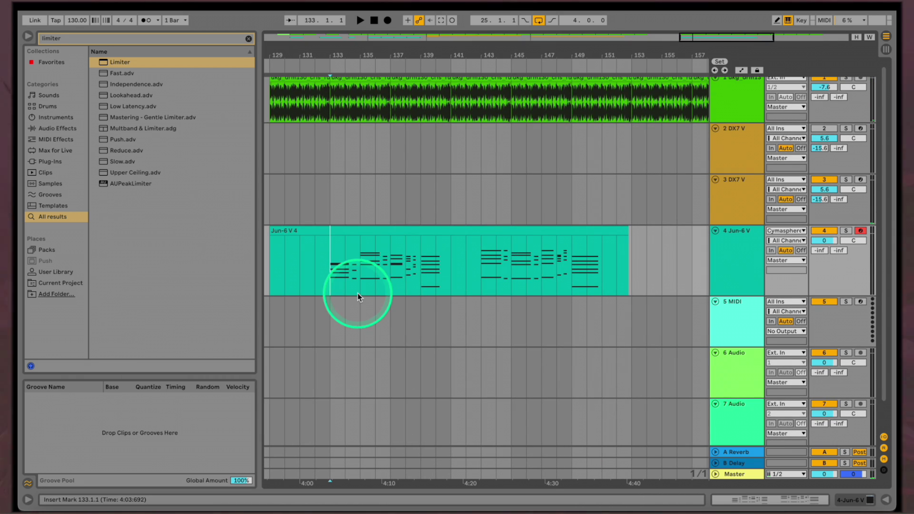
key("space")
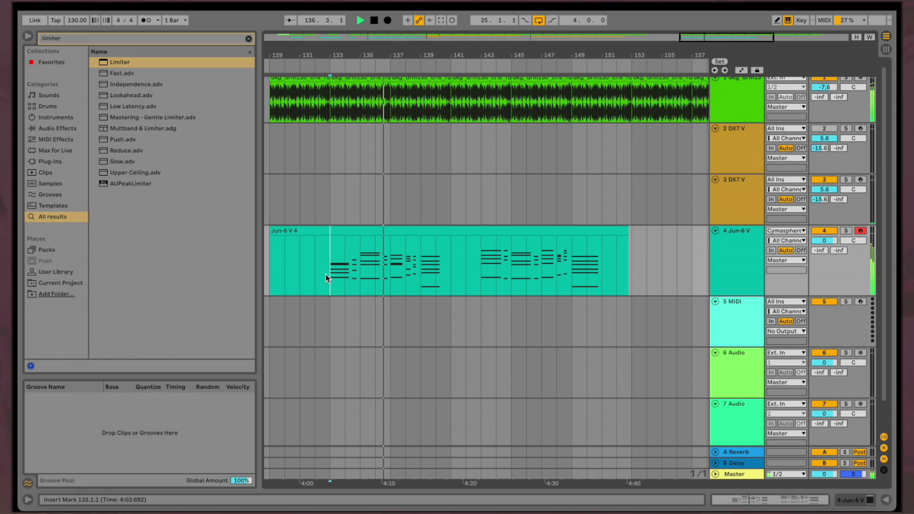
left_click(390, 264)
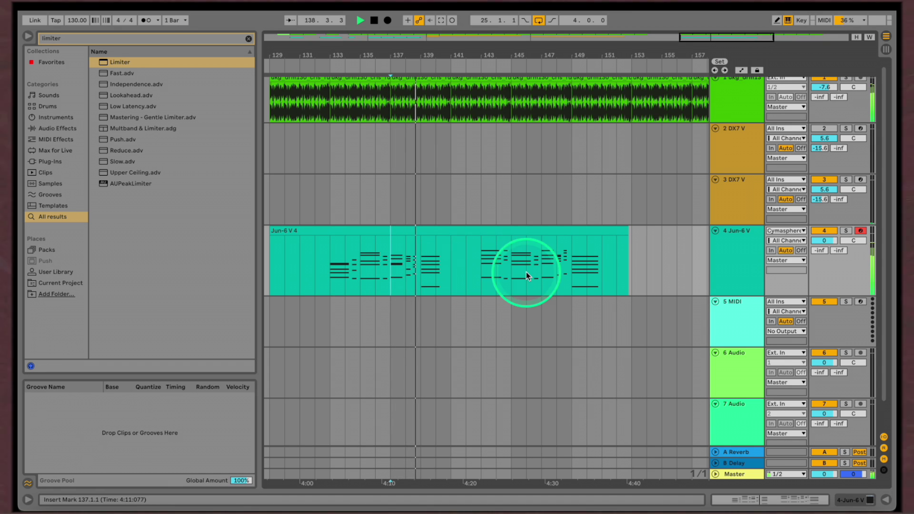
key("space")
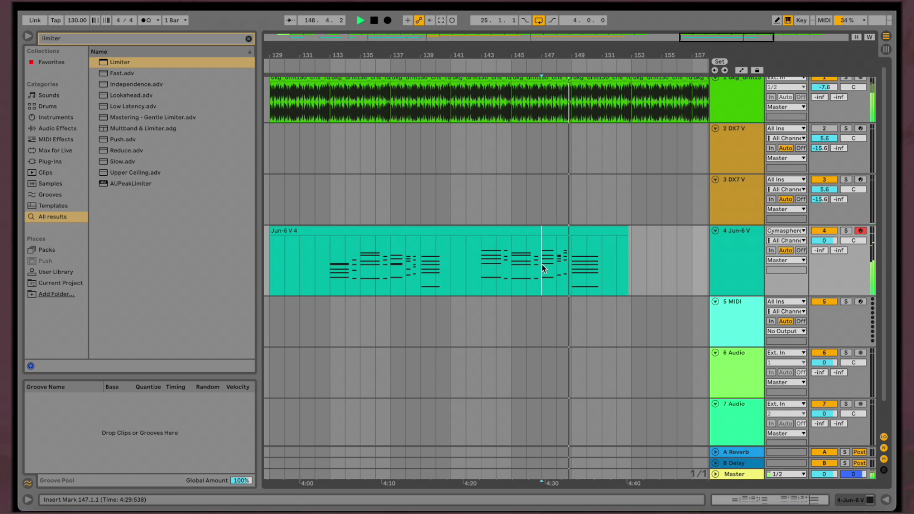
left_click(404, 279)
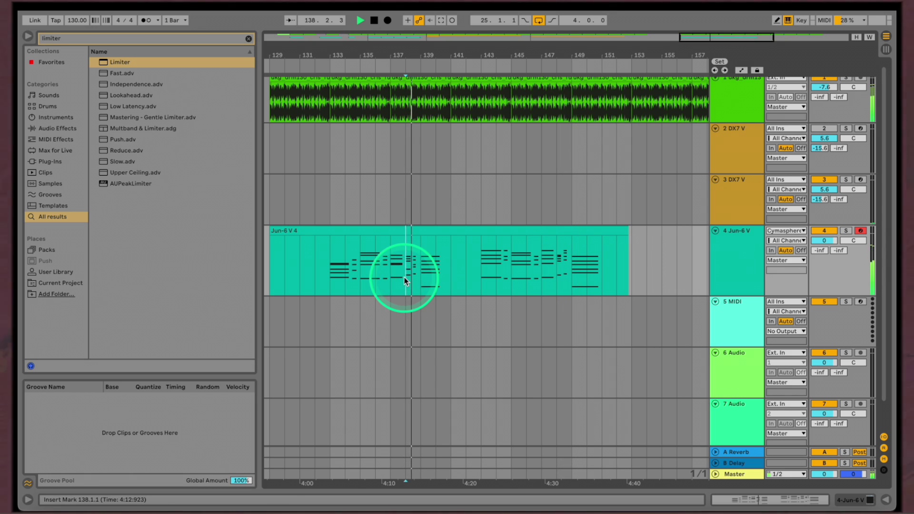
left_click(367, 279)
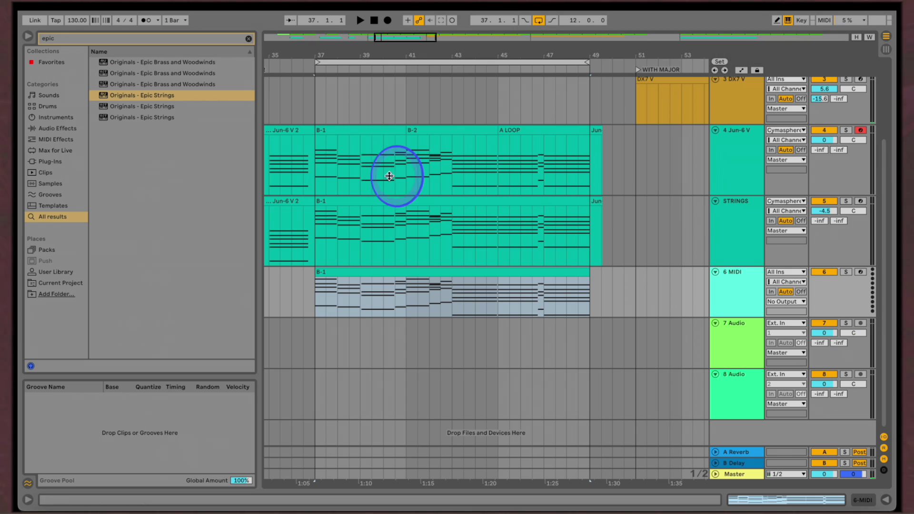
Rename the 6 MIDI track as BASS and increase its track height
left_click(737, 274)
double_click(736, 277)
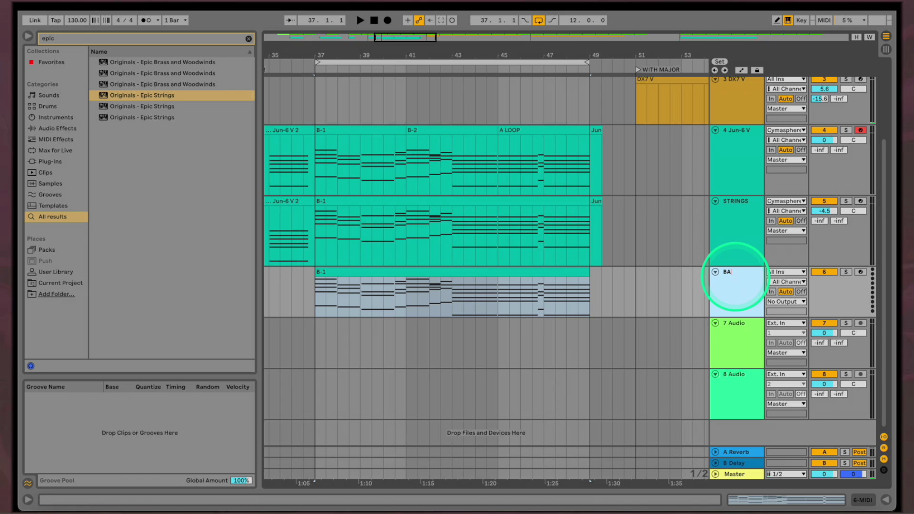
left_click_drag(736, 318, 736, 346)
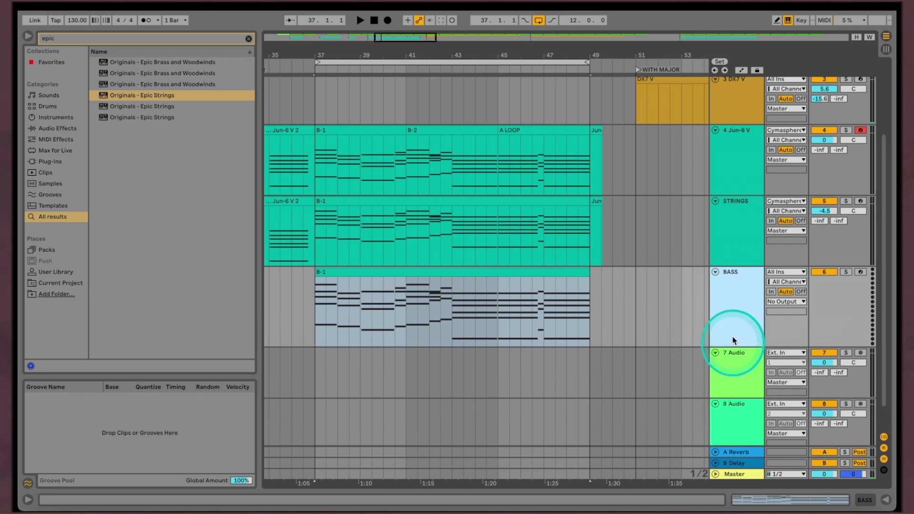
Colour the BASS track purple and apply the track colour to its B-1 clip
right_click(734, 322)
left_click(852, 251)
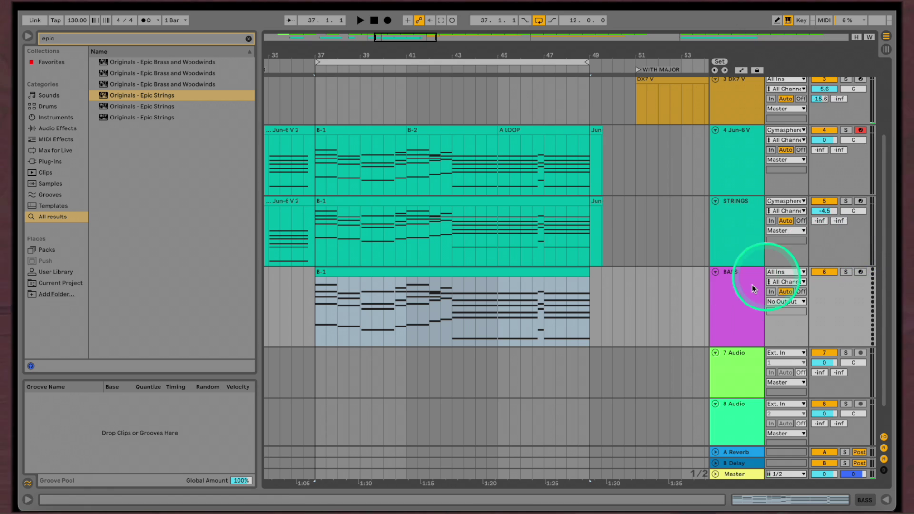
right_click(758, 288)
left_click(773, 271)
Delete the 7 Audio and 8 Audio tracks, and open the B-1 clip on the BASS track for note editing
left_click(719, 403, "shift")
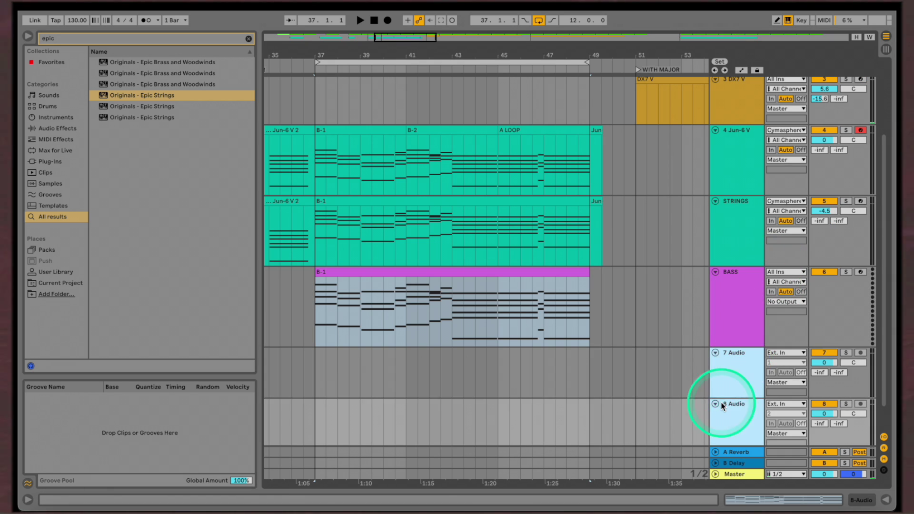
key("Delete")
left_click(439, 269)
double_click(439, 270)
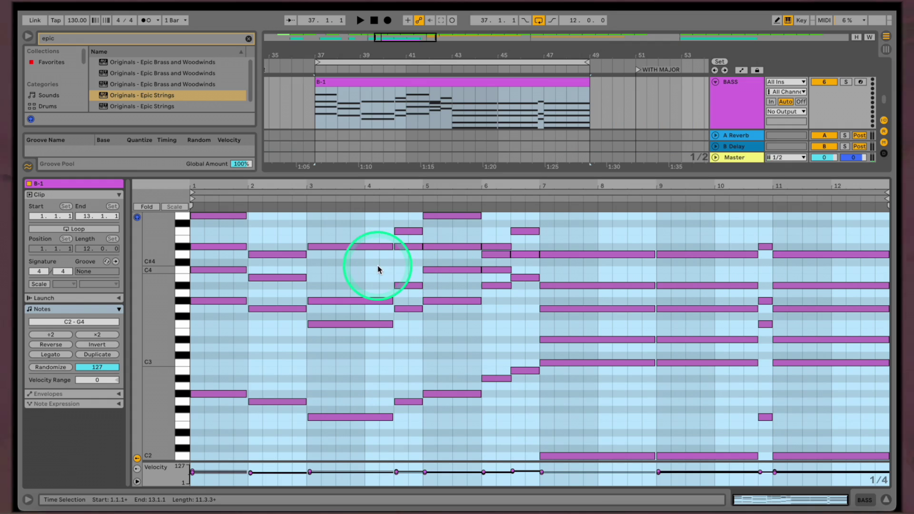
Delete the chord voices above the bass line in the B-1 clip and transpose the remaining notes down by octaves
scroll(221, 373, "down", 3)
scroll(220, 371, "up", 2)
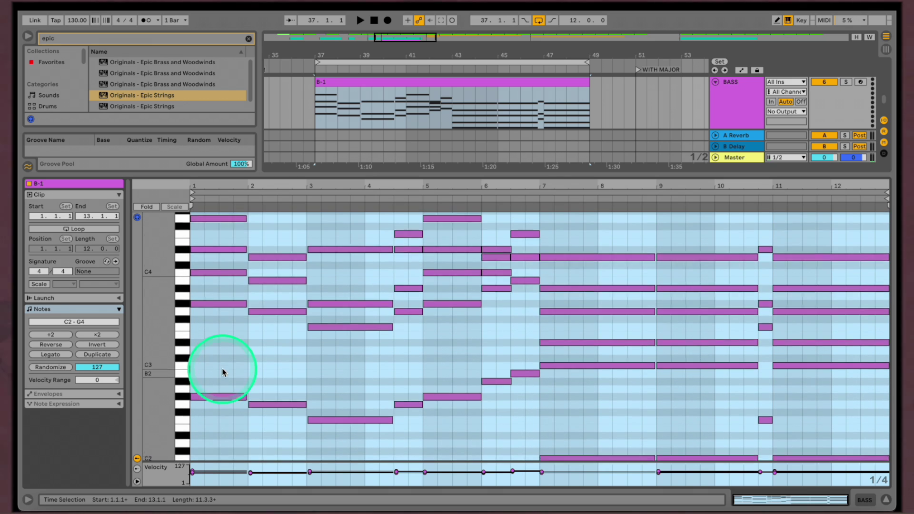
left_click_drag(215, 348, 526, 192)
key("Delete")
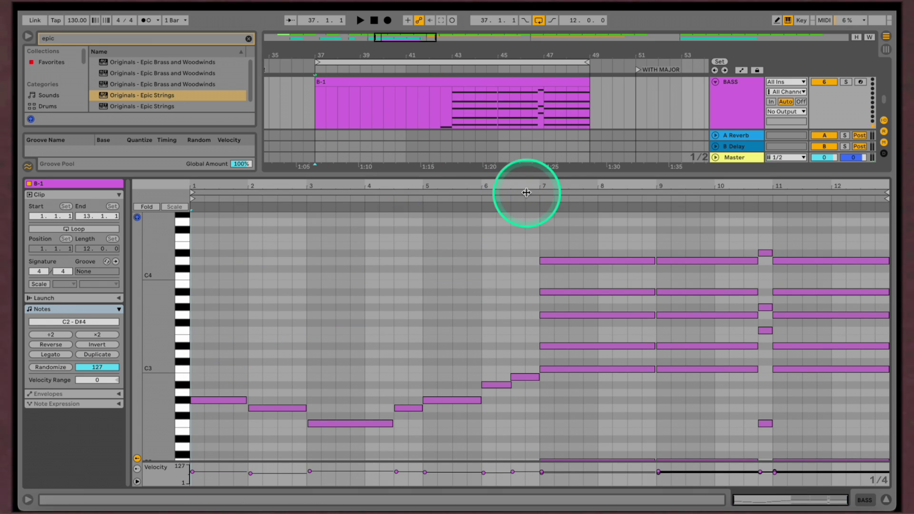
left_click_drag(533, 229, 848, 350)
key("Delete")
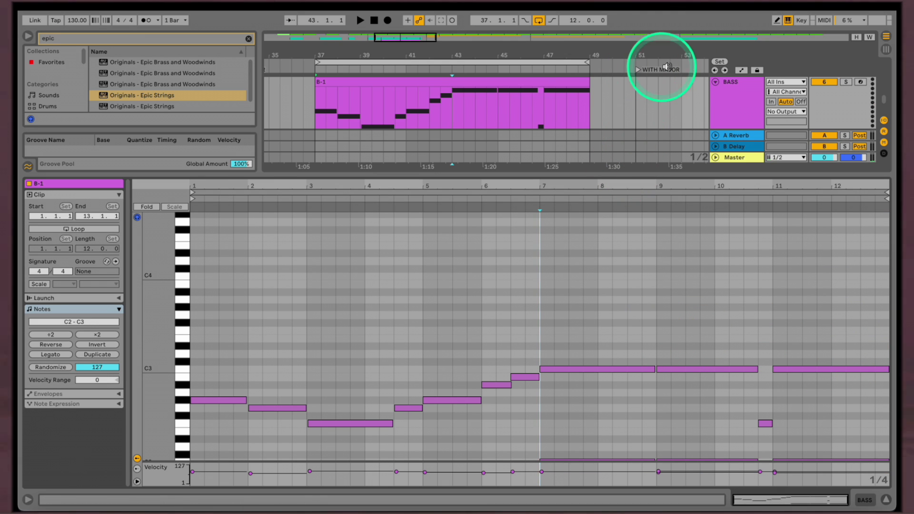
key("shift+Down")
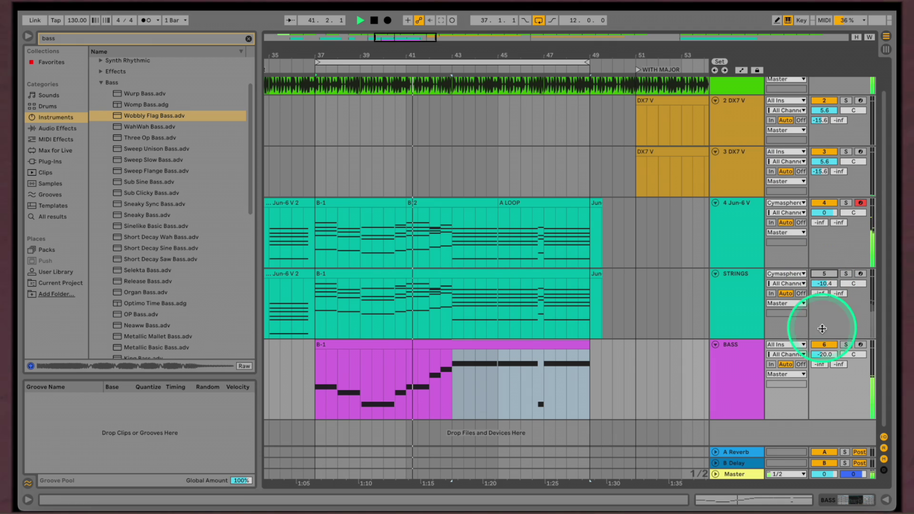
Set the BASS track volume to -19.4 dB and open its B-1 clip for note editing
left_click(826, 355)
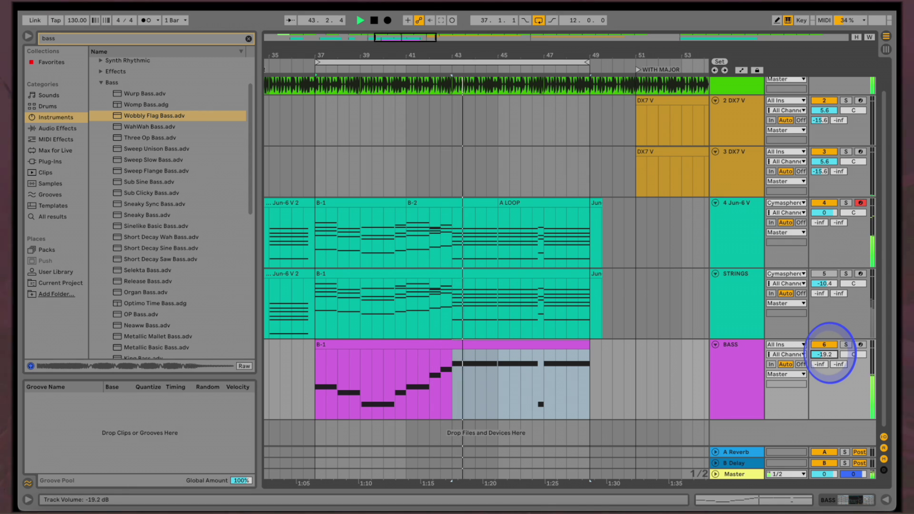
left_click_drag(826, 355, 825, 357)
double_click(486, 352)
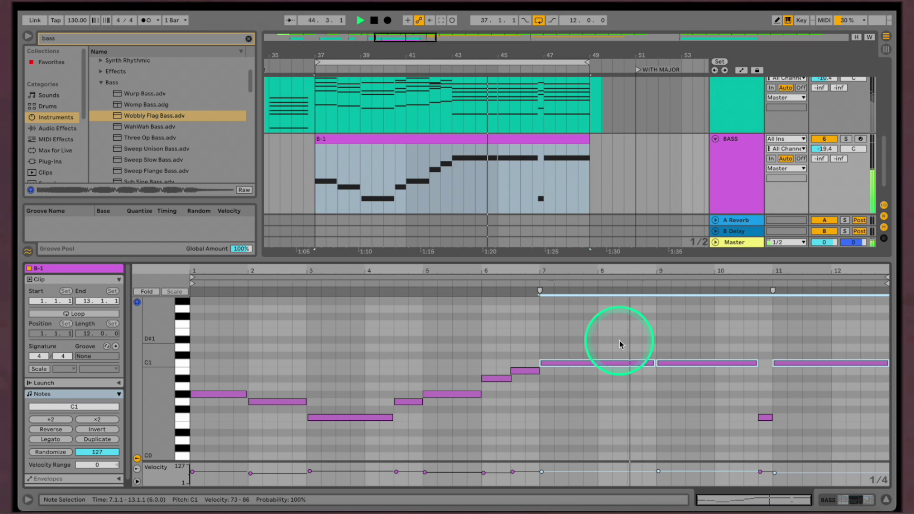
double_click(679, 355)
key("shift+Down")
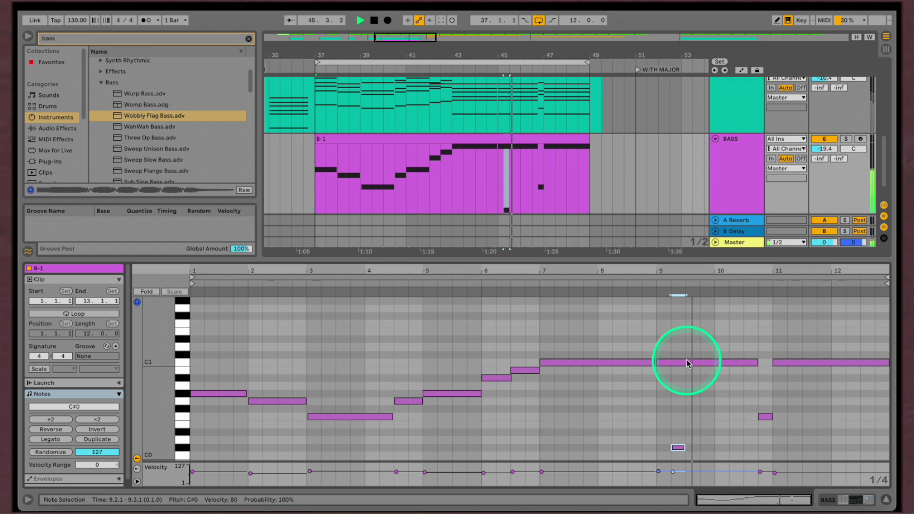
key("Delete")
Transpose the C1 bass note starting at bar 9 of the B-1 clip down an octave
left_click(686, 363)
key("shift+Down")
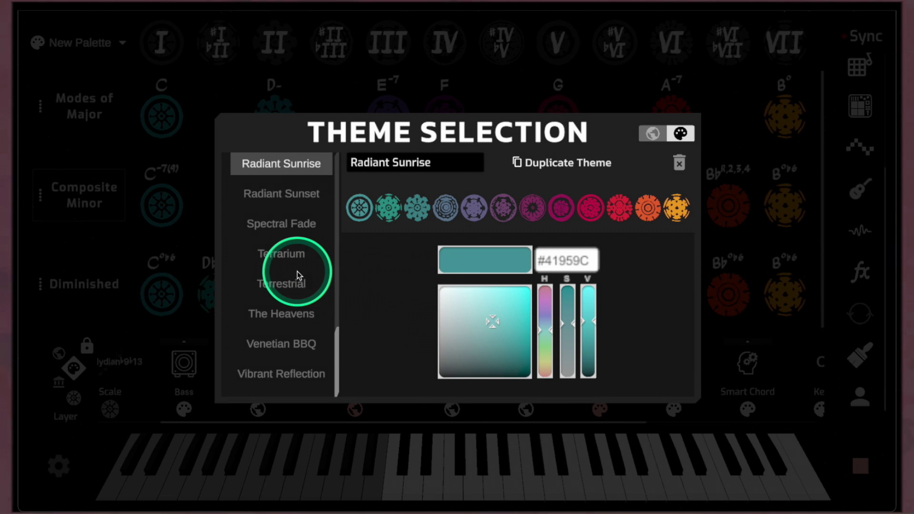
In Cymasphere, choose the Gothic Bouquet colour theme and close the theme selection
scroll(295, 275, "up", 5)
left_click(291, 238)
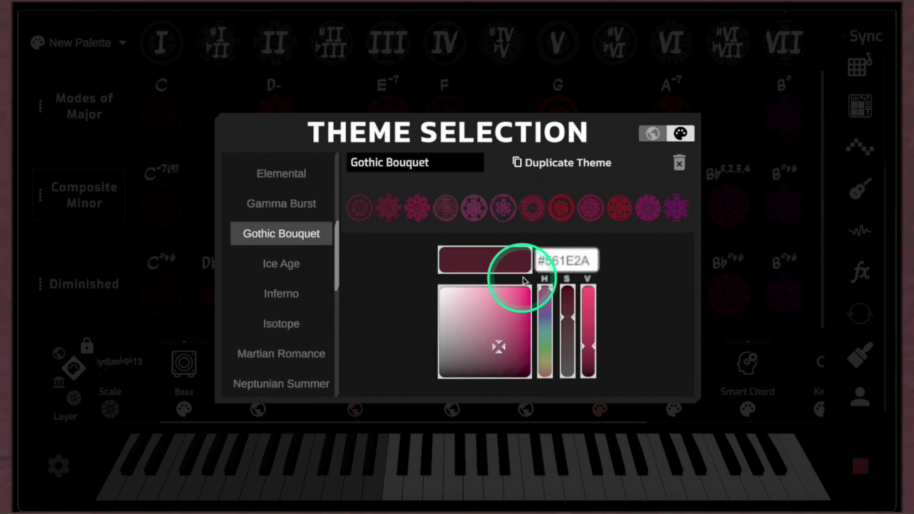
left_click(598, 68)
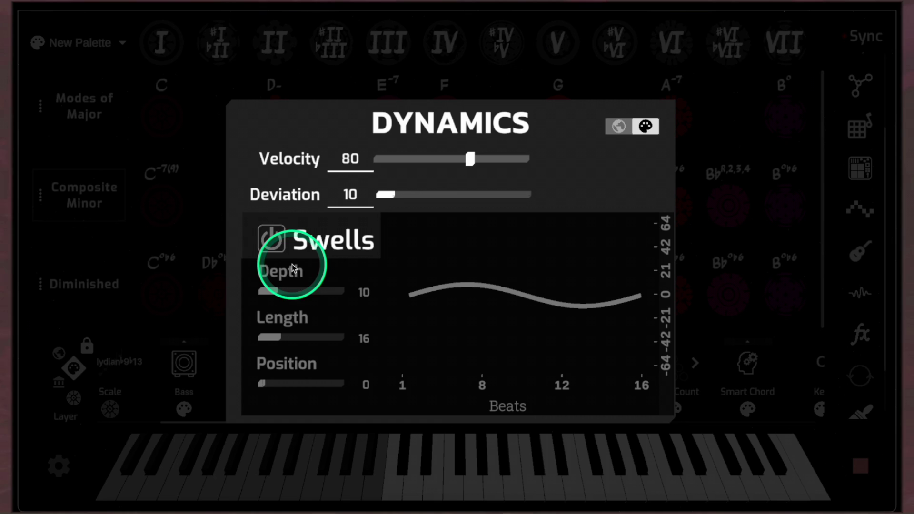
Open the Tutorials window and look through the available lessons
left_click(860, 122)
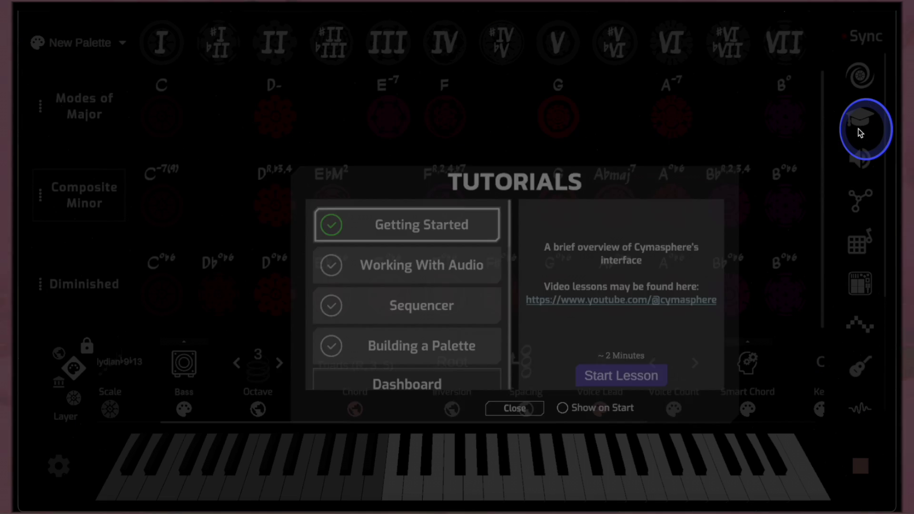
scroll(316, 266, "down", 6)
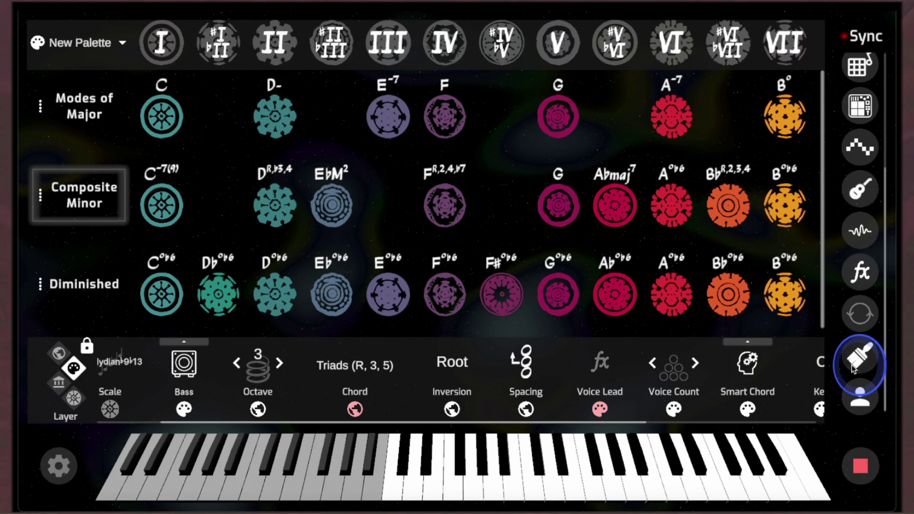
Open the theme selection, change the palette's theme to Gothic Bouquet and return to the chord palette
left_click(850, 357)
scroll(299, 276, "up", 4)
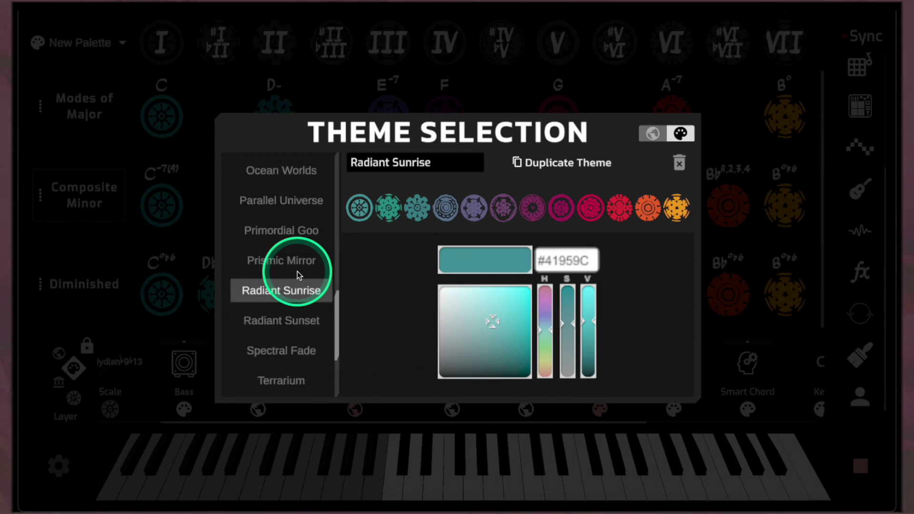
scroll(300, 257, "up", 4)
left_click(301, 234)
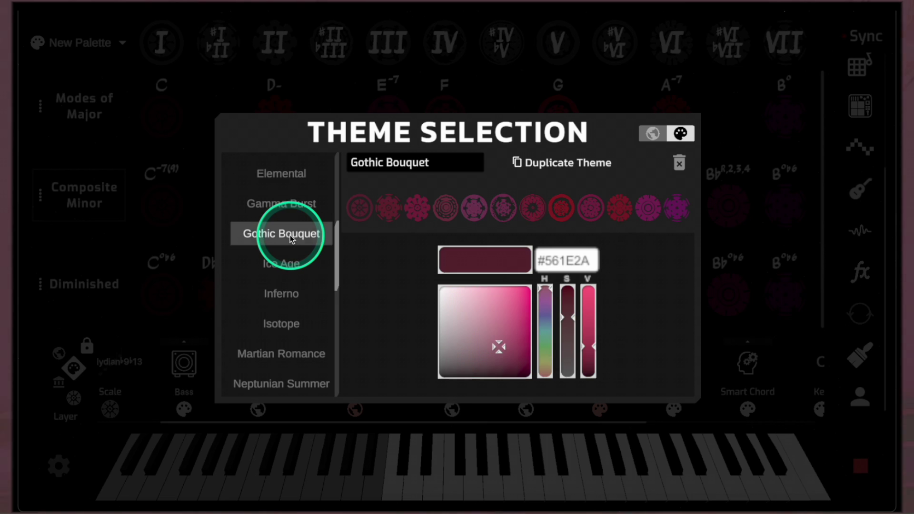
left_click(601, 72)
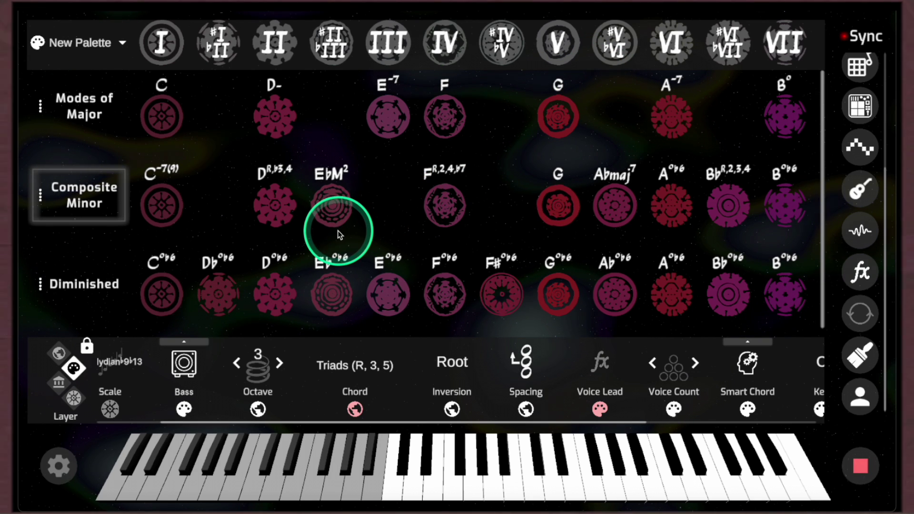